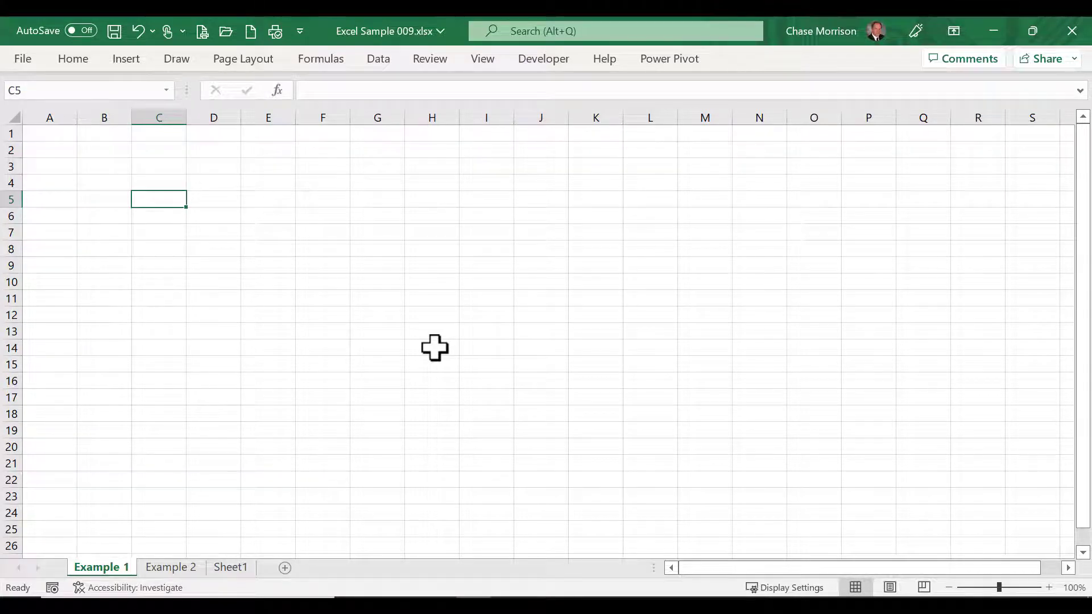
Enter Jan in cell C5 and fill the month series across to N5.
text(Jan)
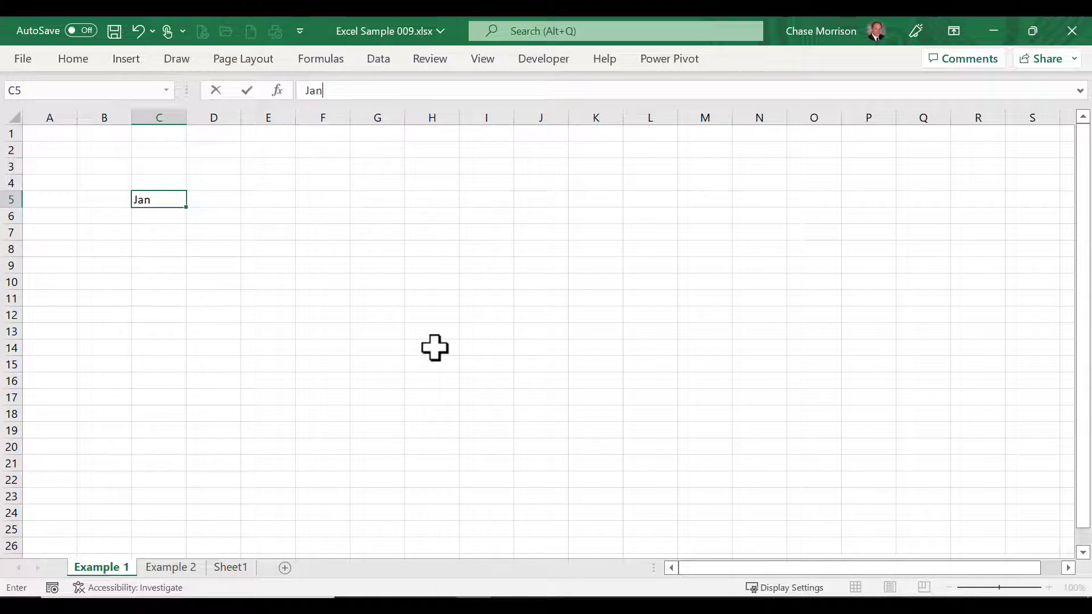
key(ctrl+Return)
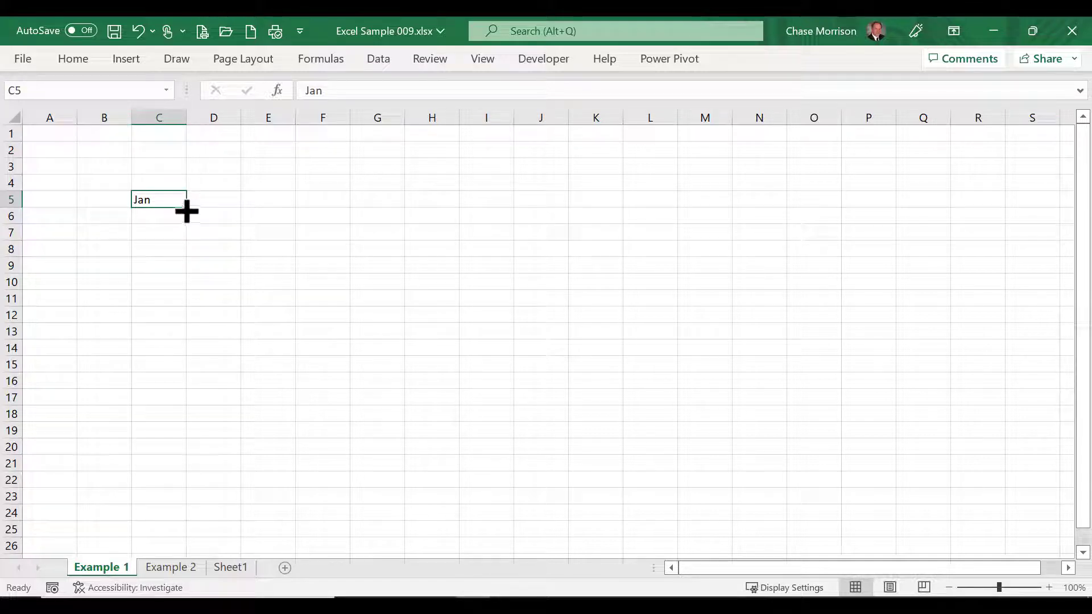
drag(186, 211, 773, 206)
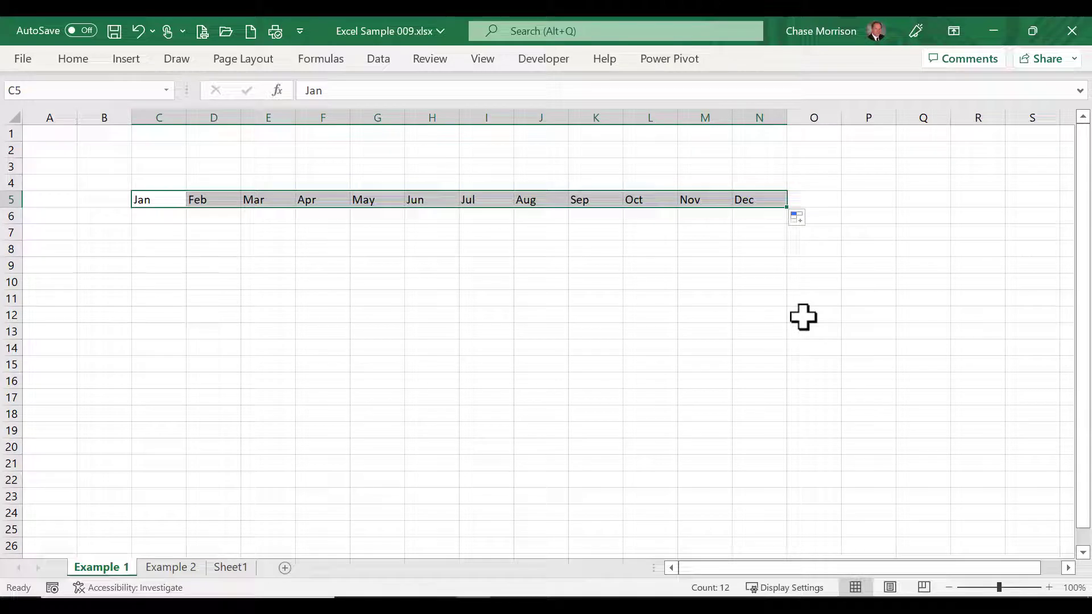
Enter January in cell C7 and fill the full month names across to S7.
click(163, 233)
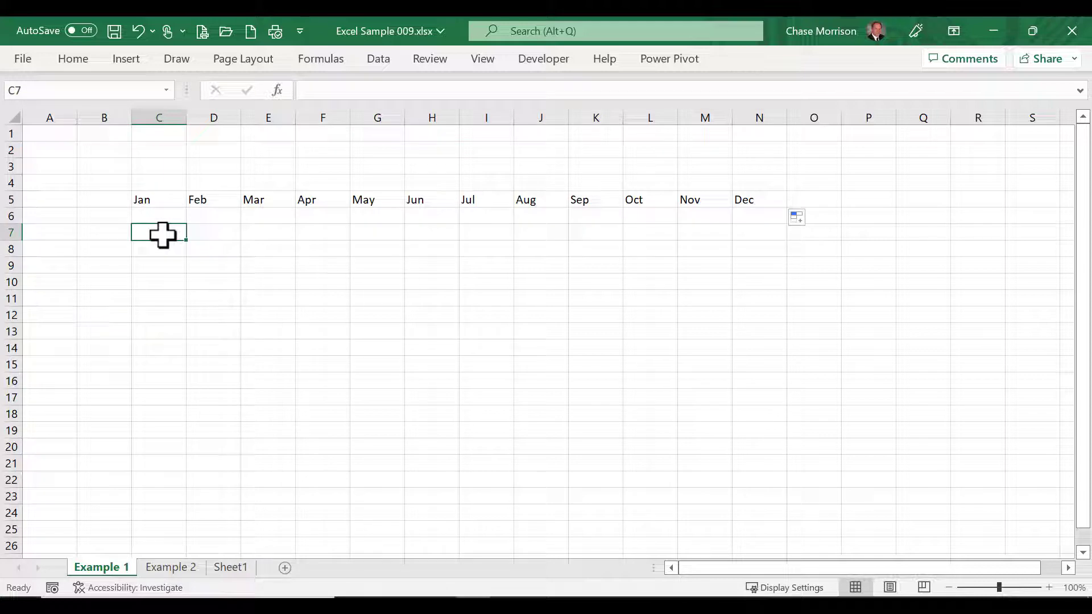
text(Jan)
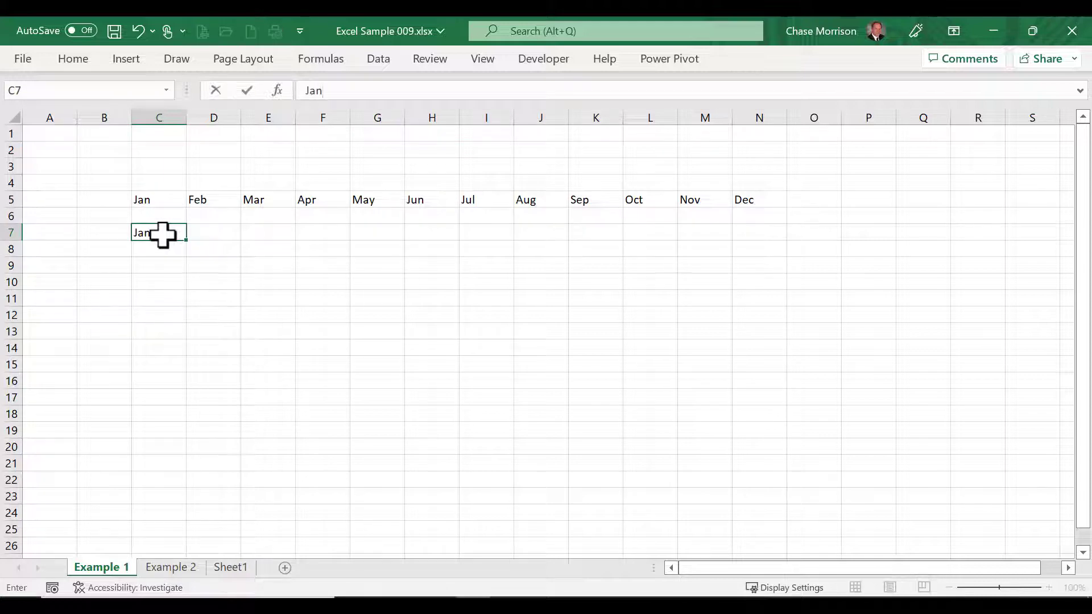
text(uary)
key(ctrl+Return)
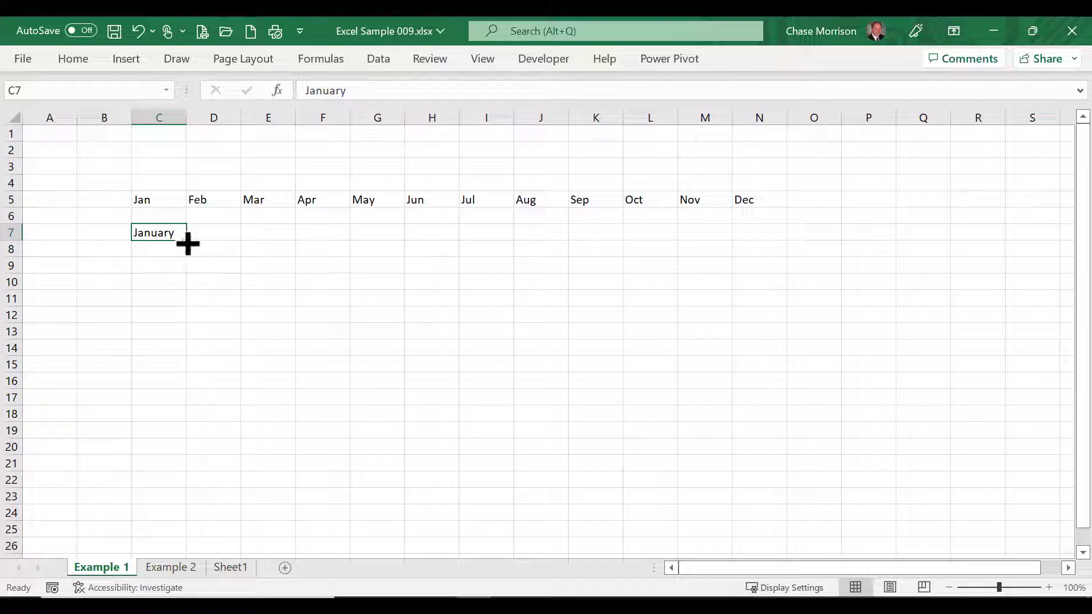
drag(188, 243, 1035, 249)
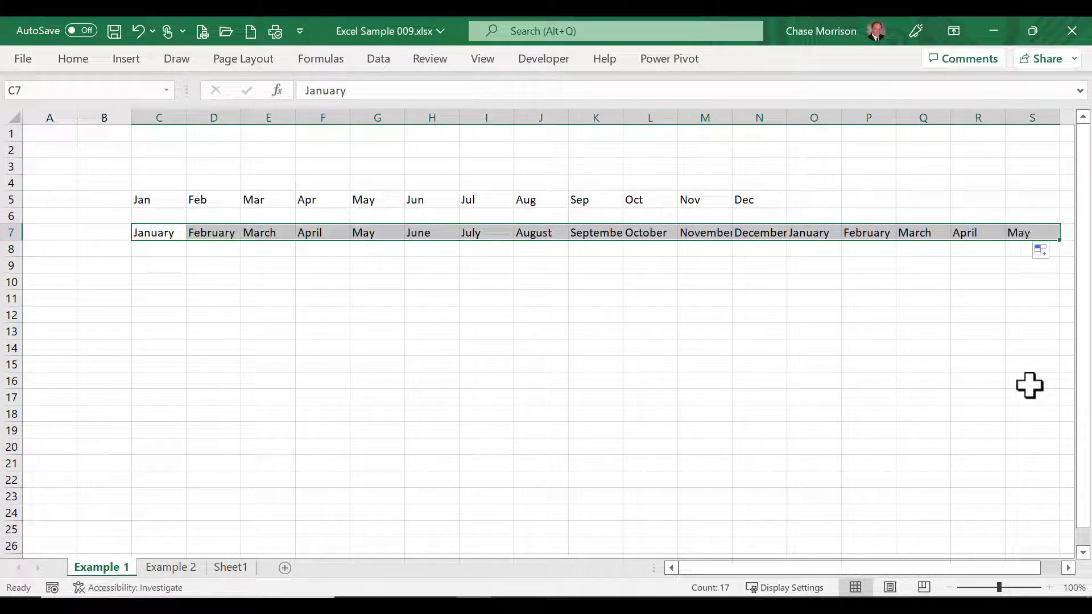
Enter Sunday in cell C9 and fill the full weekday names across to I9.
click(158, 266)
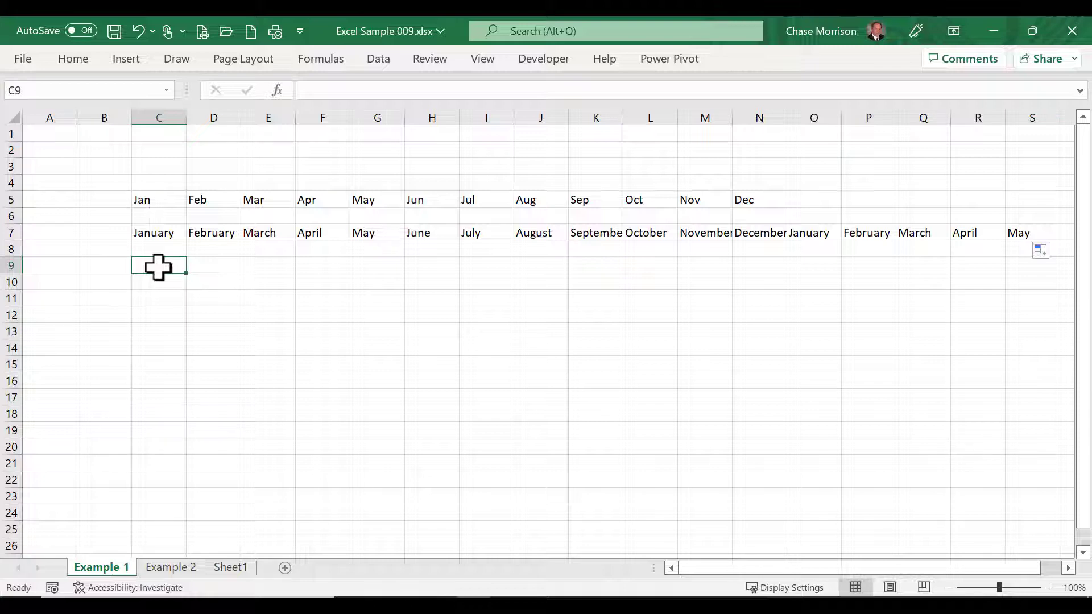
text(Sunday)
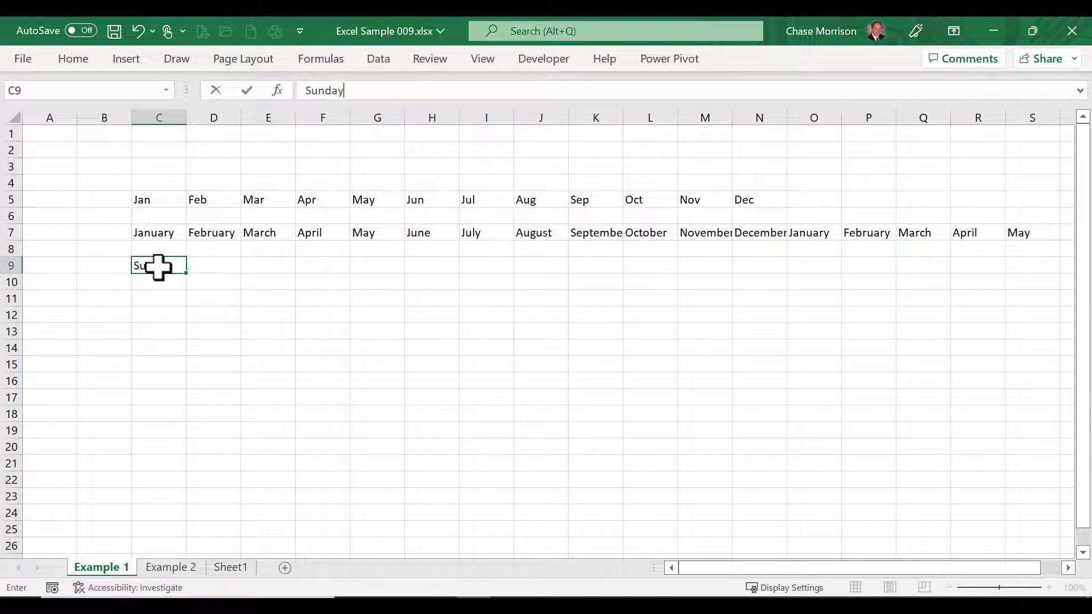
key(ctrl+Return)
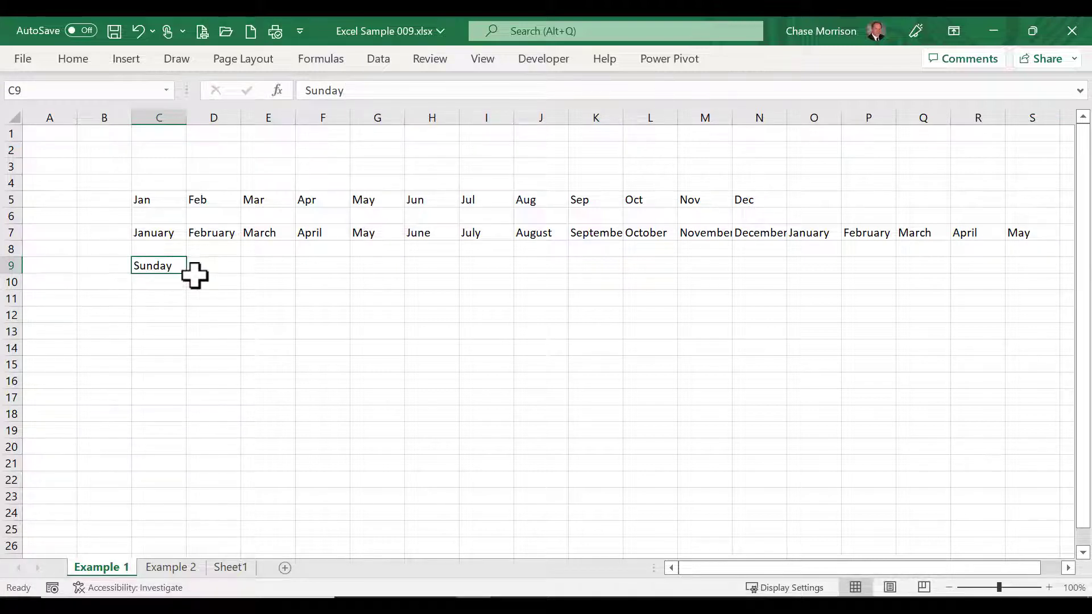
drag(187, 274, 519, 278)
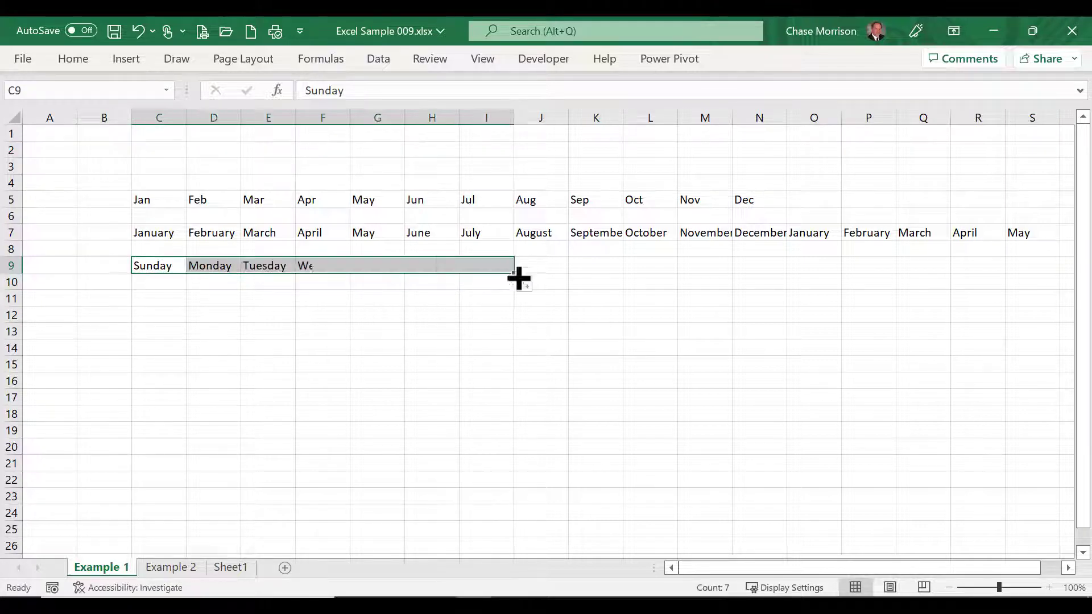
Enter Sun in cell C11 and fill the abbreviated weekday names across to I11.
click(171, 282)
click(167, 298)
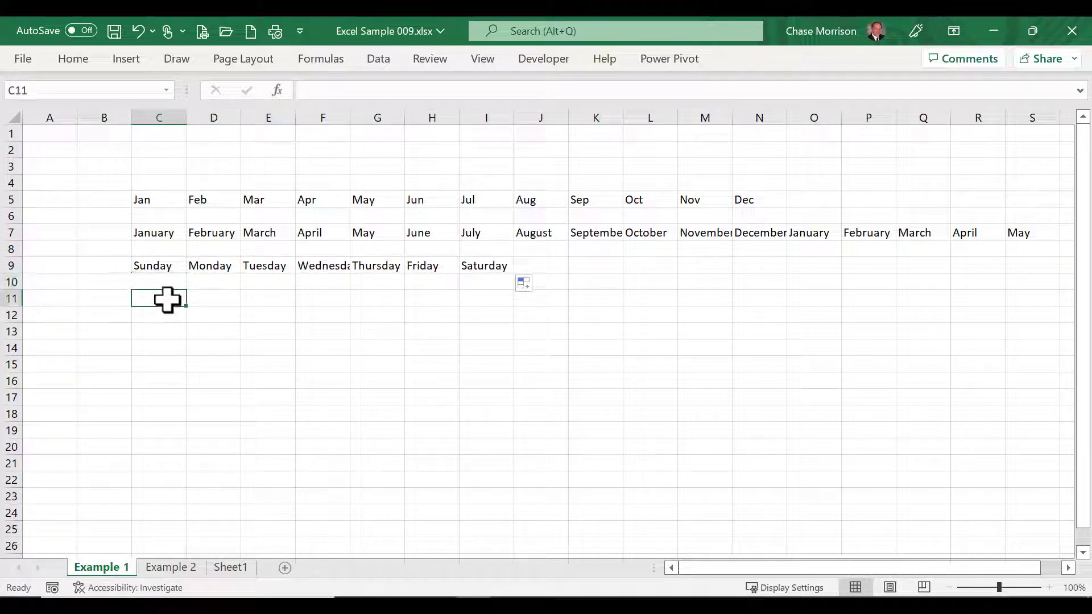
text(sun)
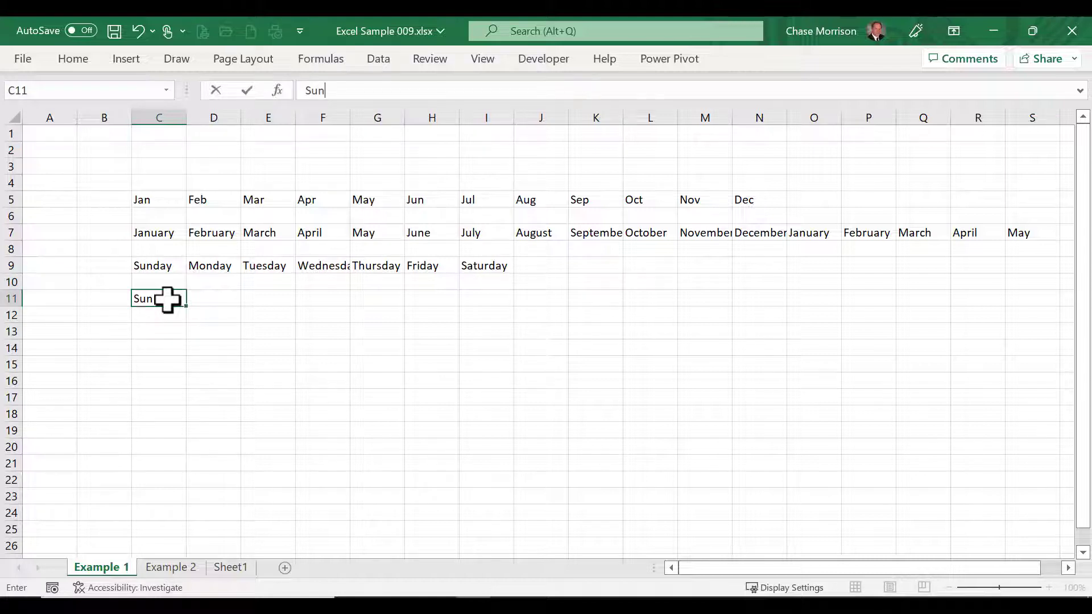
key(ctrl+Return)
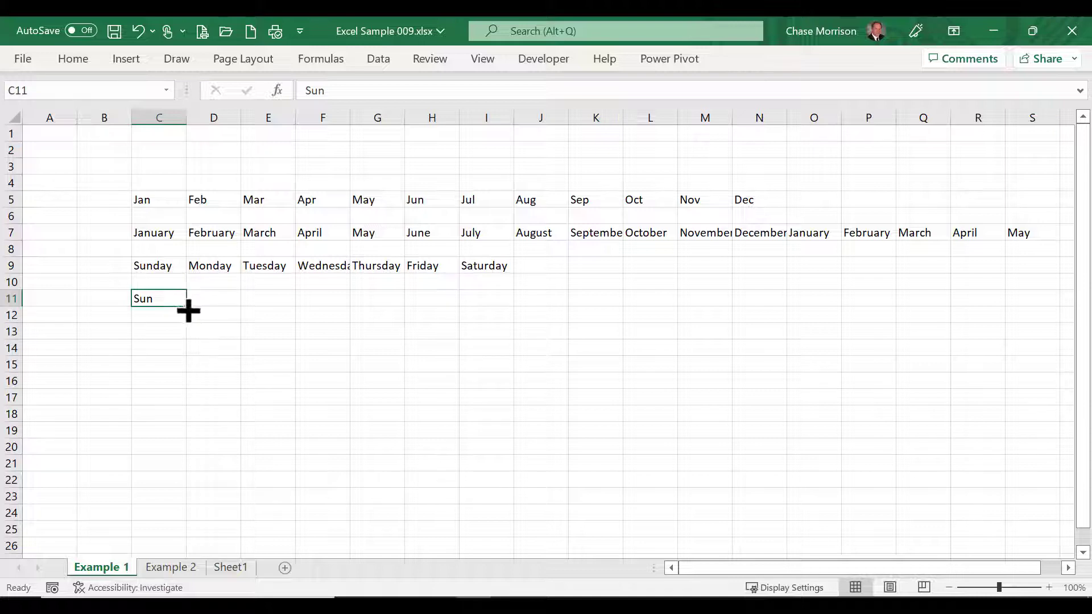
drag(187, 307, 506, 306)
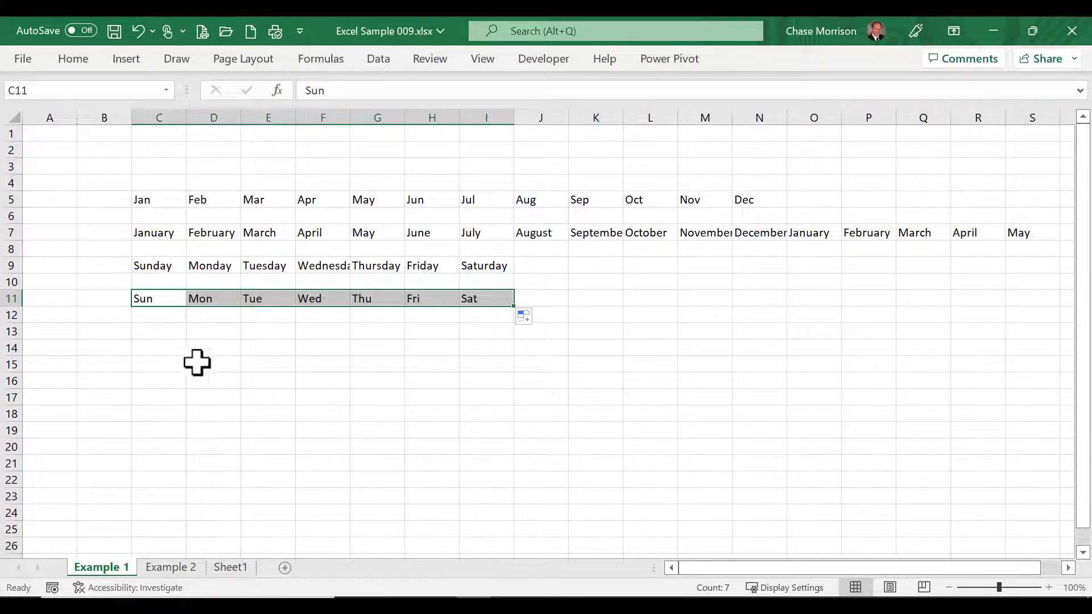
Enter lowercase jan in cell C13 and fill the month series across to N13.
click(166, 335)
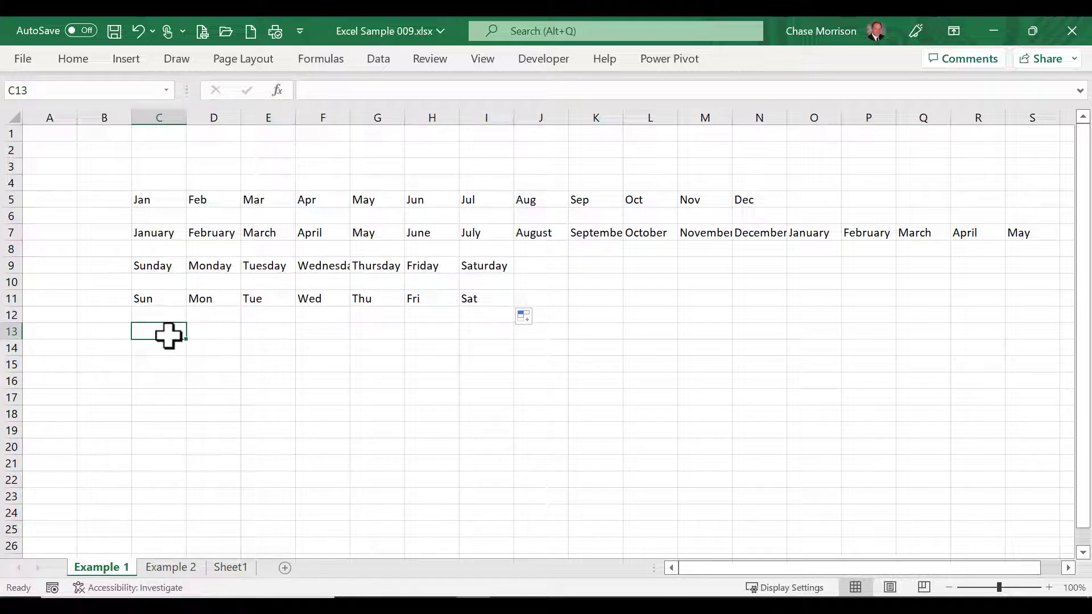
text(jan)
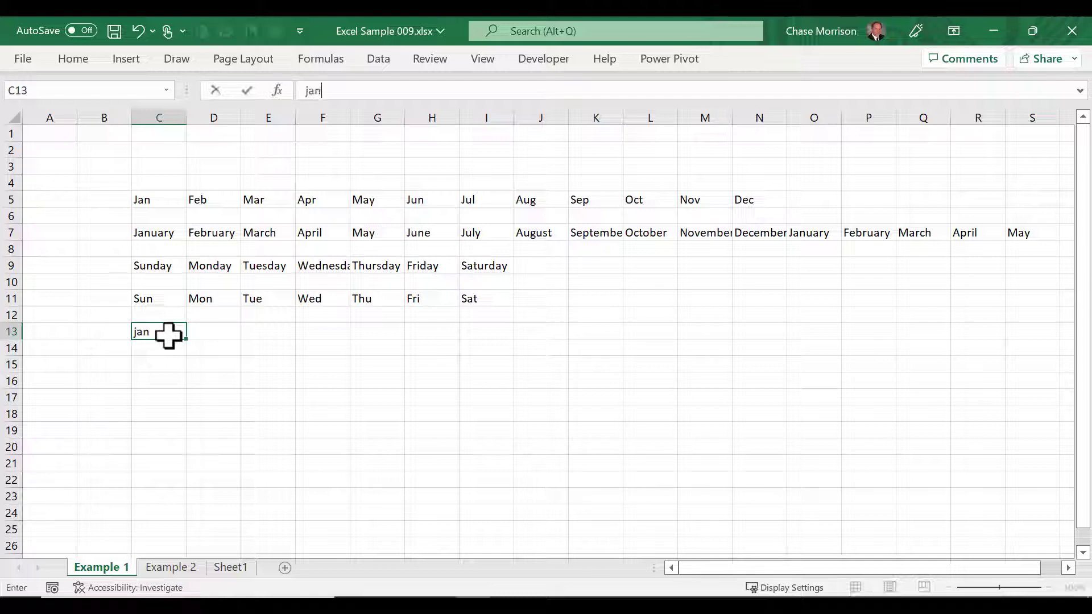
key(ctrl+Return)
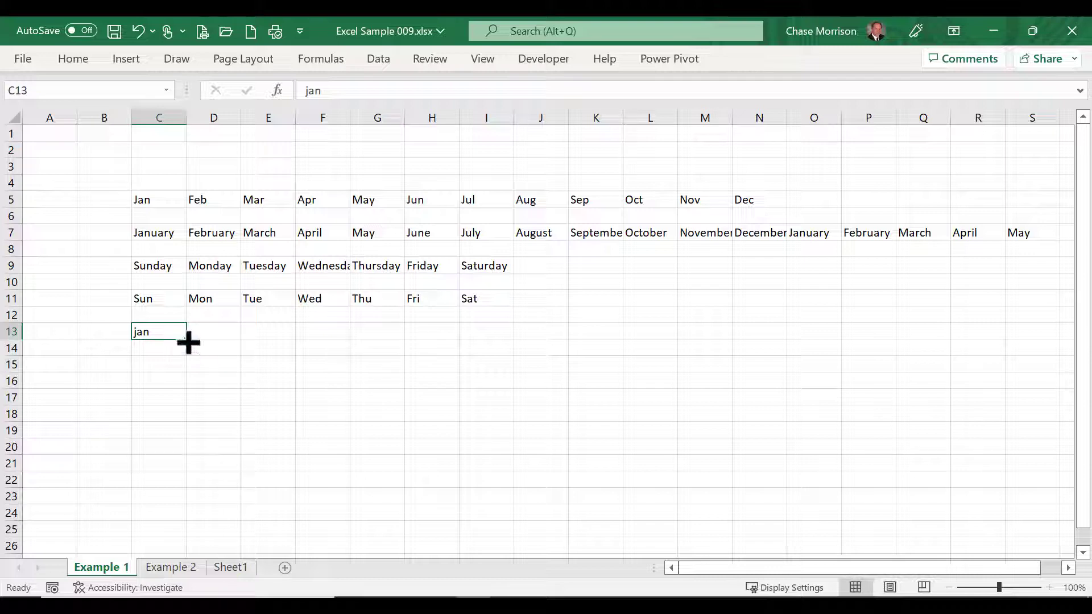
drag(190, 341, 765, 331)
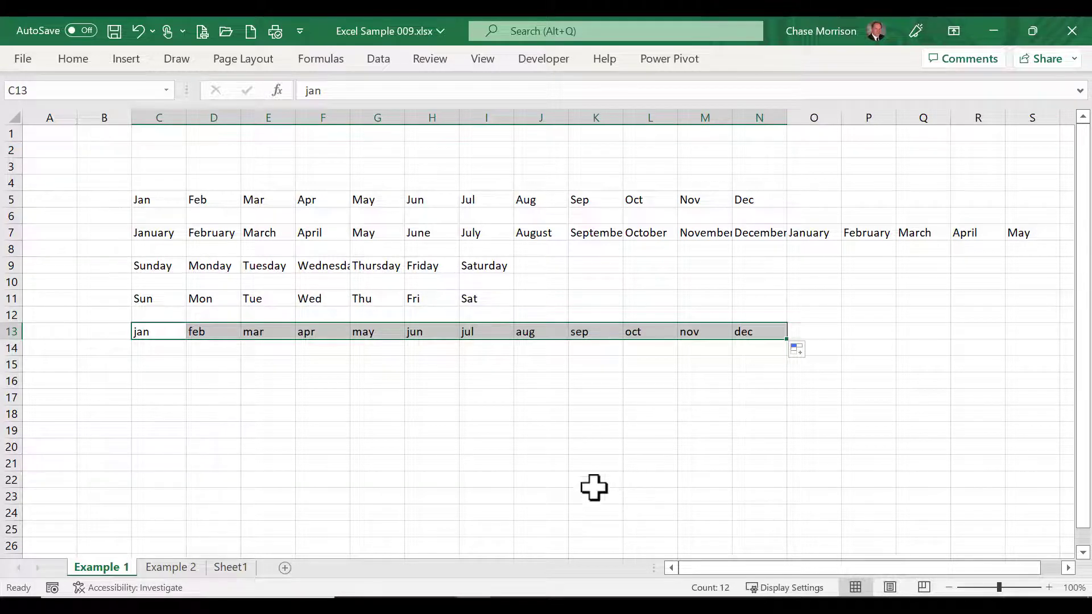
Number the first four series 1, 2, 3 and 4 in cells B5, B7, B9 and B11.
click(103, 197)
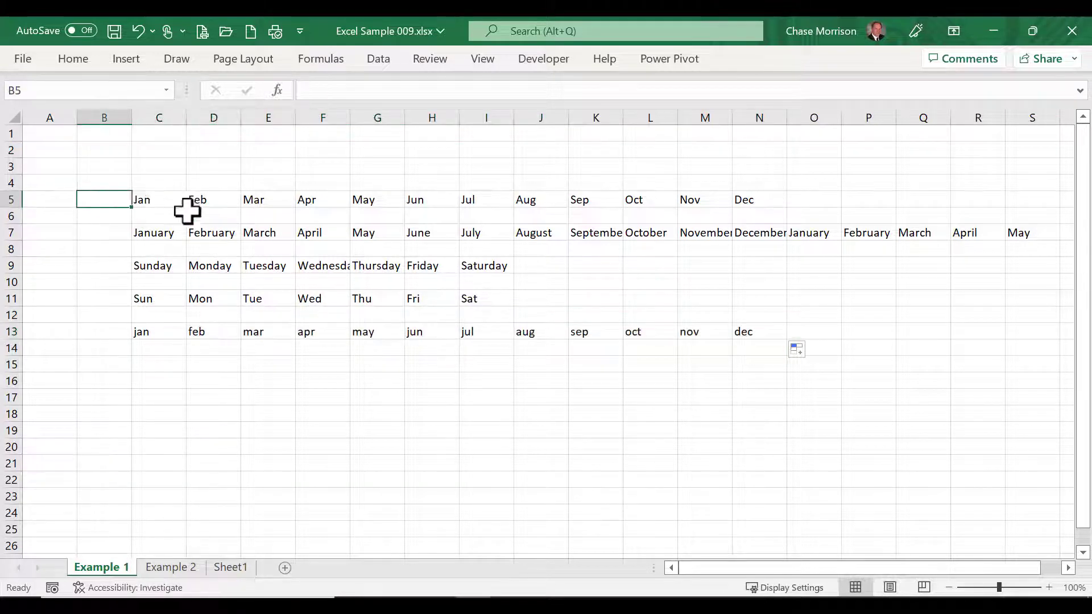
text(1)
key(Return)
key(Return)
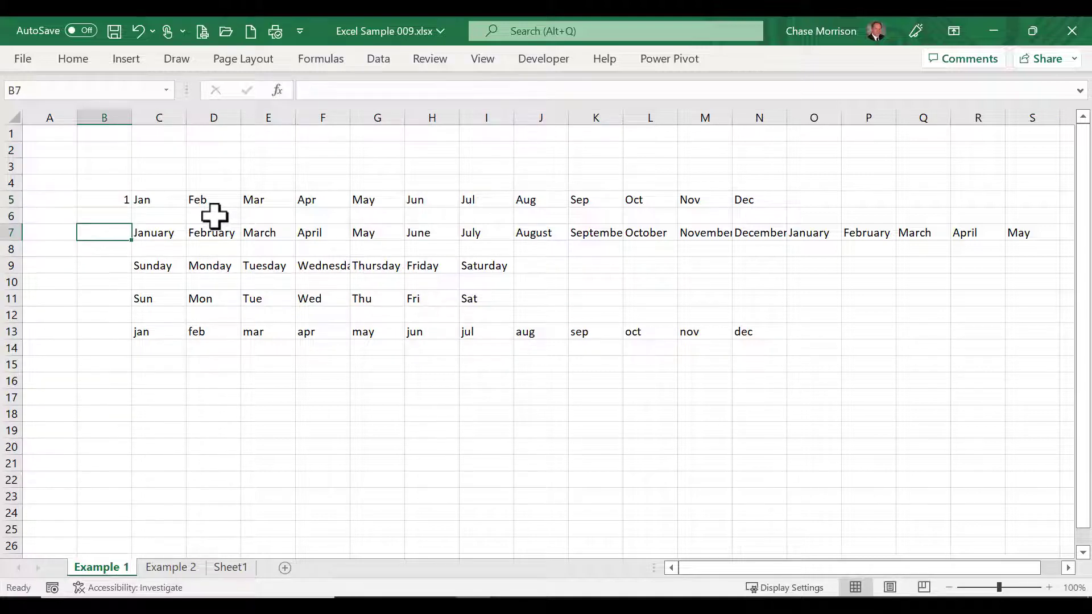
text(2)
key(Return)
key(Return)
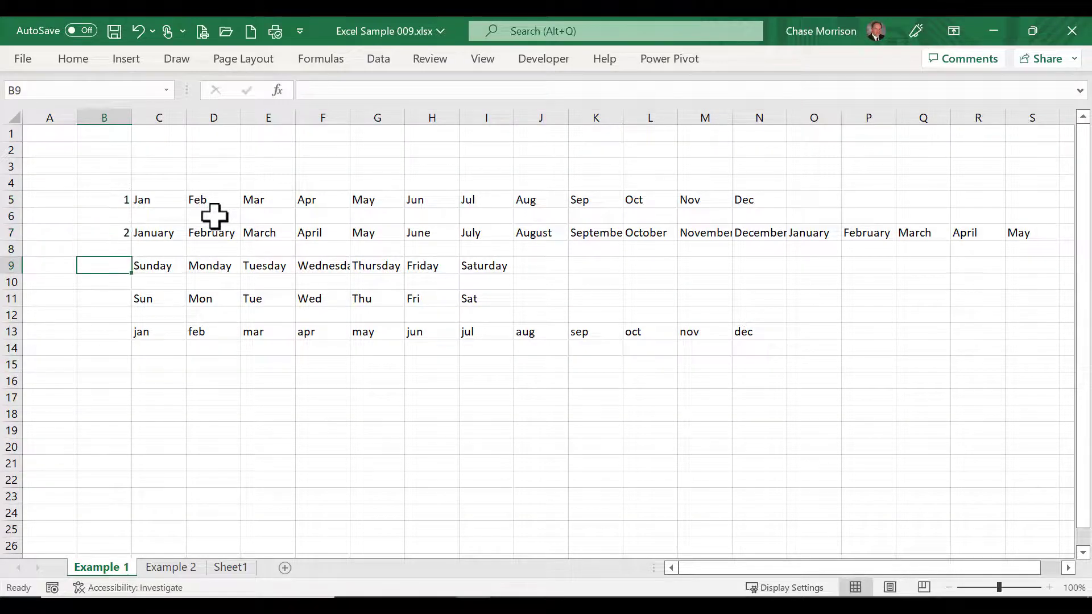
text(3)
key(Return)
key(Return)
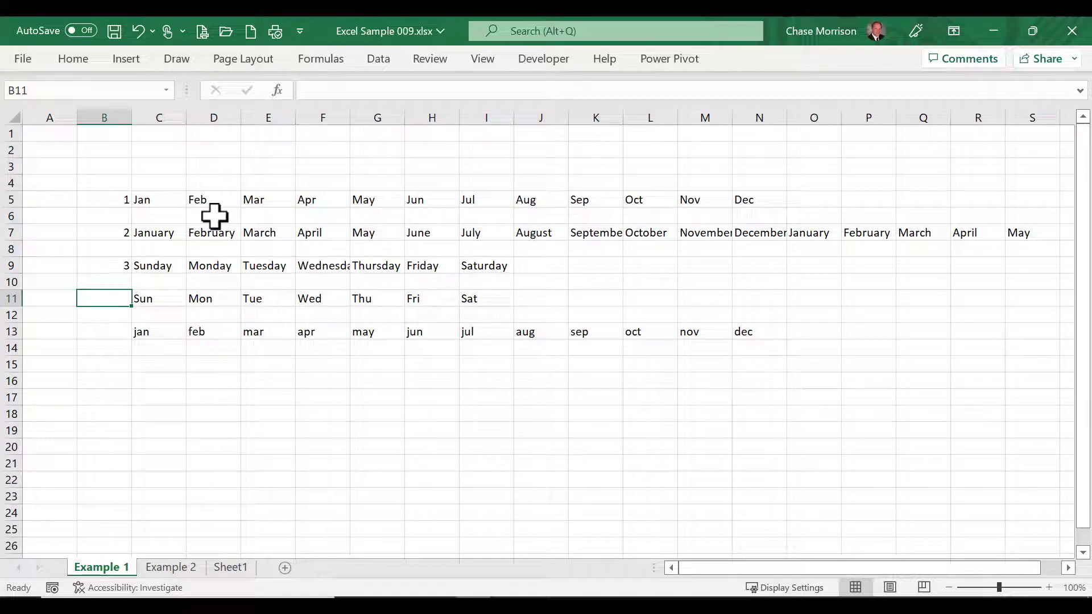
text(4)
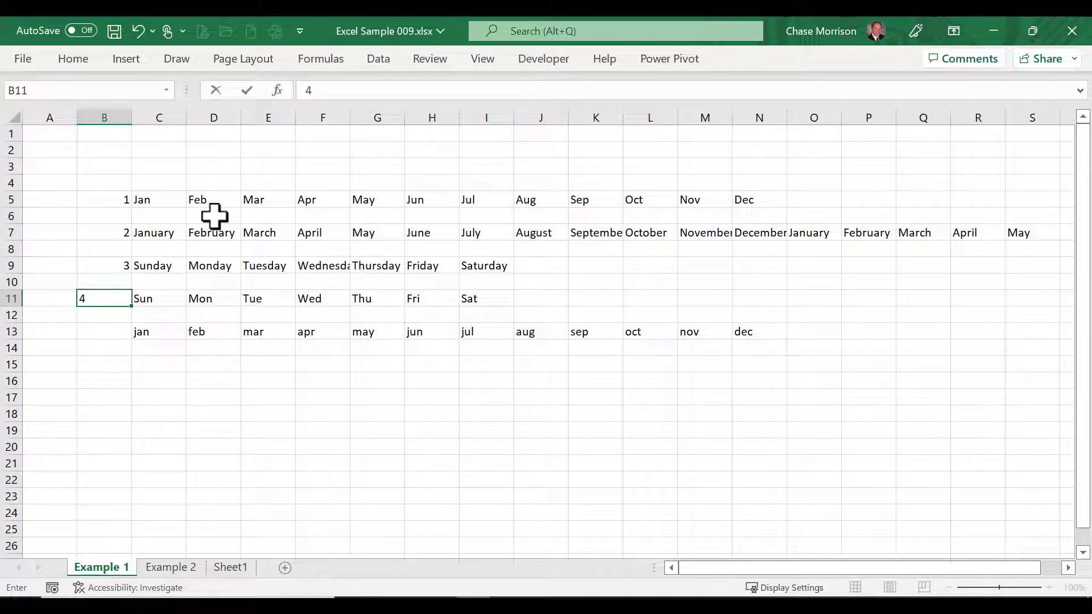
key(ctrl+Return)
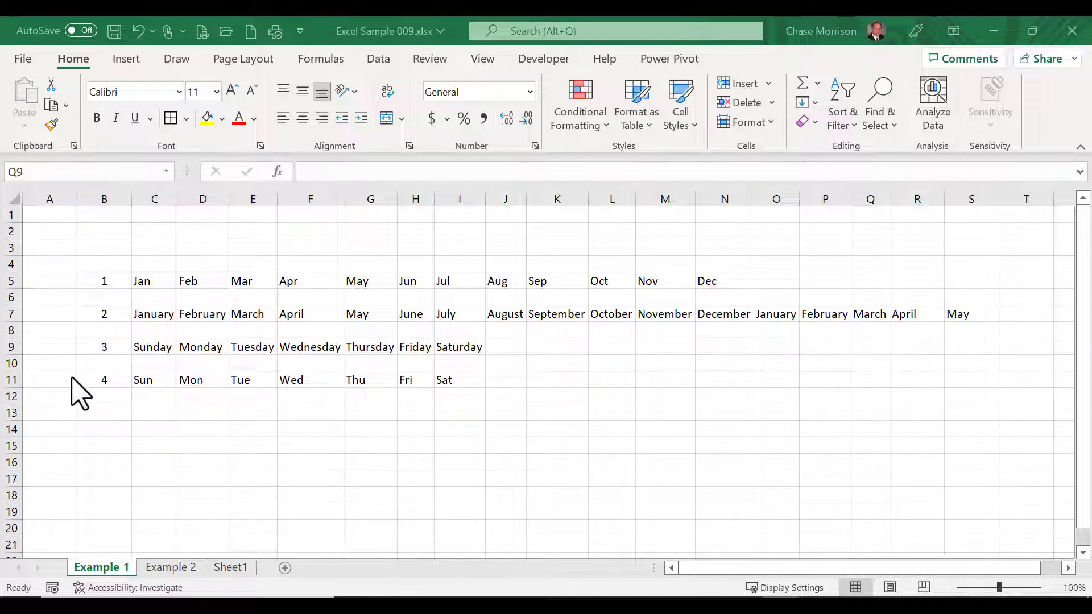
Open the Custom Lists editor from the General section of the advanced Excel options.
click(22, 61)
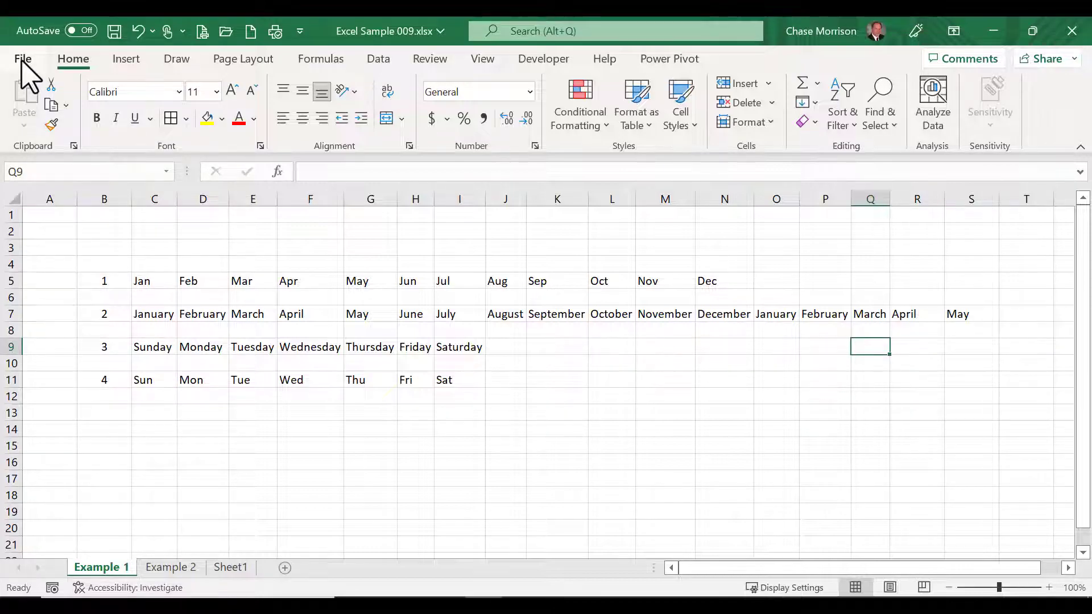
click(21, 61)
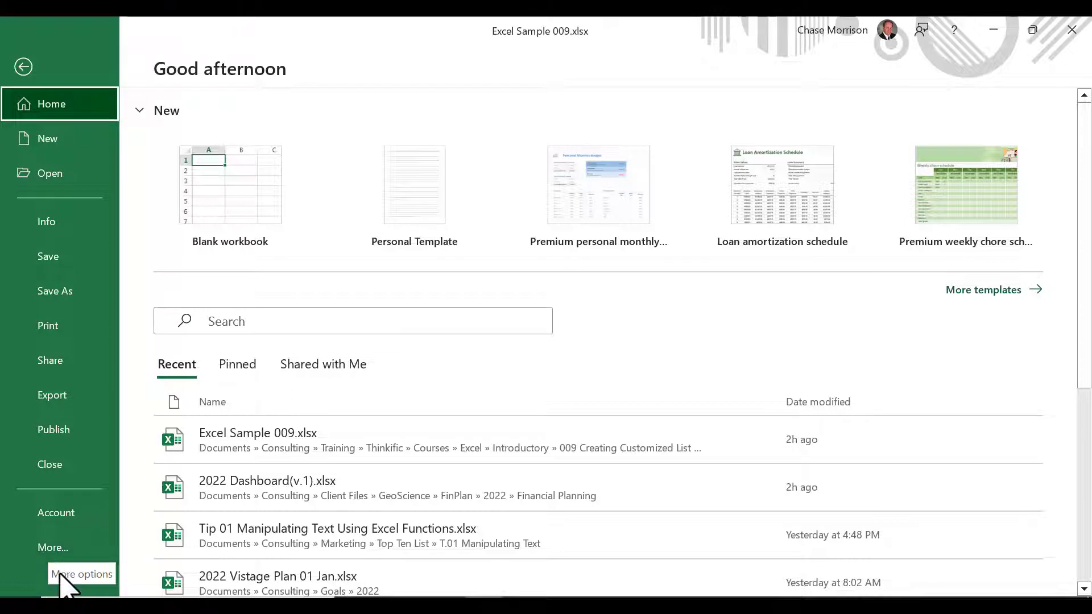
click(50, 550)
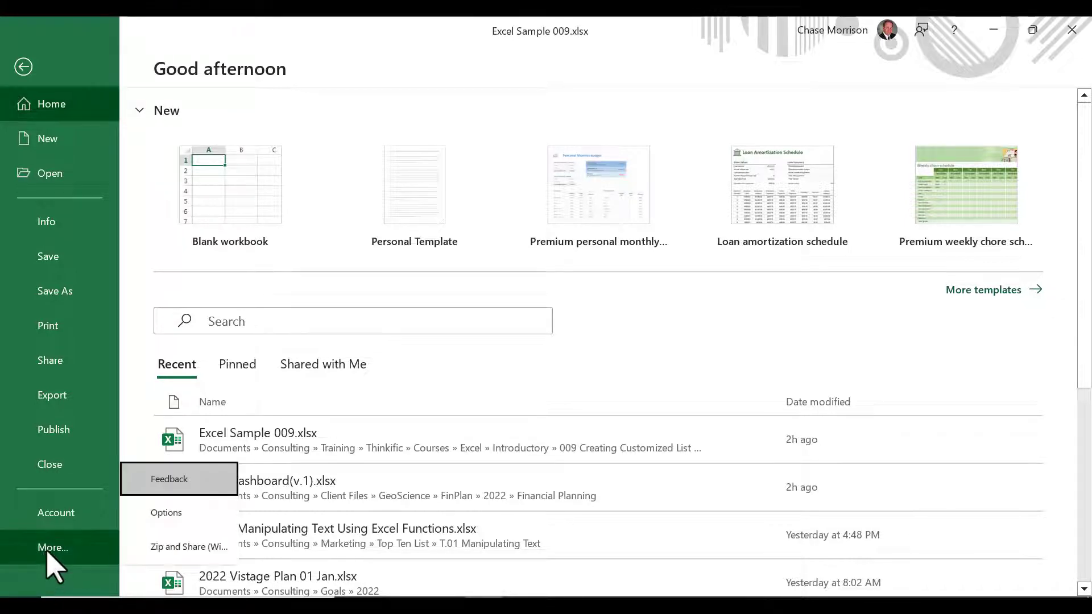
click(153, 517)
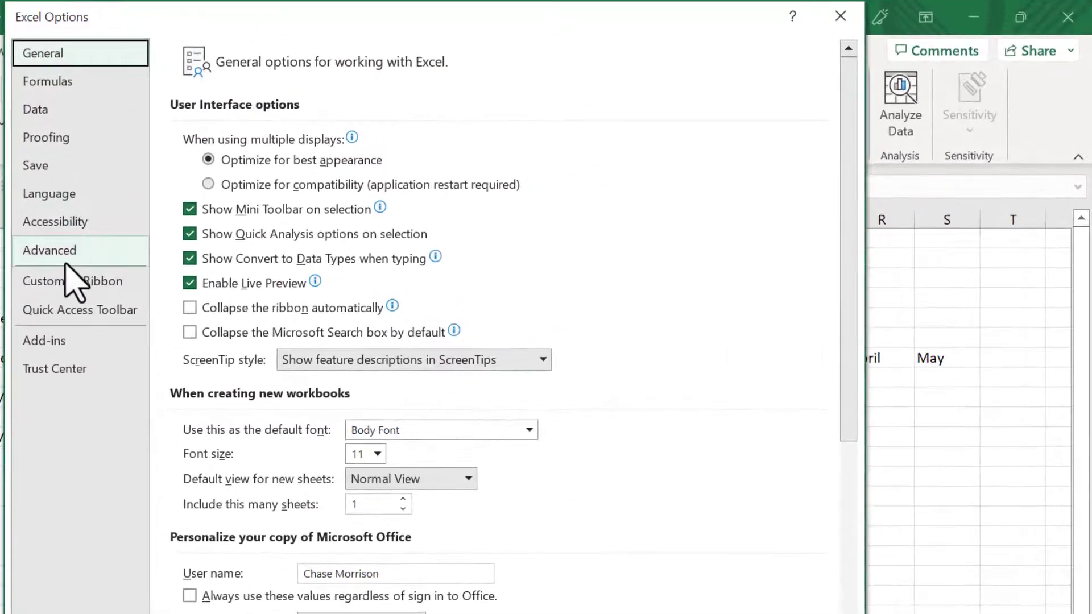
click(57, 252)
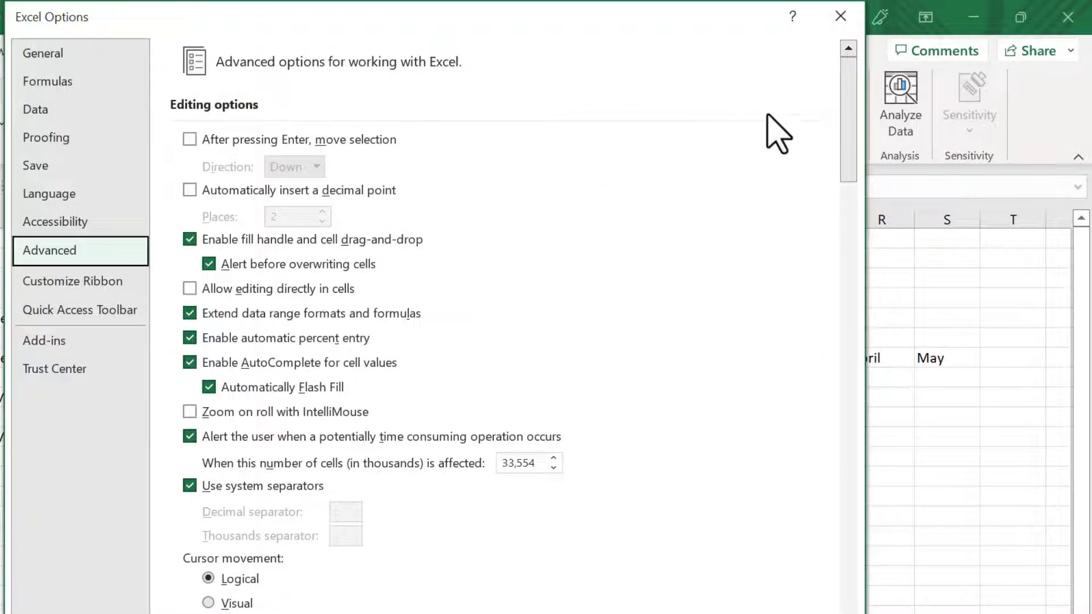
drag(844, 77, 821, 546)
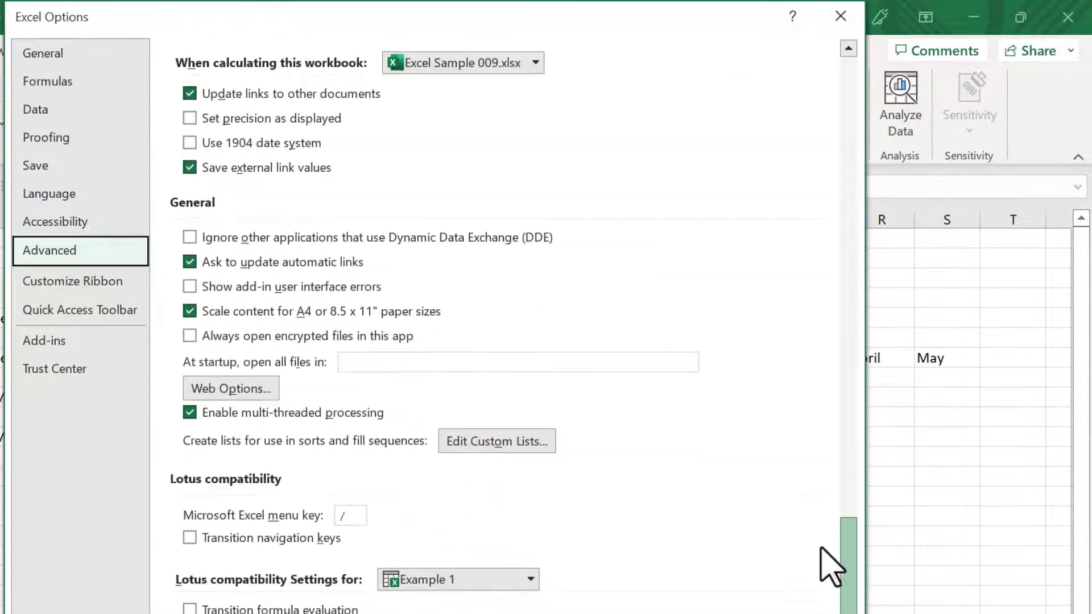
drag(841, 581, 841, 581)
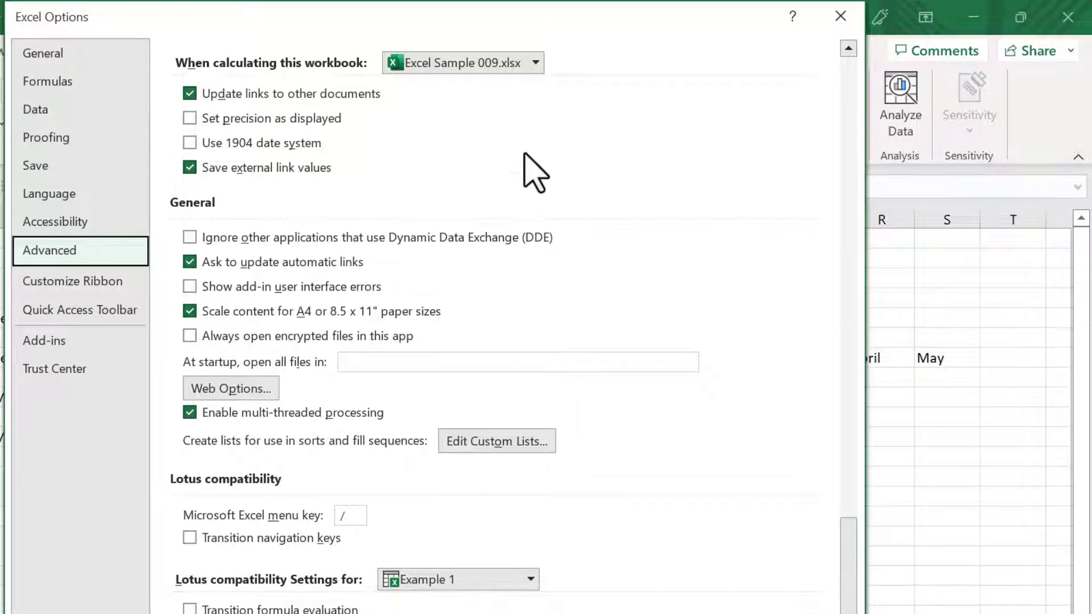
click(469, 443)
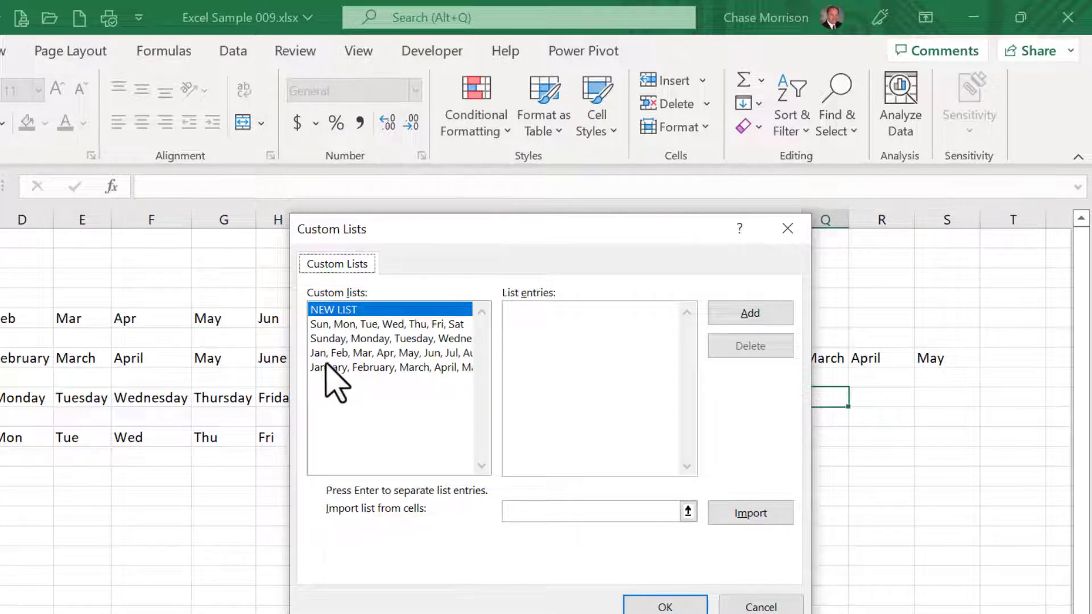
Review the entries of the four built-in weekday and month lists, and close the Custom Lists editor and Excel options.
click(348, 324)
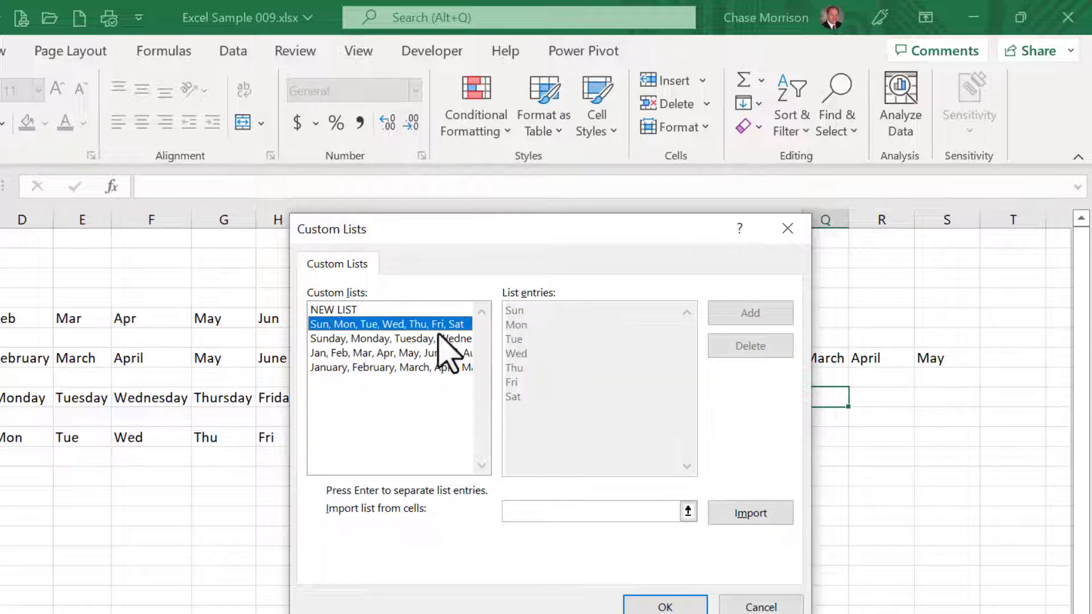
click(419, 338)
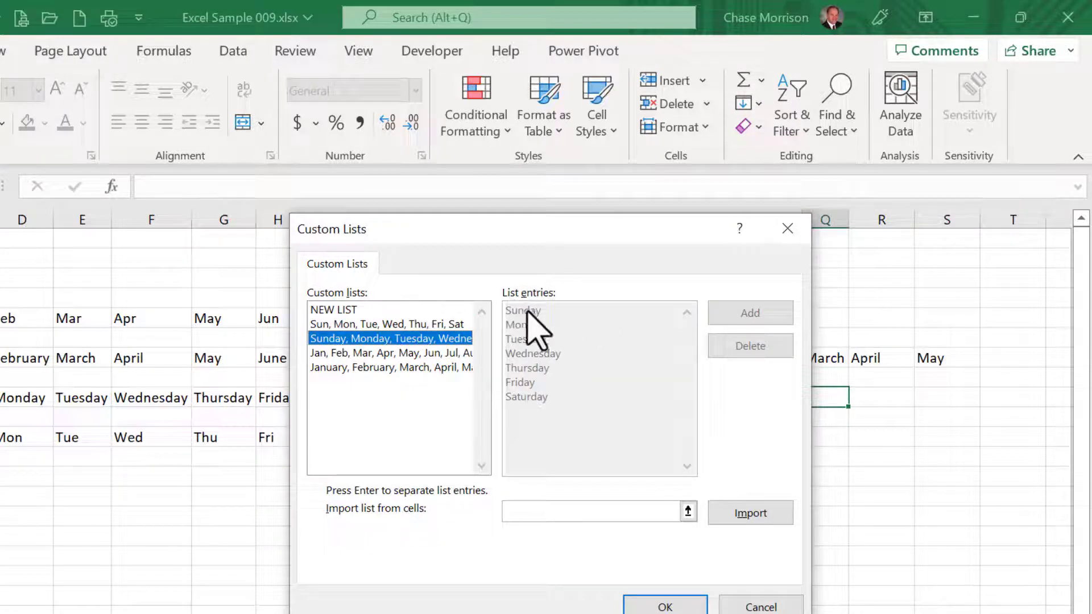
click(418, 353)
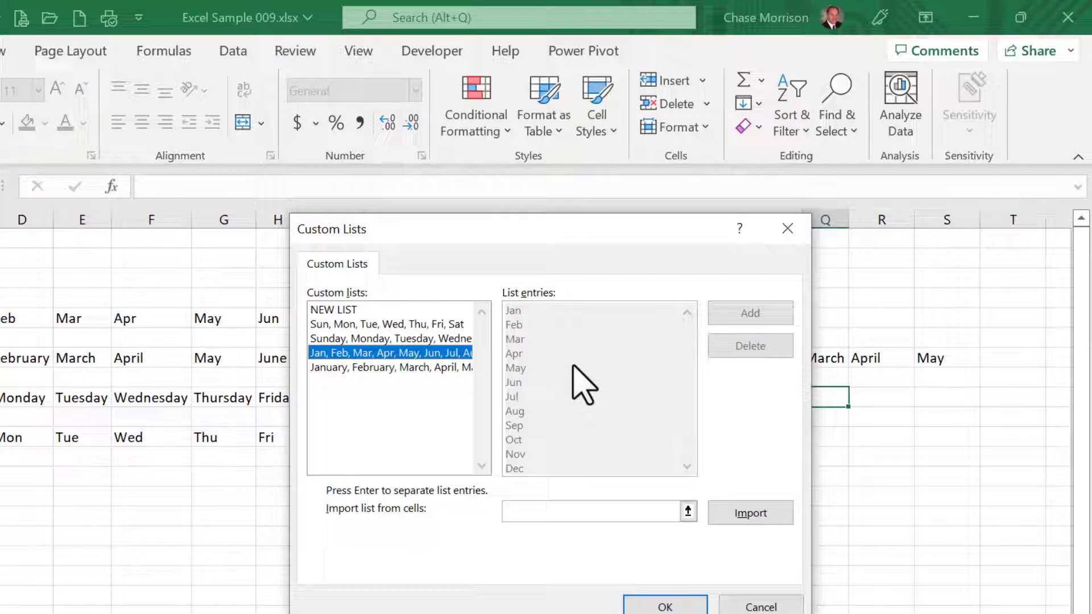
click(411, 367)
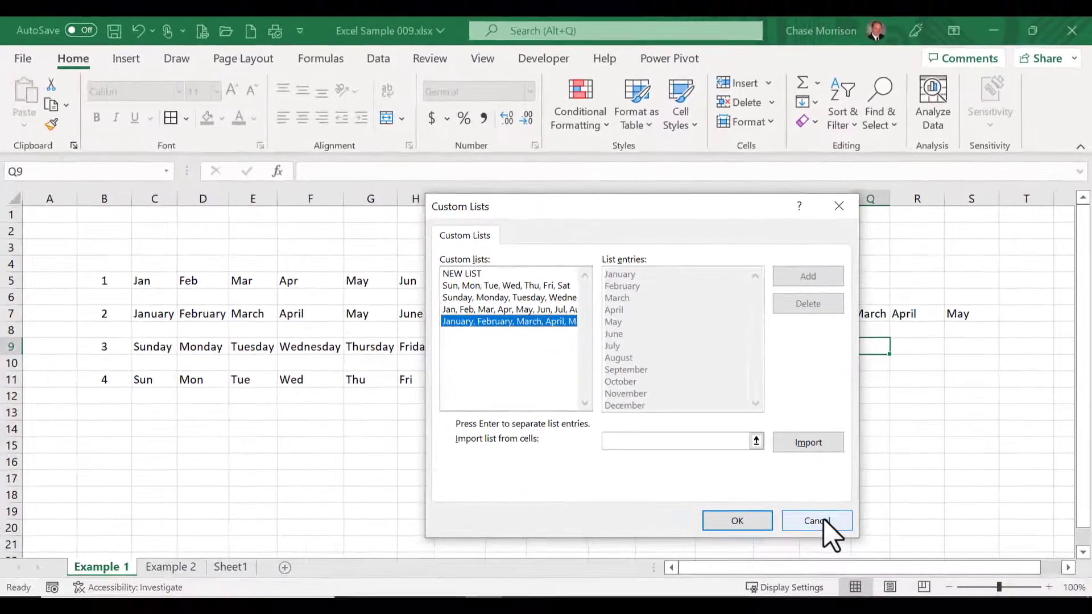
click(764, 606)
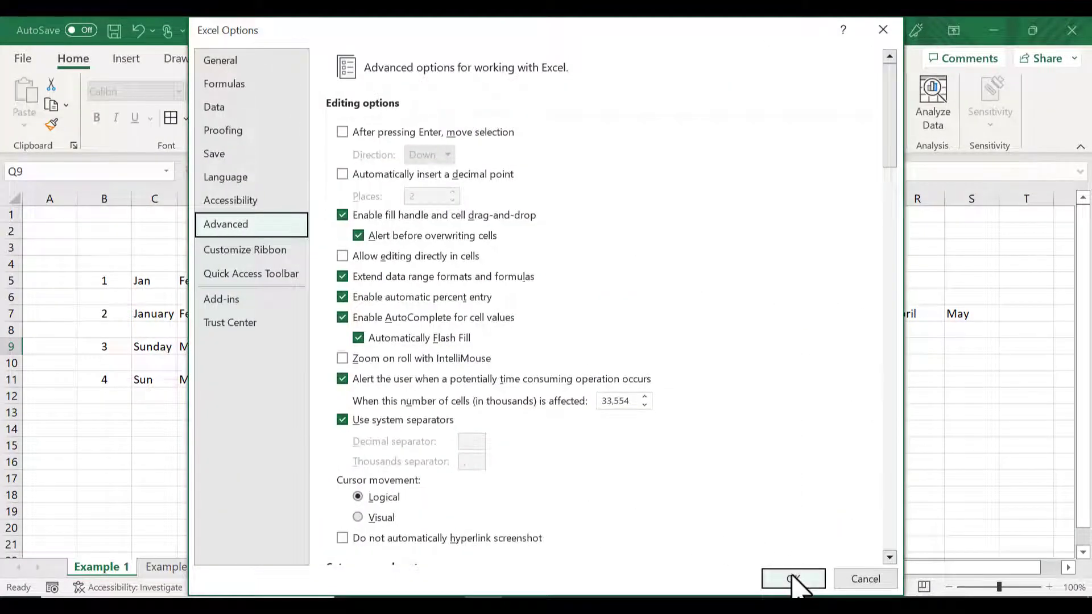
click(877, 584)
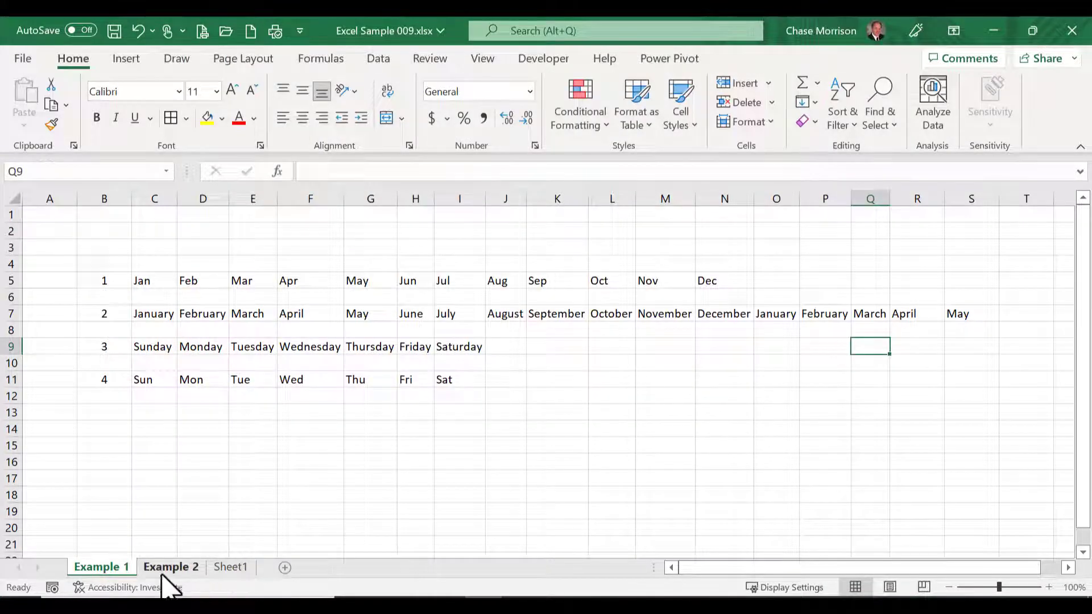
Switch to the Example 2 sheet and open the Custom Lists editor from the General section of the advanced Excel options.
click(163, 569)
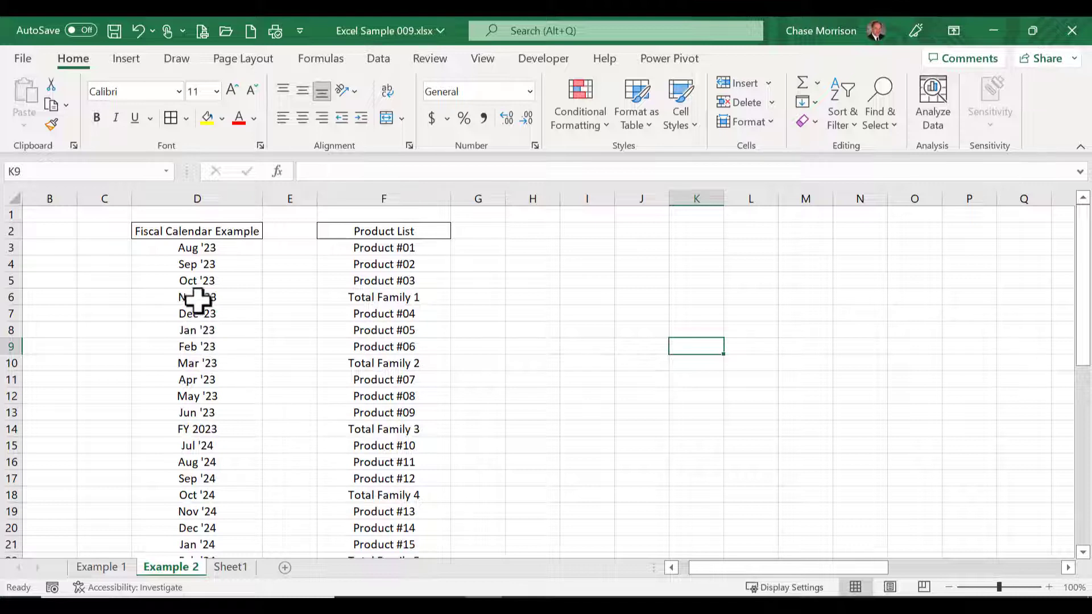
click(195, 249)
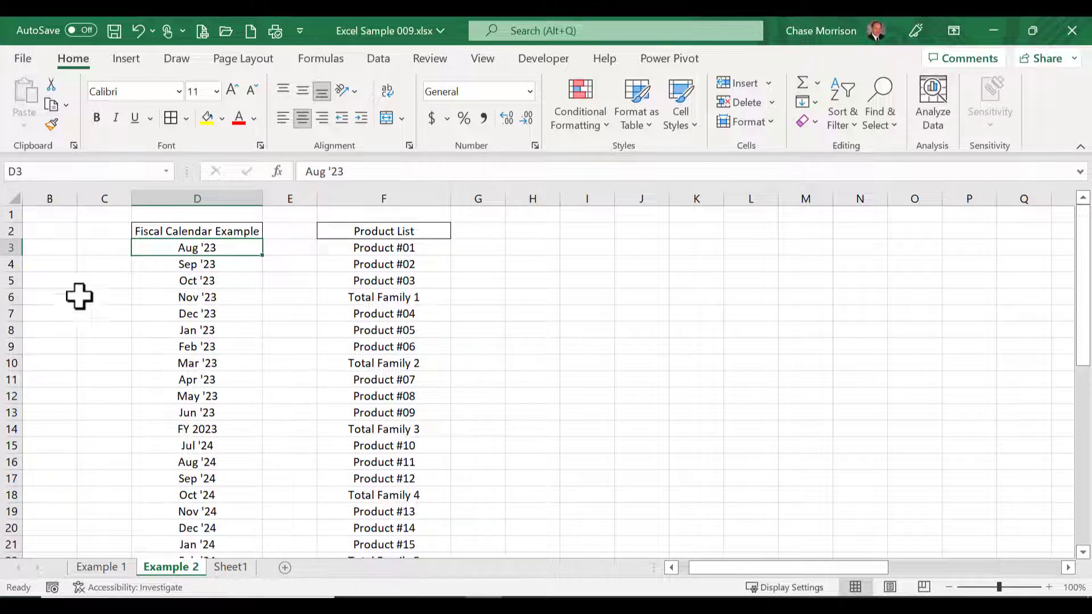
click(22, 61)
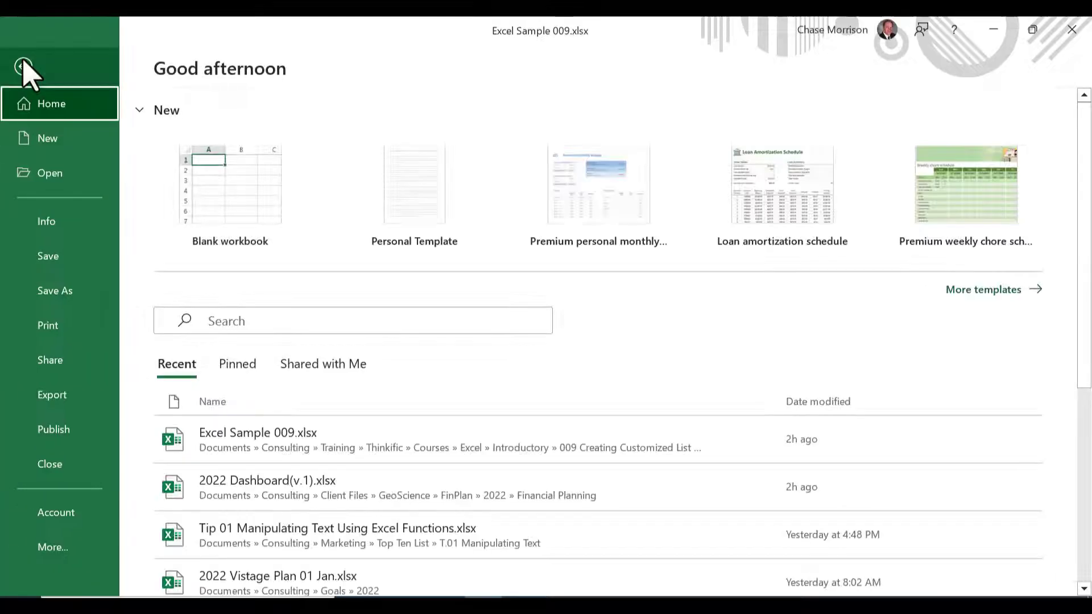
click(40, 547)
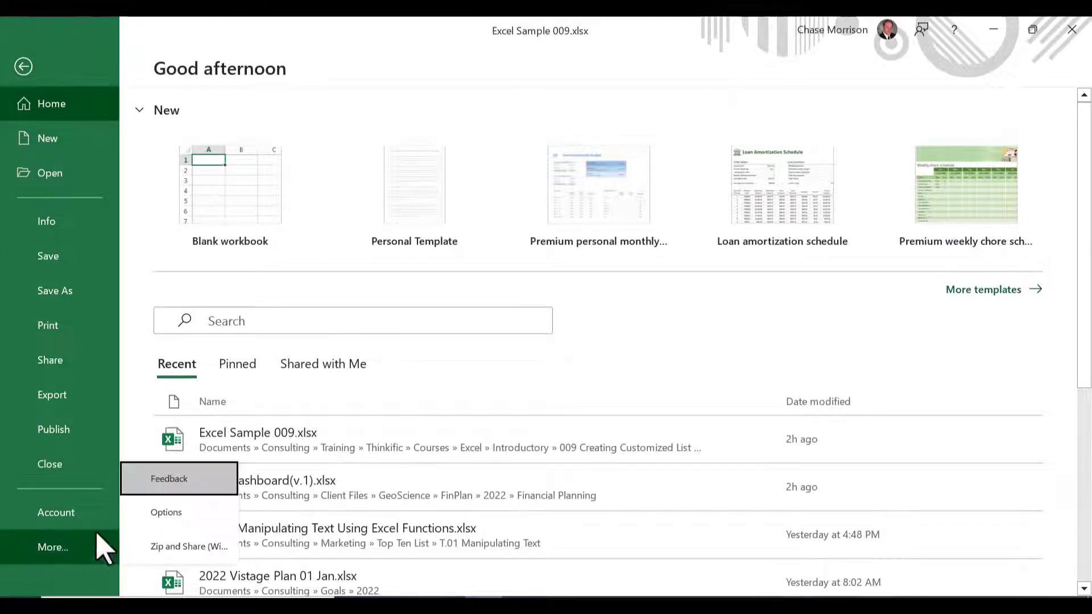
click(165, 517)
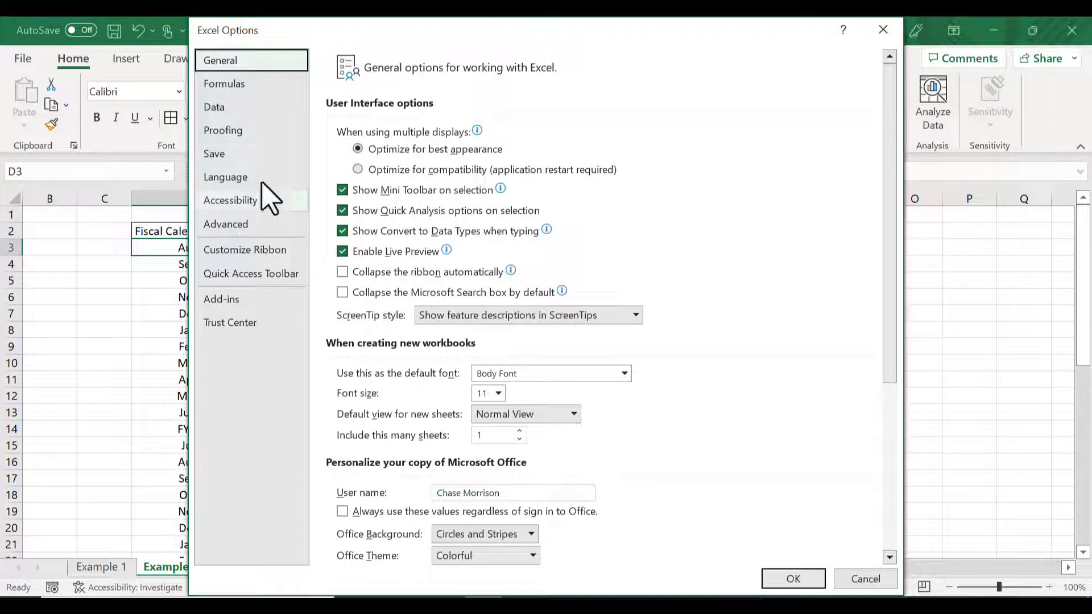
click(224, 232)
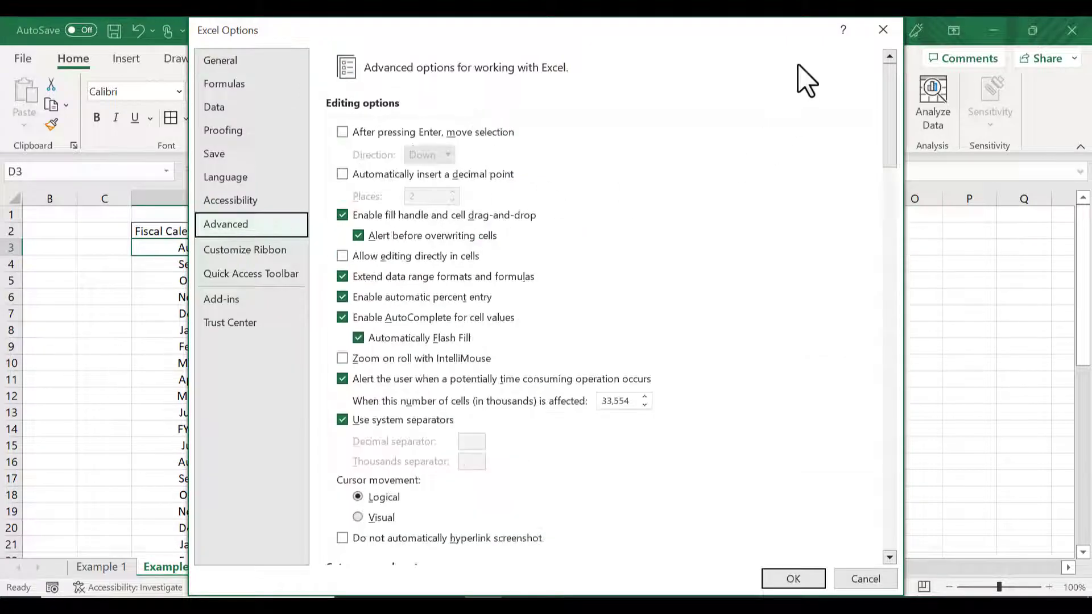
drag(890, 113, 885, 531)
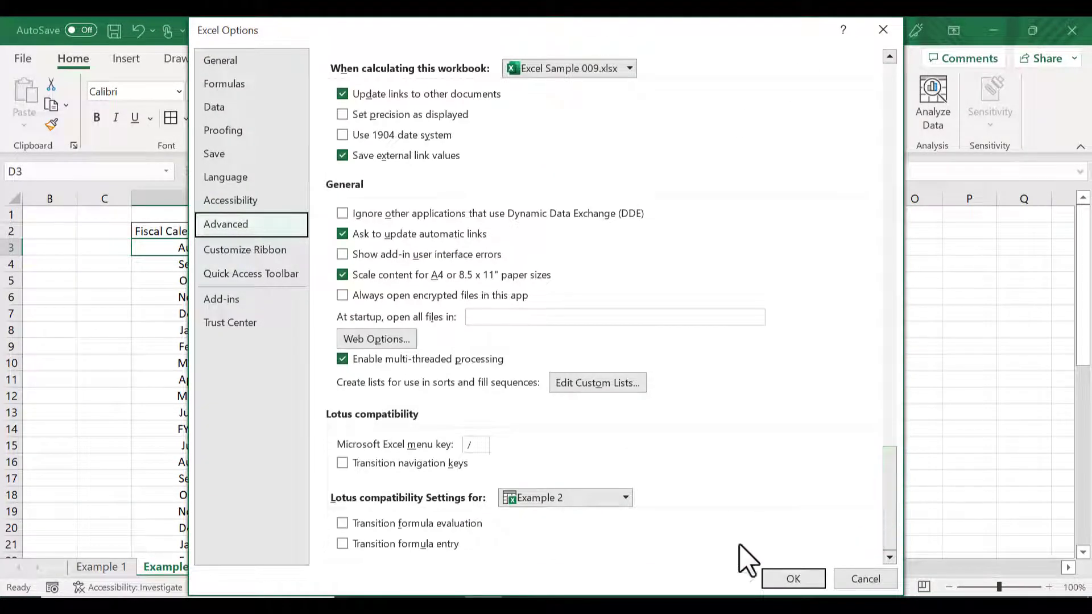
click(604, 384)
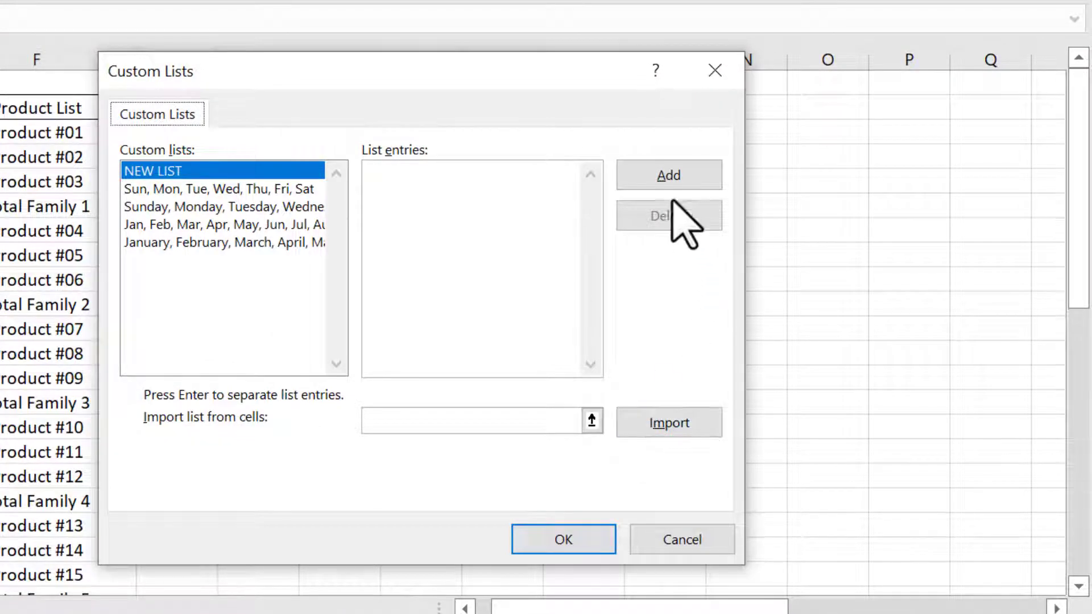
Import the fiscal calendar cells $D$3:$D$27 as a new custom list and accept the Excel options.
click(658, 177)
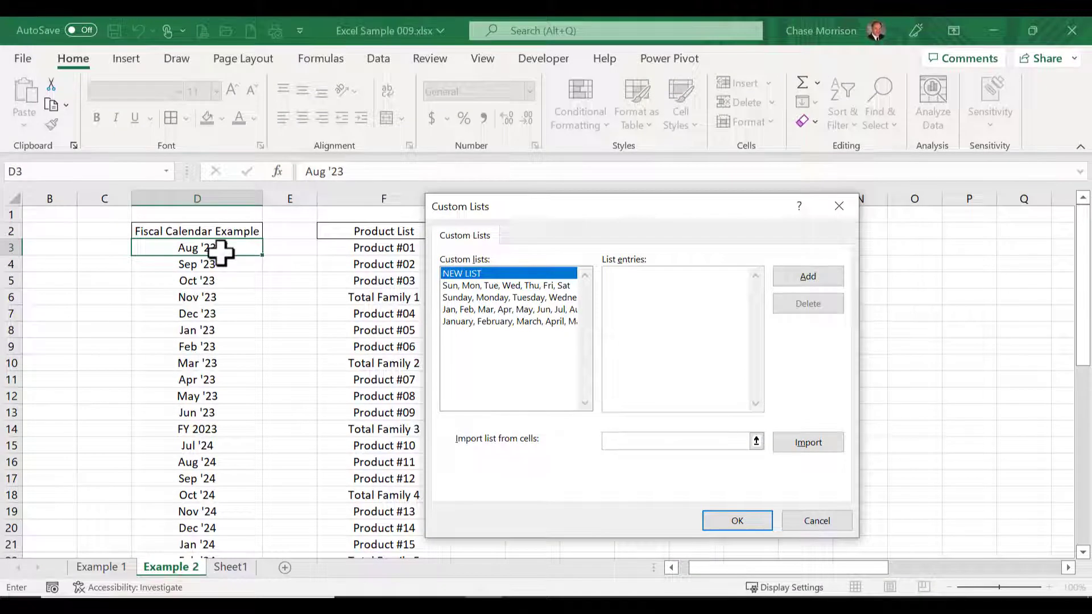
drag(215, 249, 243, 458)
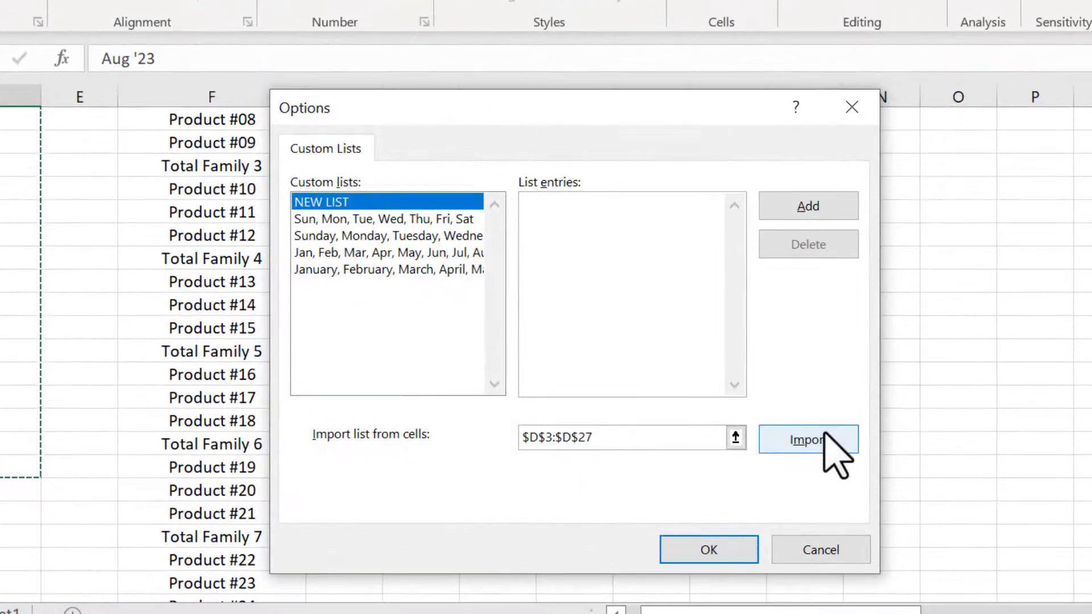
click(819, 441)
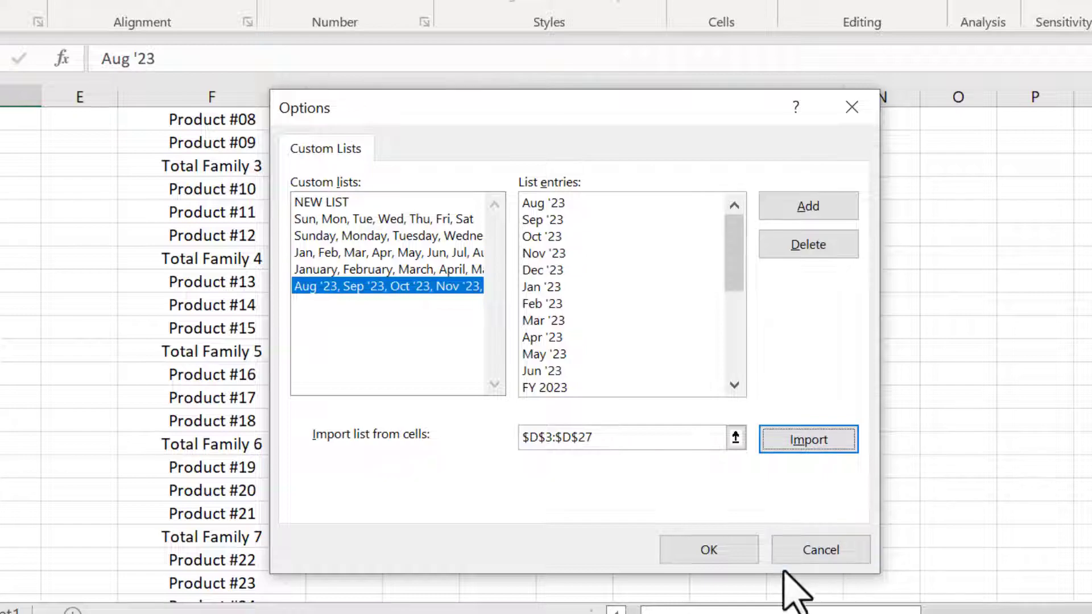
click(720, 551)
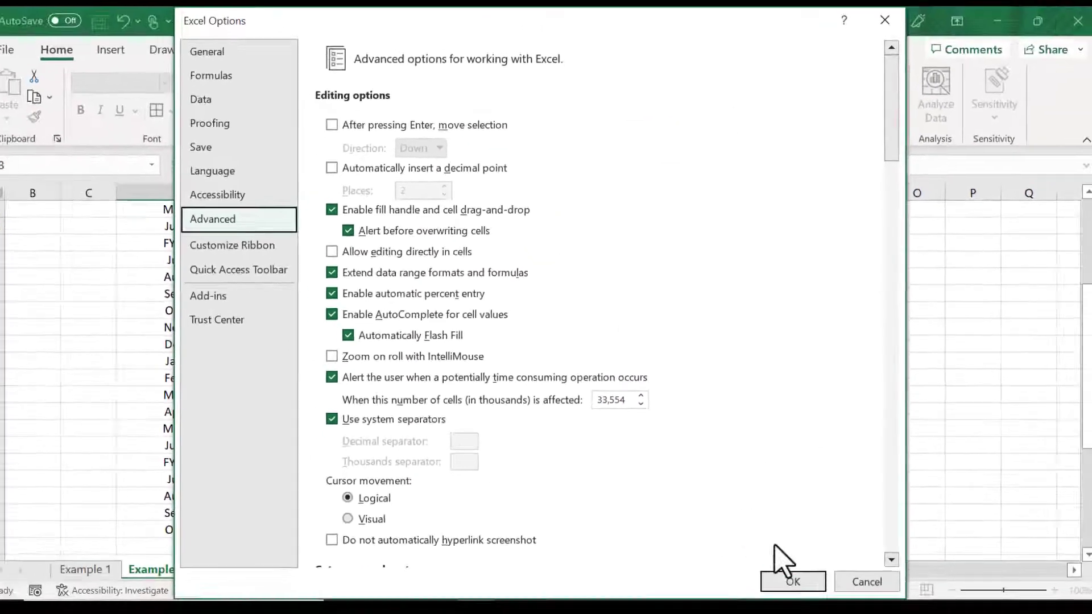
click(791, 580)
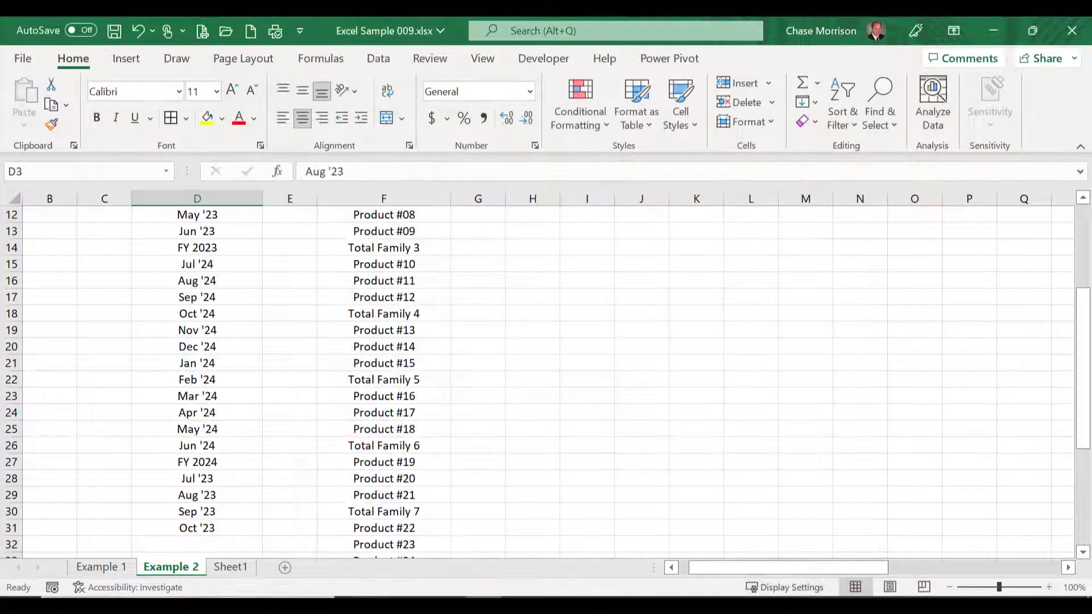
Add a new worksheet, enter Aug '23 in cell D4 and fill the fiscal calendar series across to Z4.
click(285, 566)
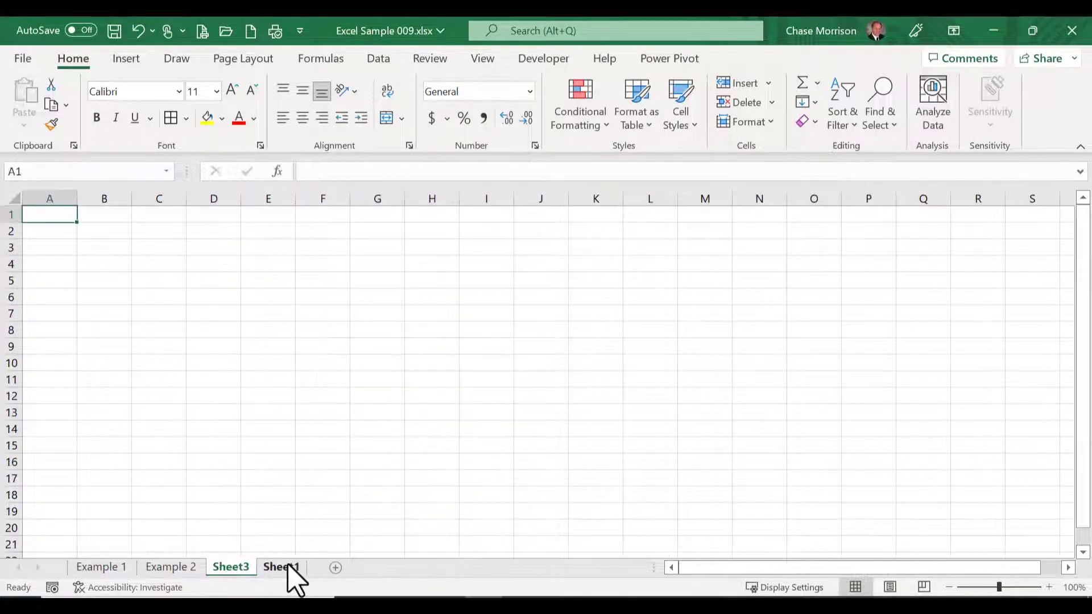
click(226, 267)
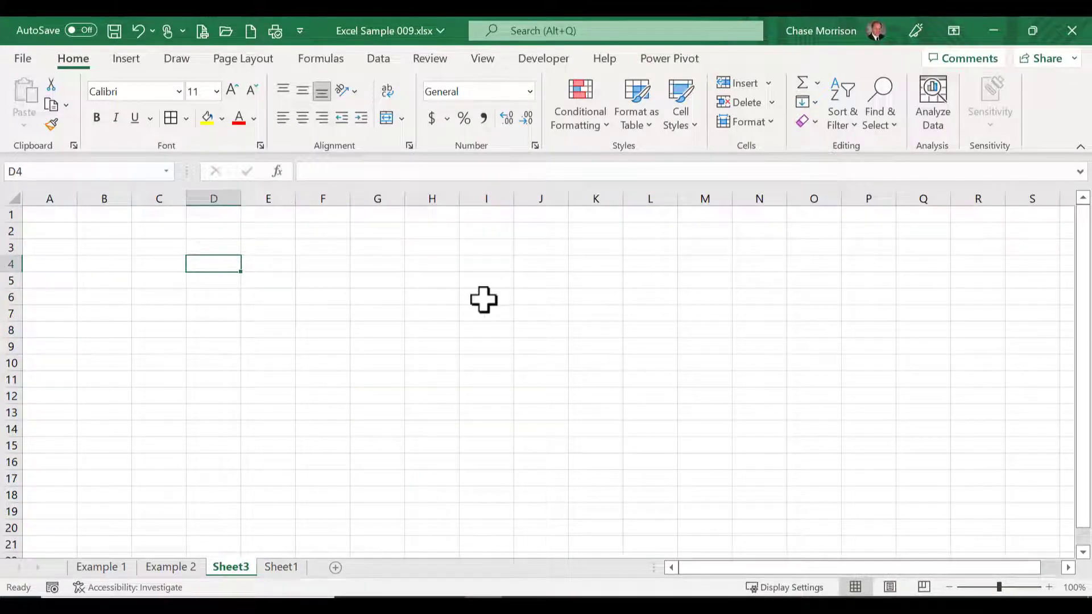
text(Aug '23)
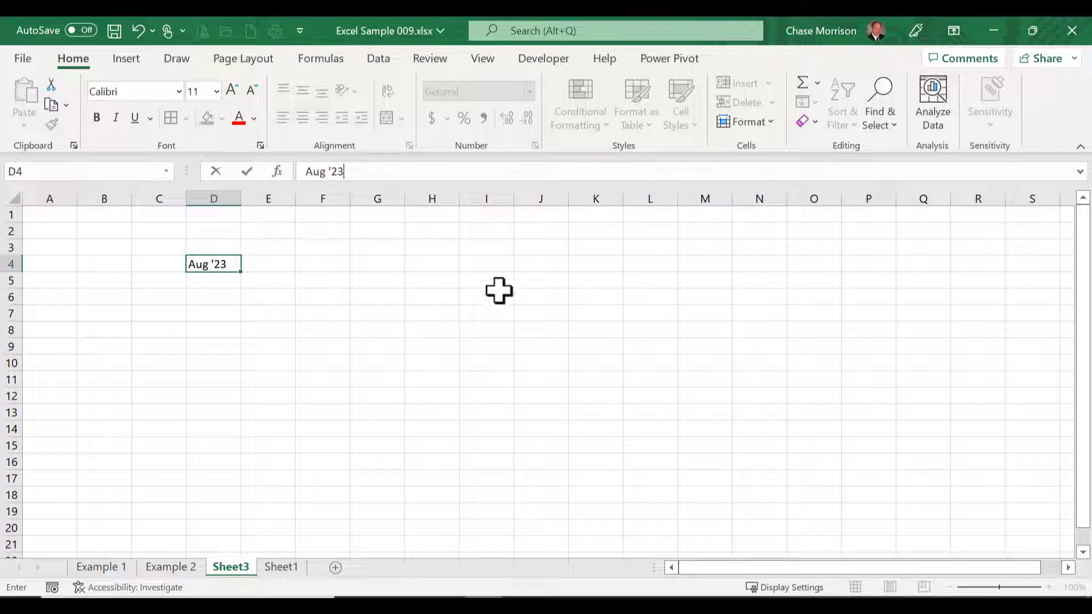
click(484, 279)
click(205, 263)
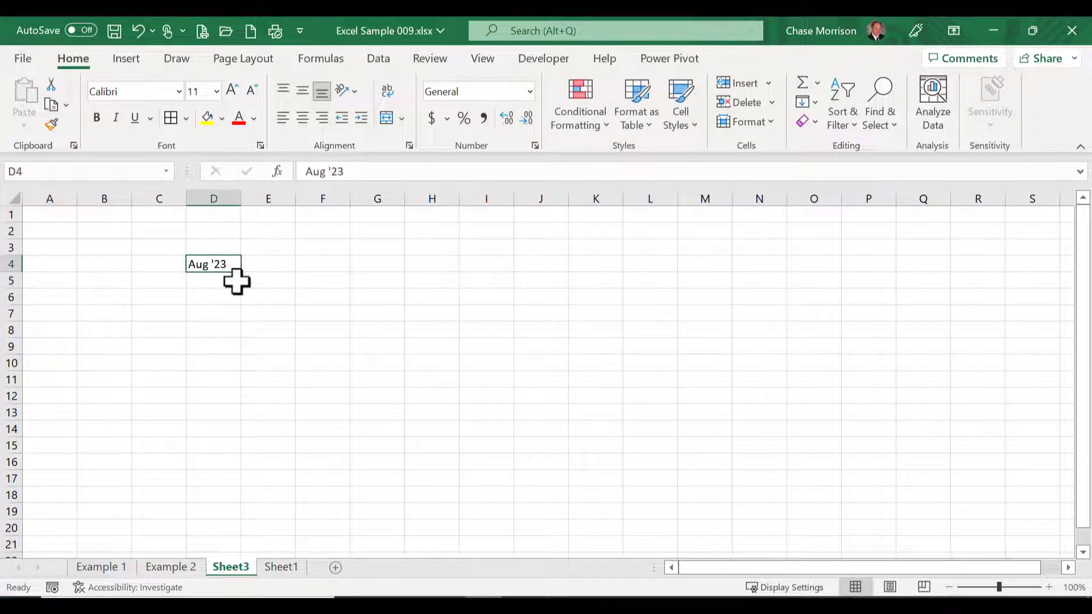
drag(241, 273, 965, 263)
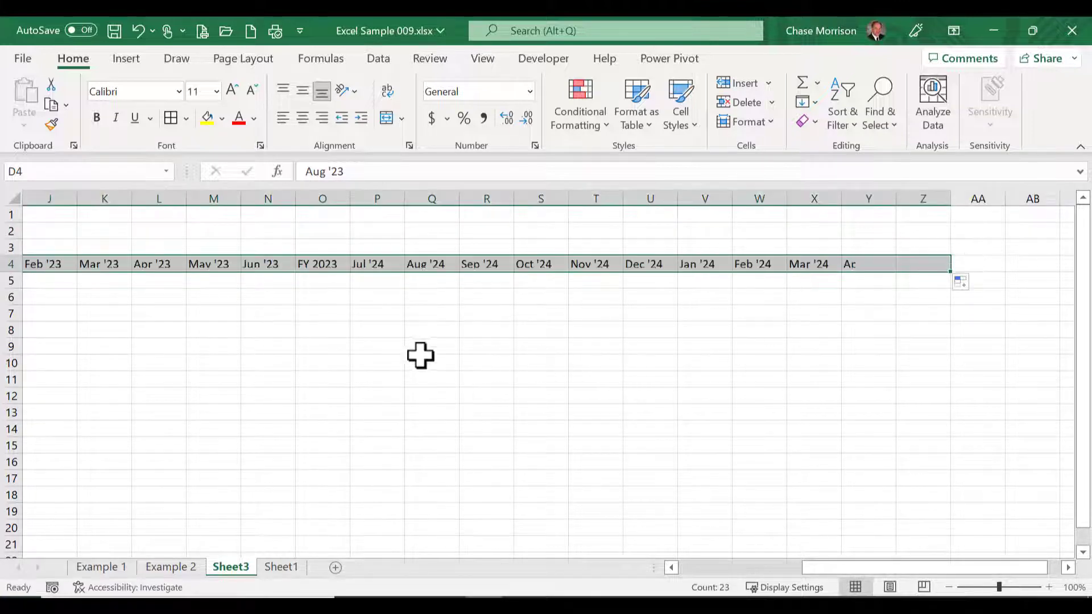
Inspect the filled fiscal series in row 4, including the FY 2023 cell and the months Jul '24 to Sep '24.
click(687, 580)
click(378, 329)
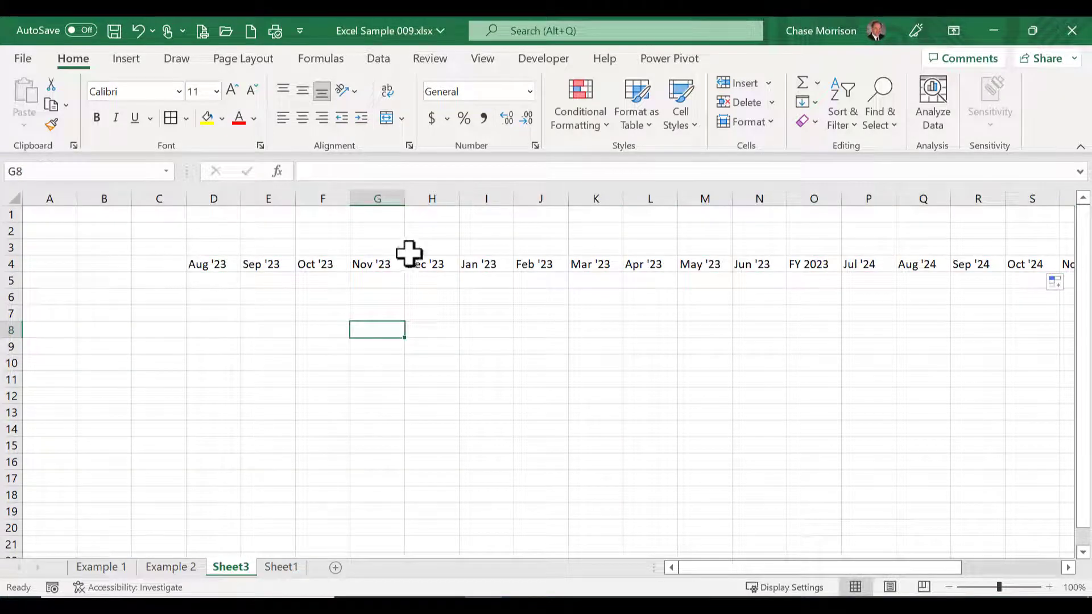
click(819, 199)
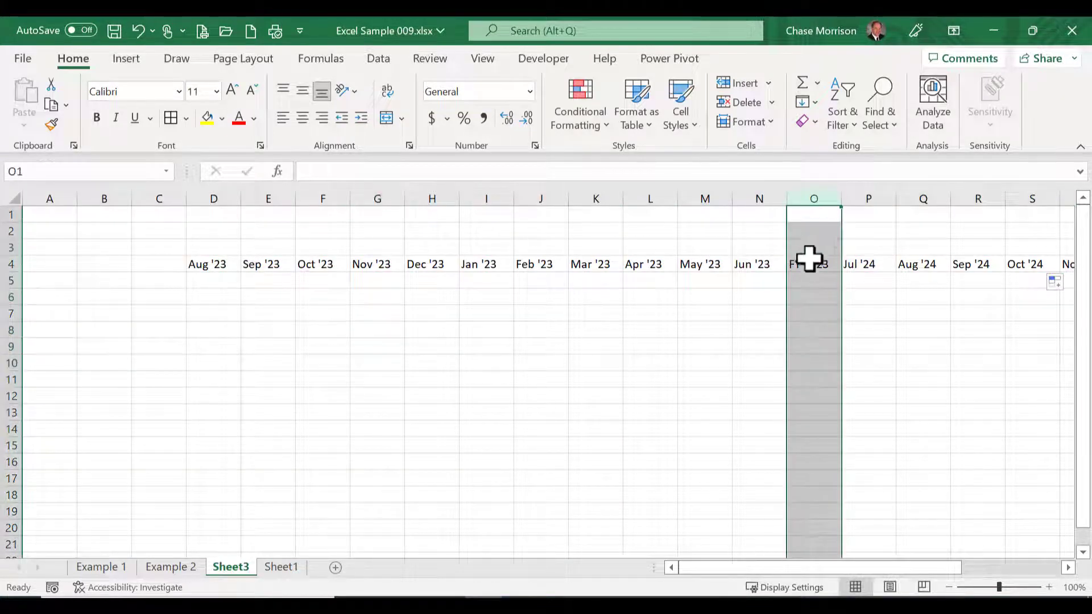
click(802, 265)
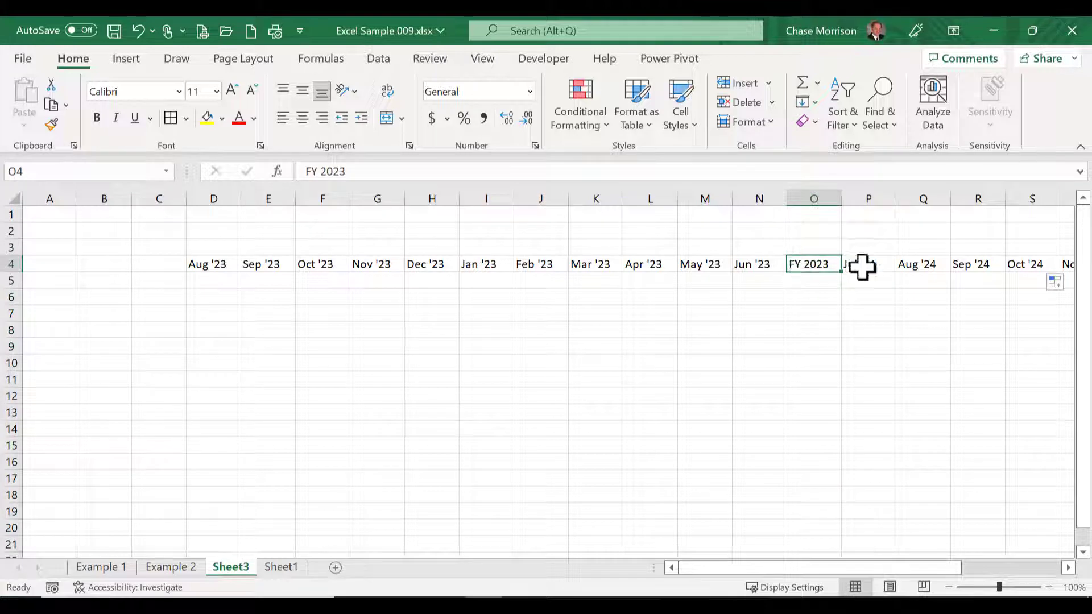
drag(863, 266, 992, 272)
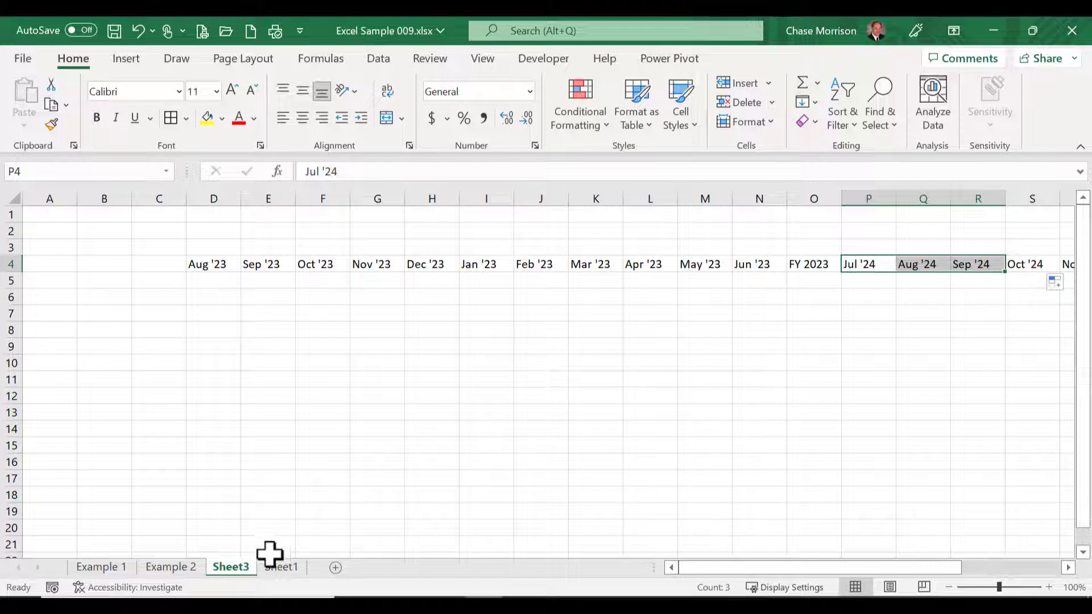
Examine the Product List column on the Example 2 sheet, from its individual products and family totals to Total All Families.
click(171, 567)
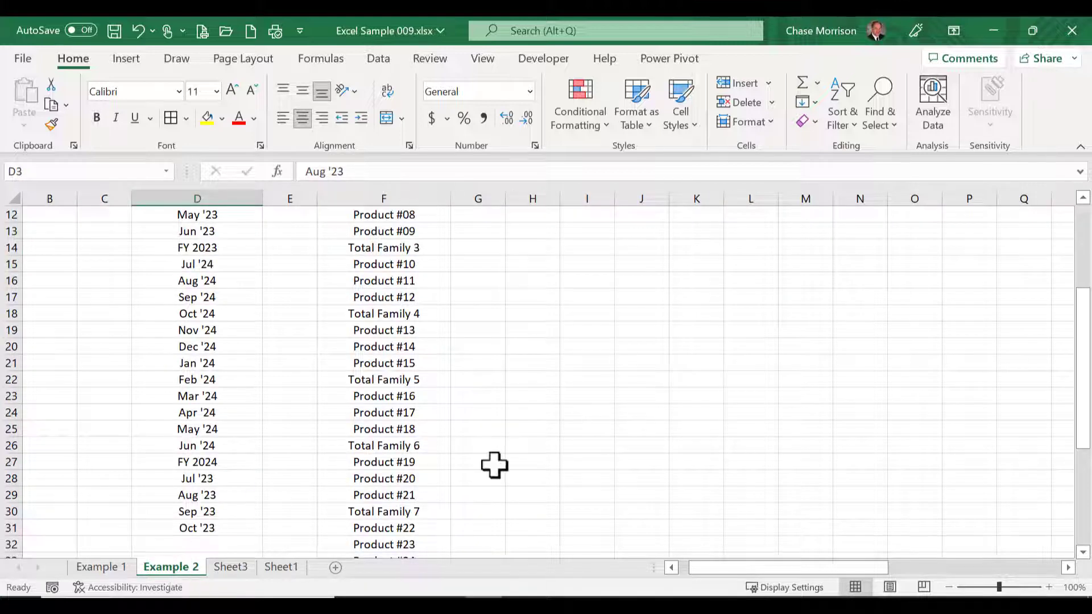
scroll(494, 465, up, 4)
scroll(494, 465, up, 1)
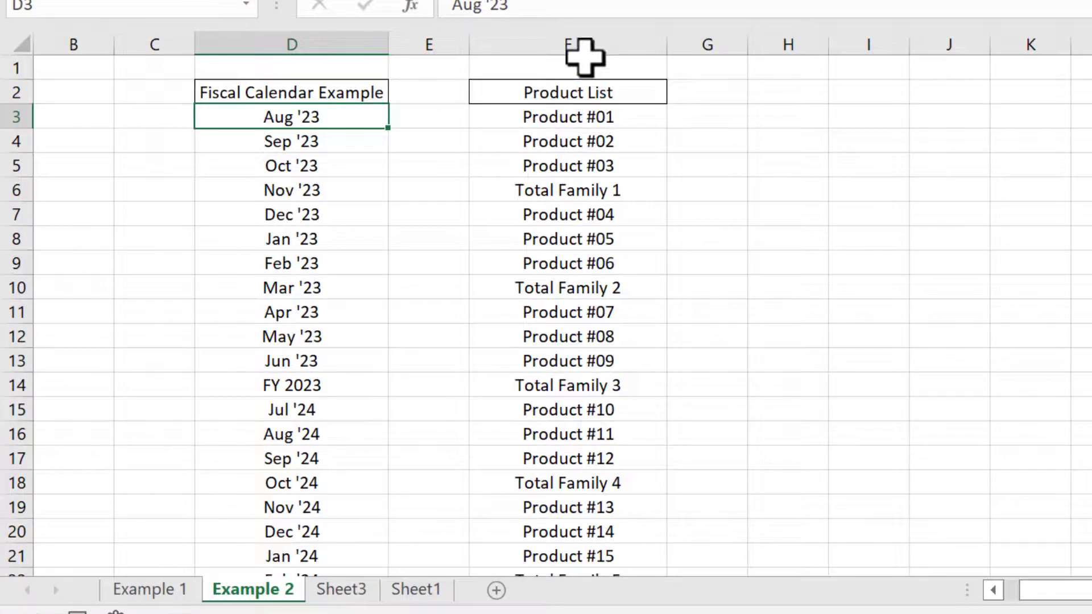
drag(573, 119, 583, 173)
click(585, 190)
drag(585, 214, 594, 237)
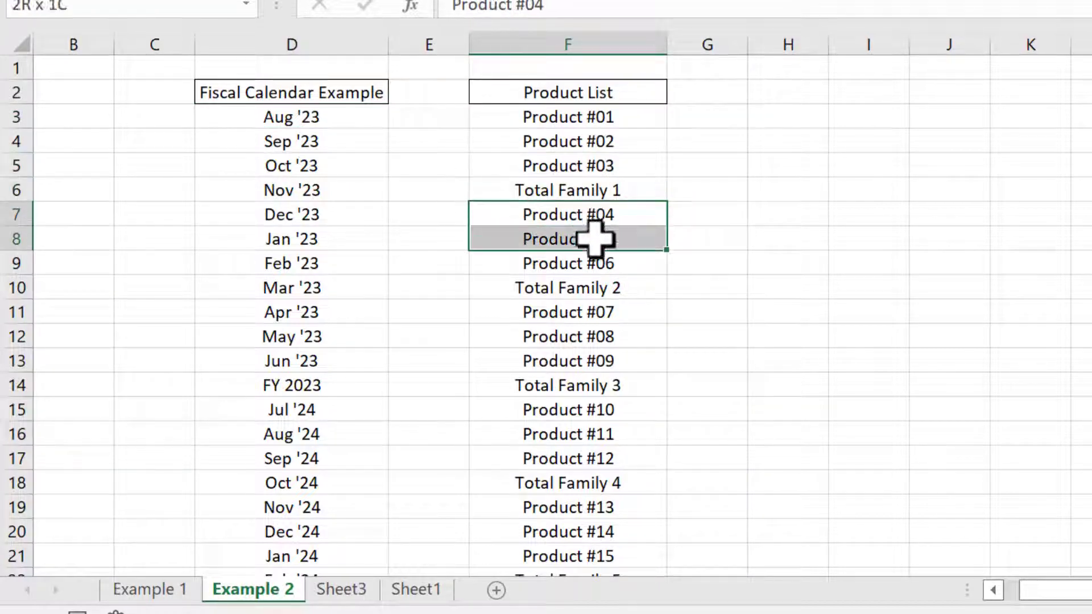
click(568, 288)
scroll(637, 401, down, 4)
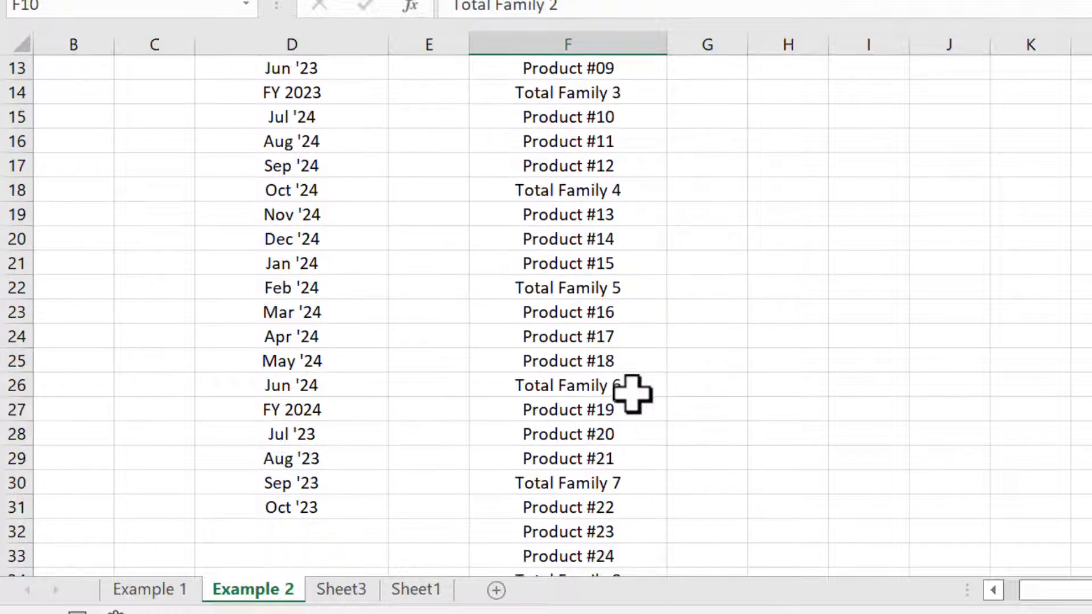
scroll(631, 393, down, 2)
click(592, 461)
scroll(880, 390, up, 3)
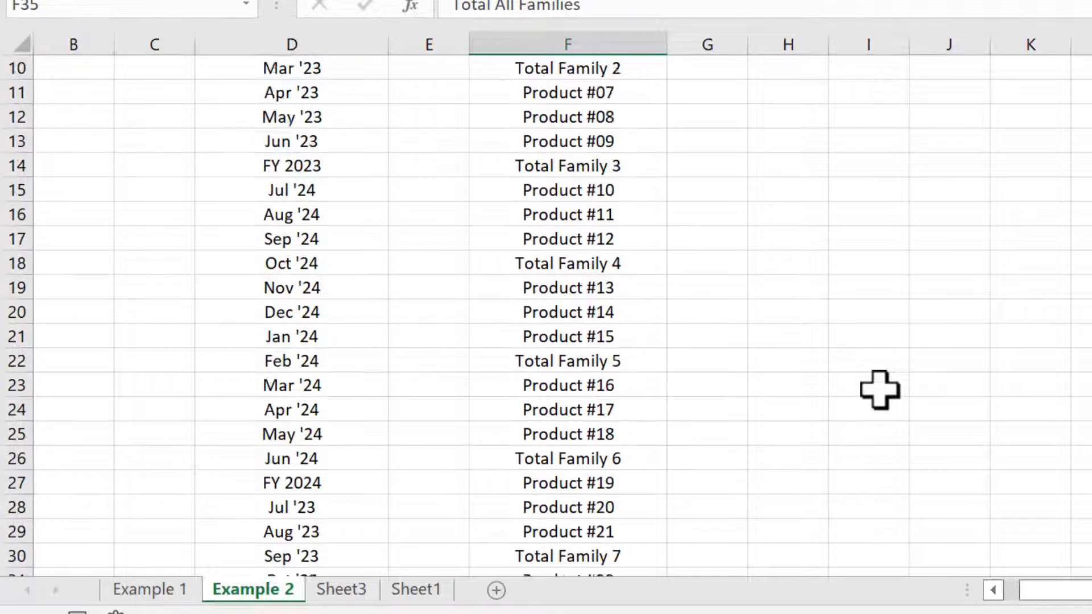
scroll(880, 390, up, 3)
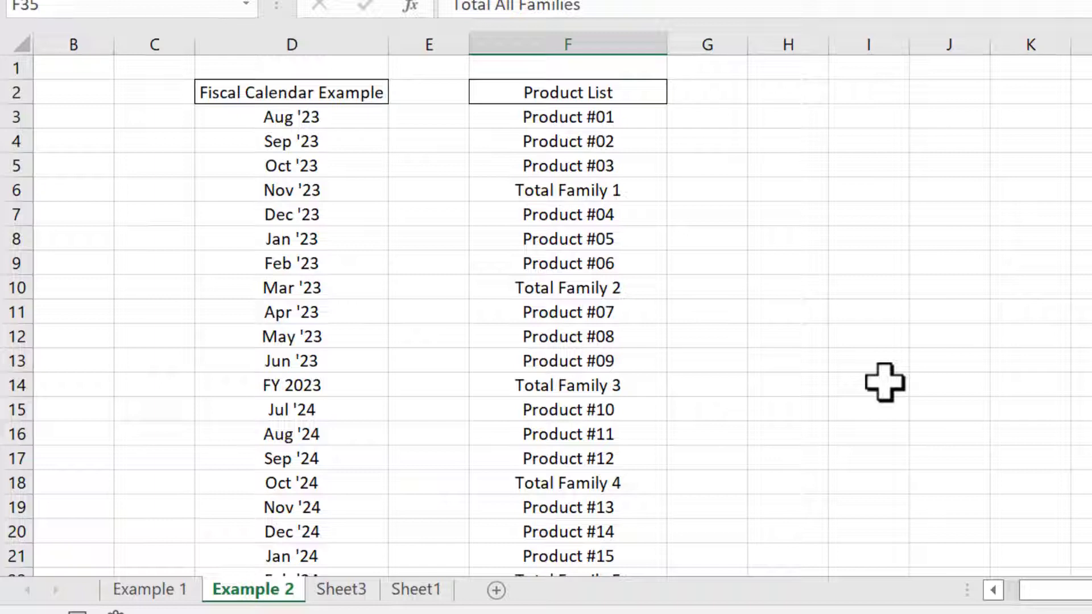
click(605, 90)
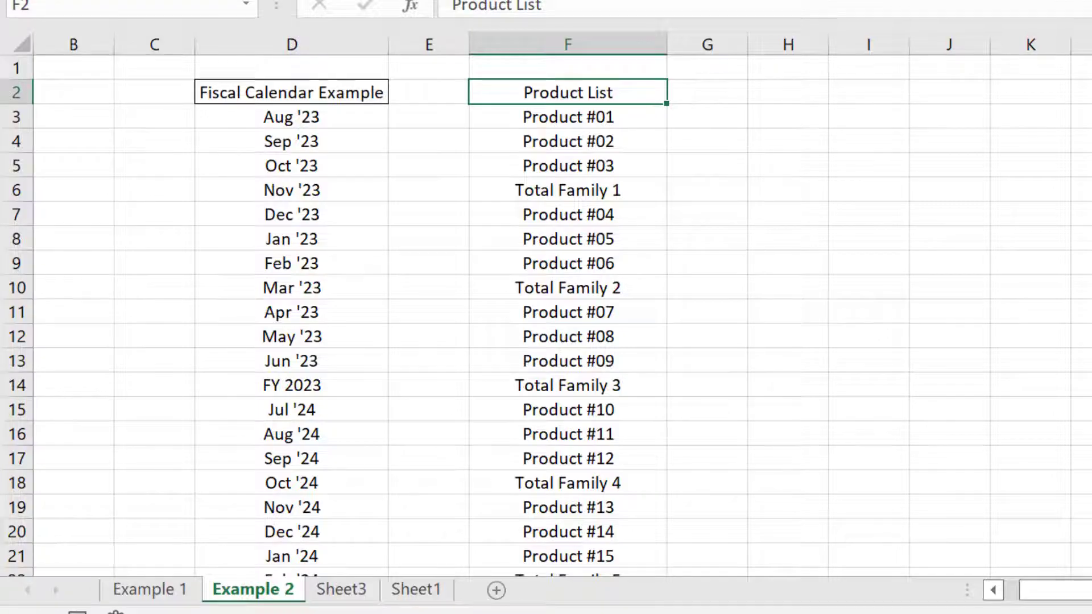
Open the custom lists editor from Excel's advanced options.
click(22, 57)
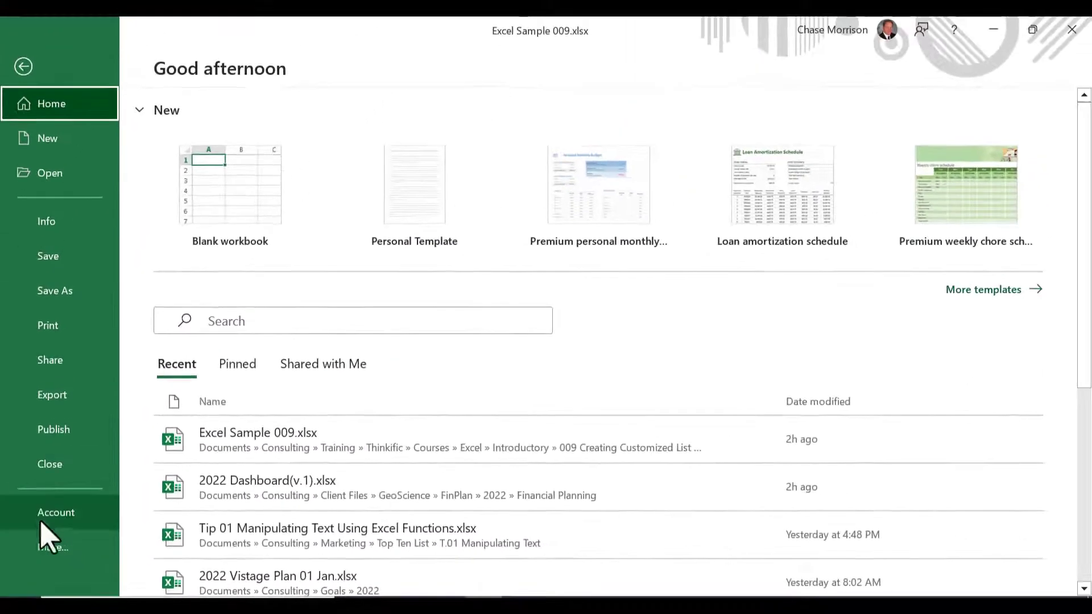
click(44, 547)
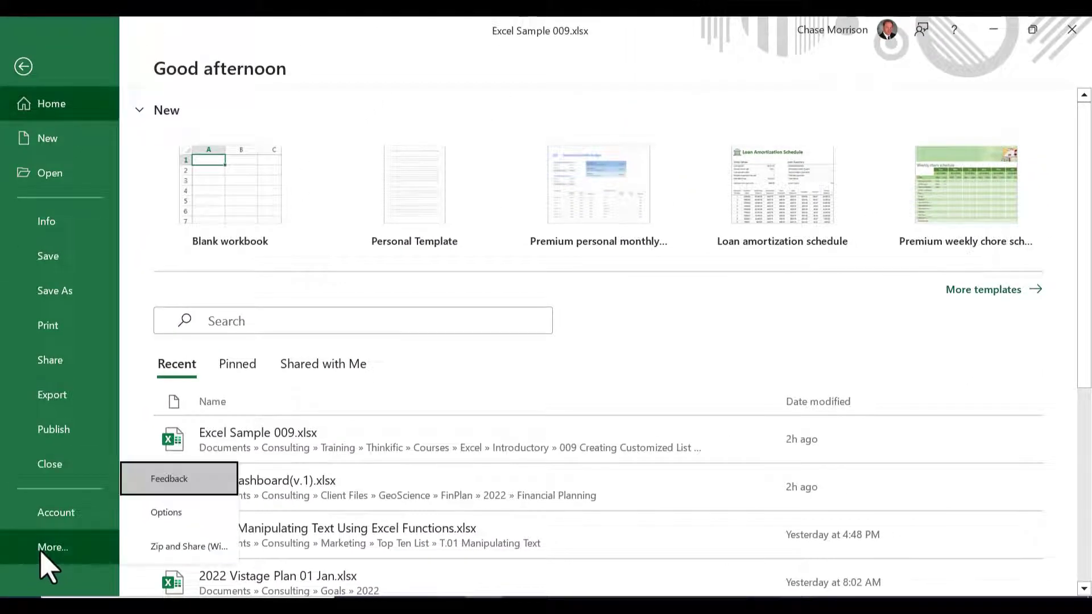
click(165, 512)
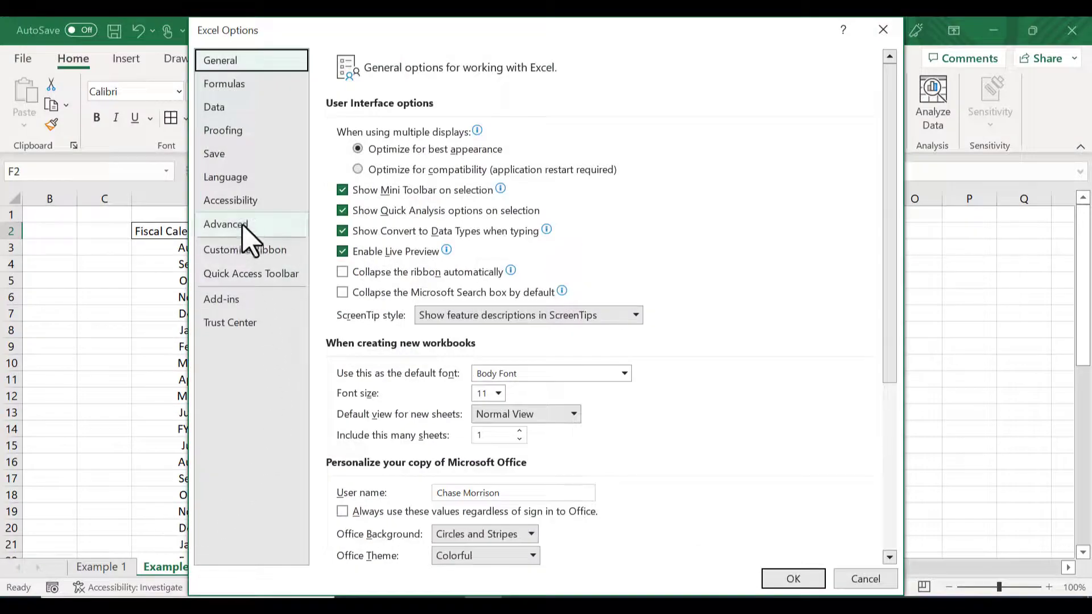
click(244, 228)
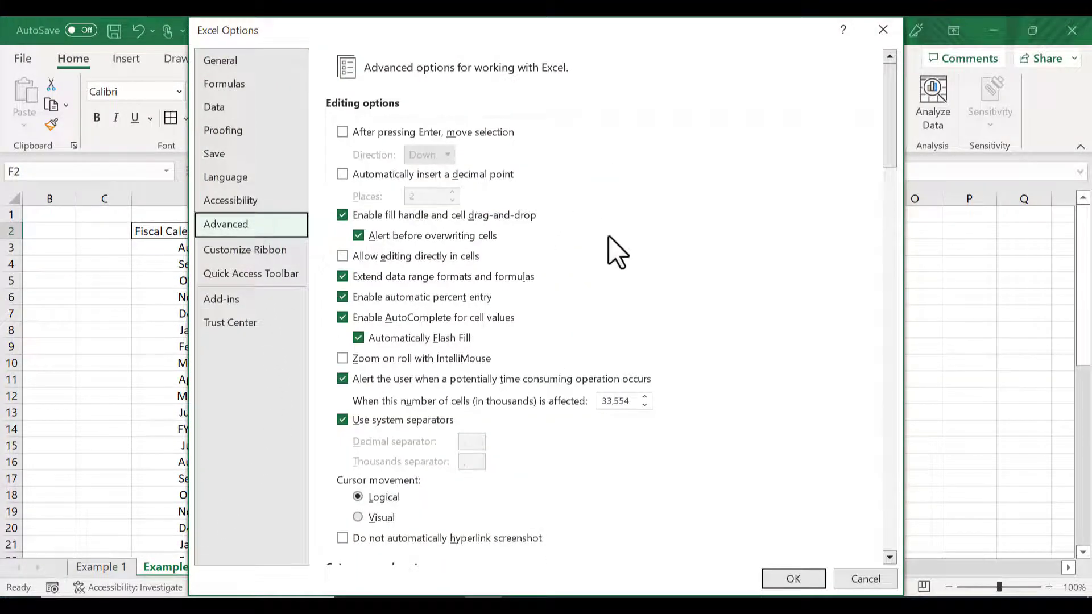
scroll(607, 250, down, 15)
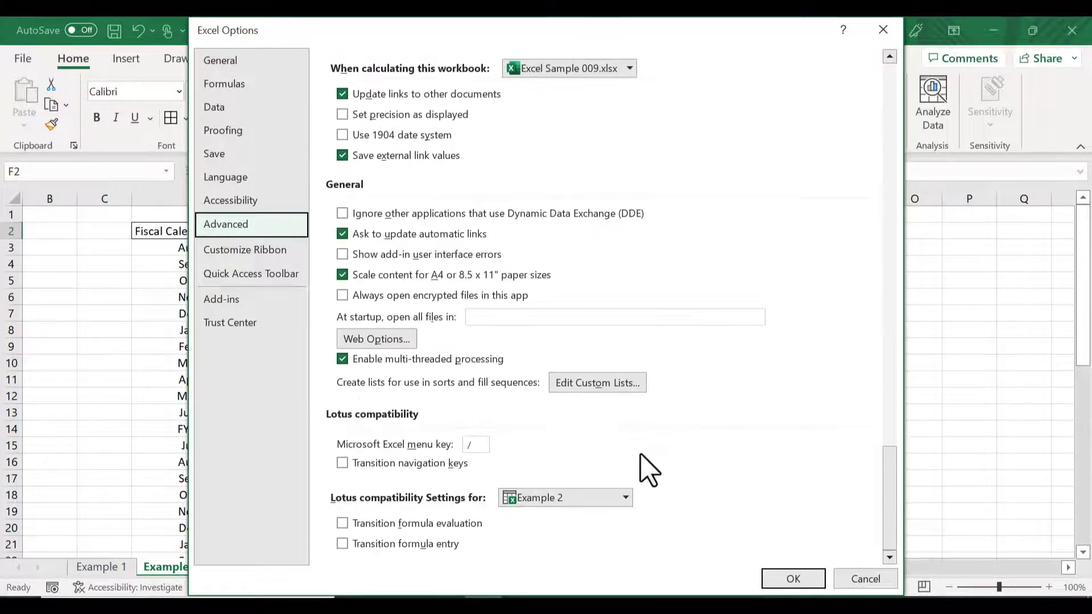
click(618, 388)
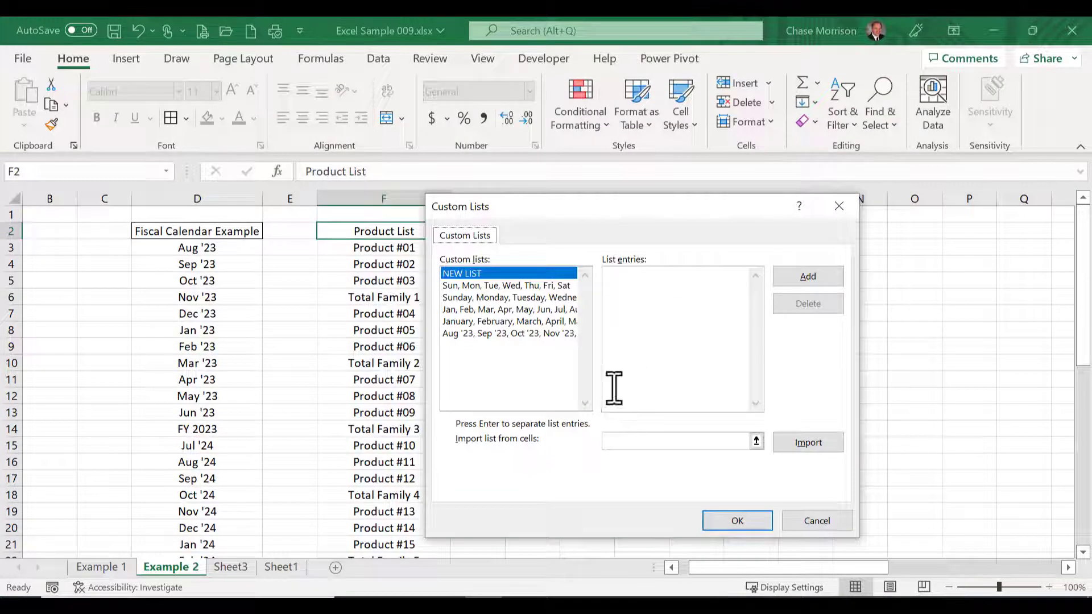
Import the product list cells $F$2:$F$35 as a new custom list and accept the Excel options.
click(665, 442)
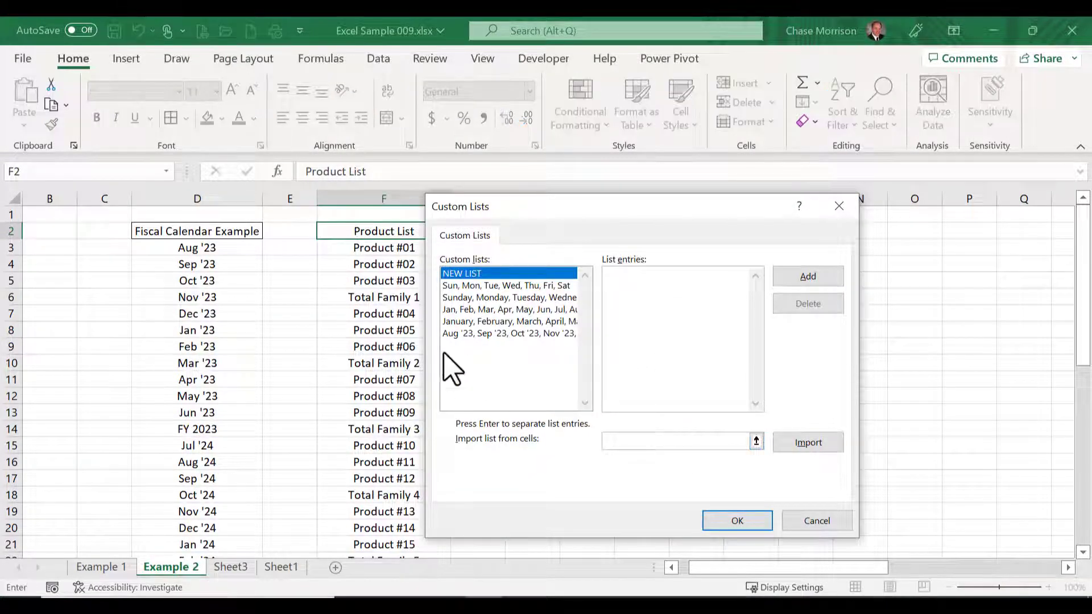
drag(376, 230, 413, 527)
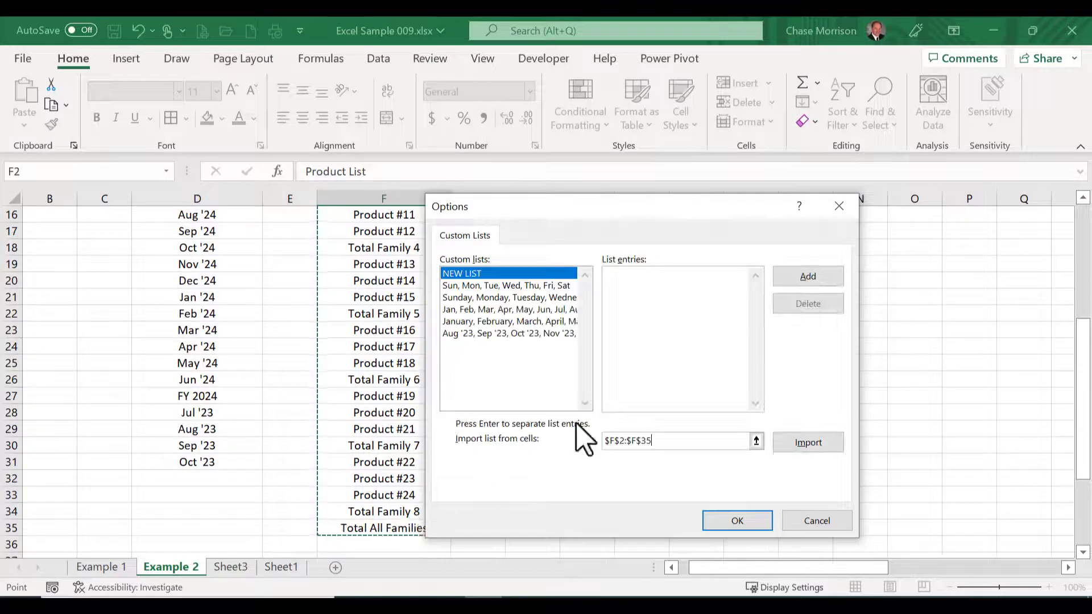
click(805, 441)
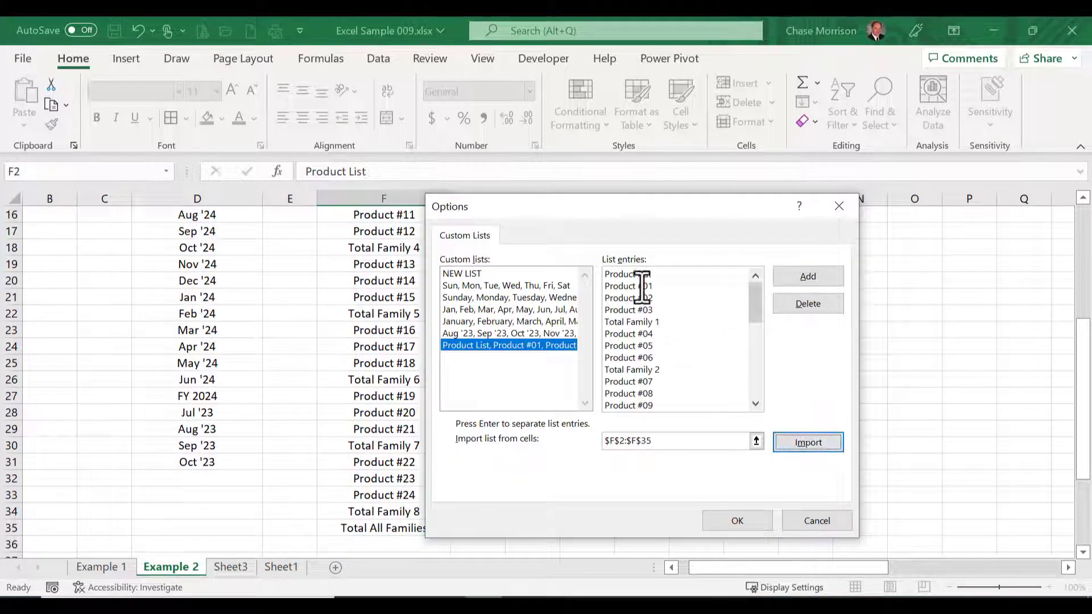
click(737, 521)
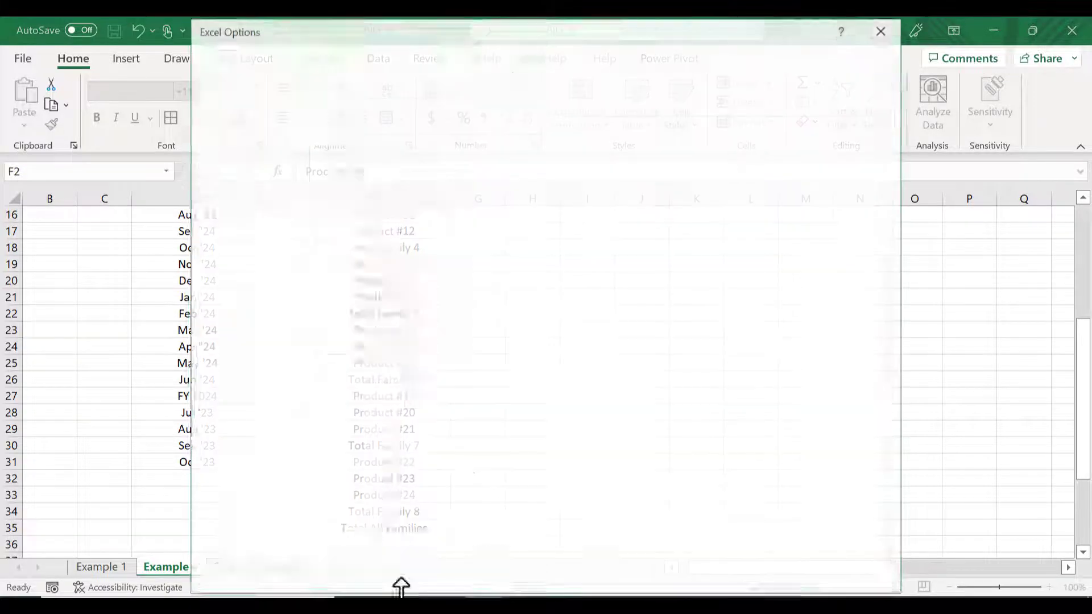
click(792, 580)
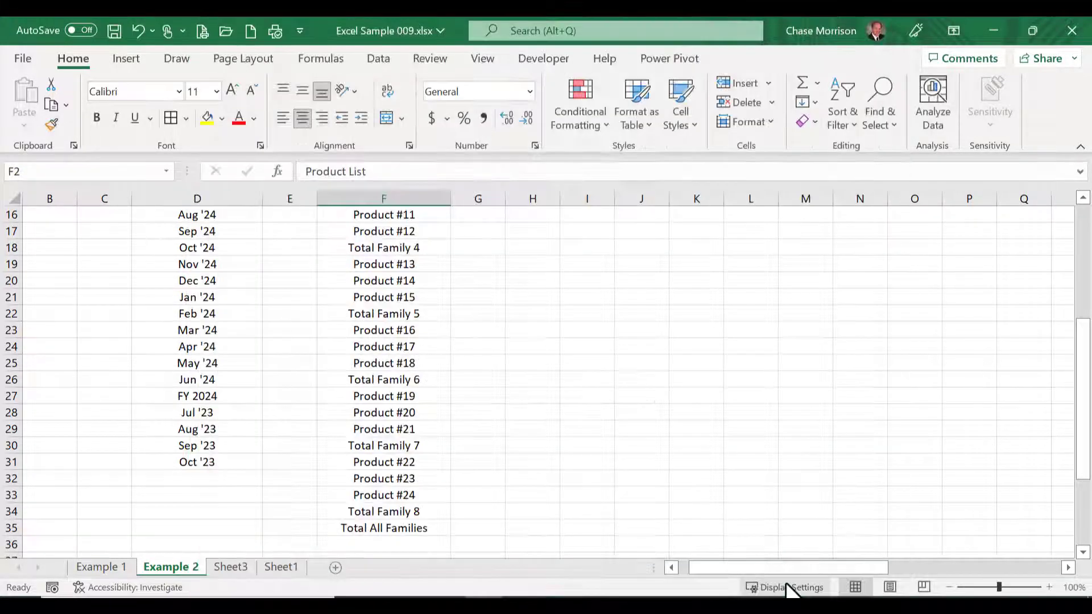
Add a new worksheet directly after the Example 2 sheet and enter Product List in cell C4.
click(268, 569)
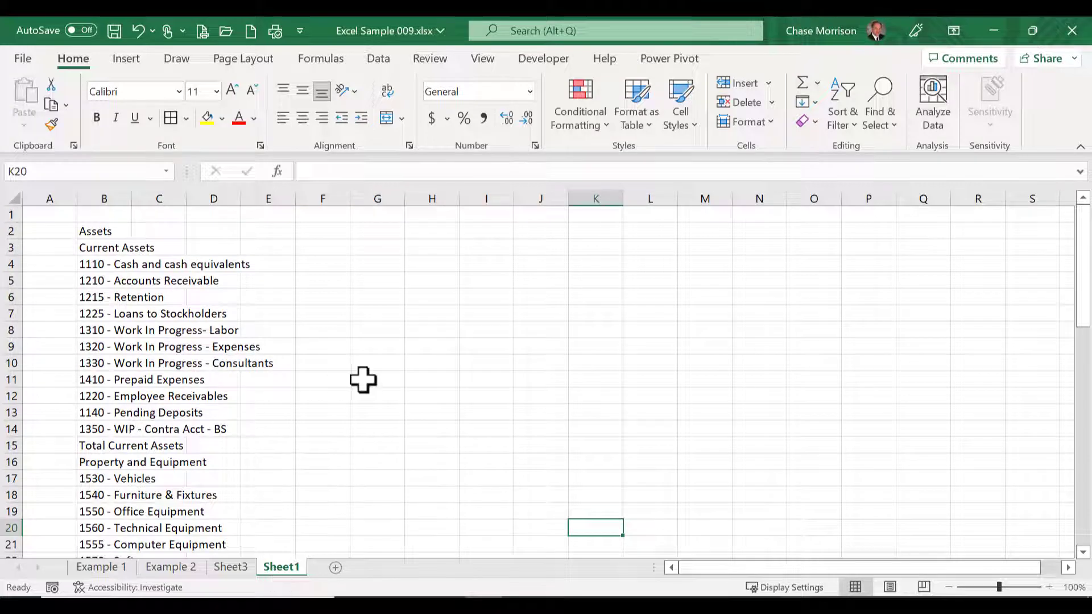
click(242, 573)
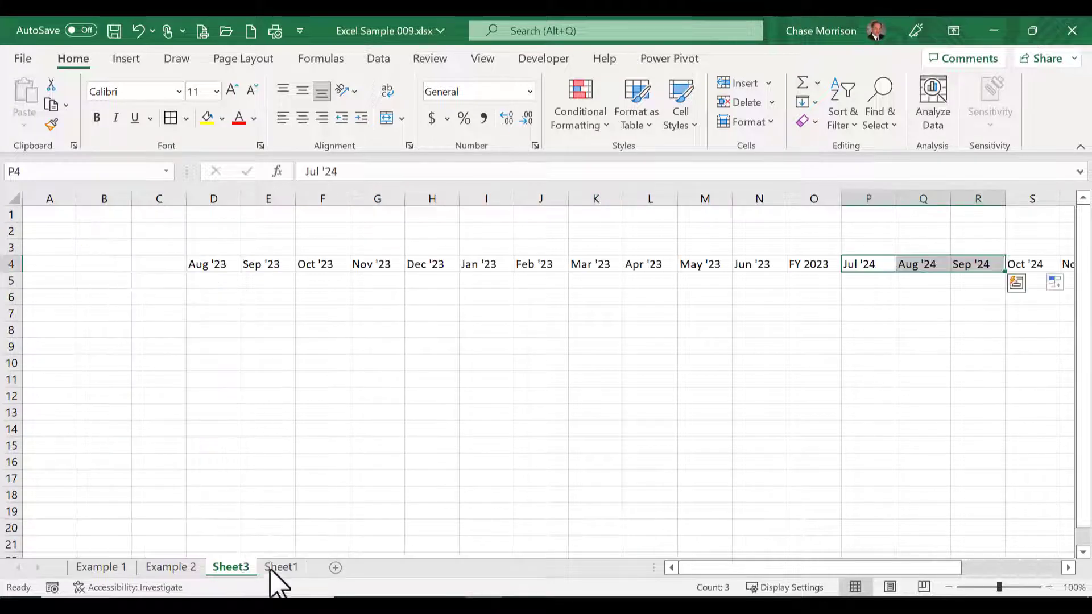
click(183, 568)
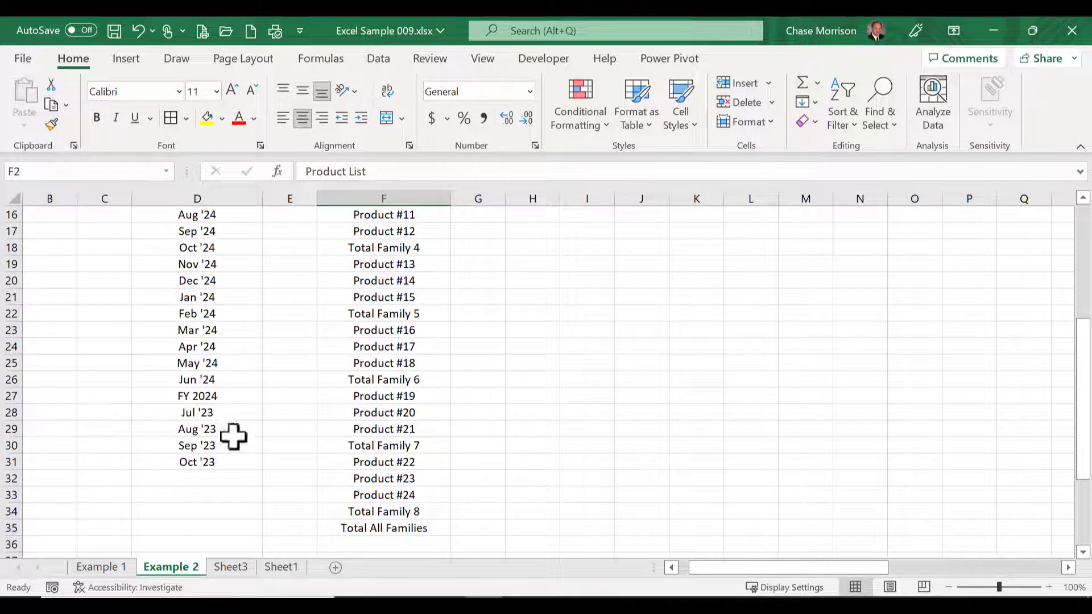
click(334, 567)
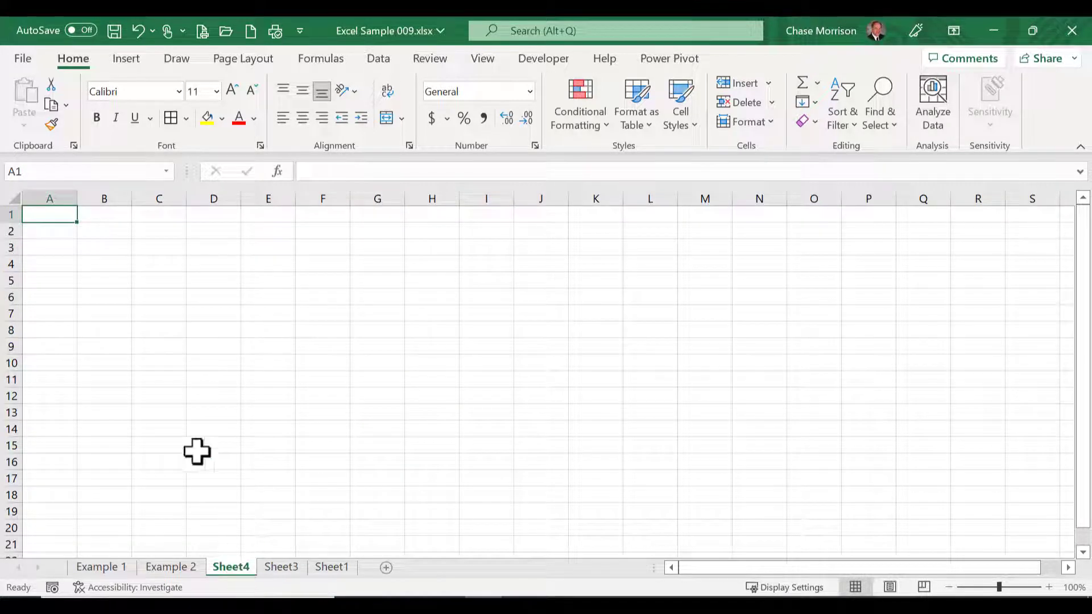
click(168, 264)
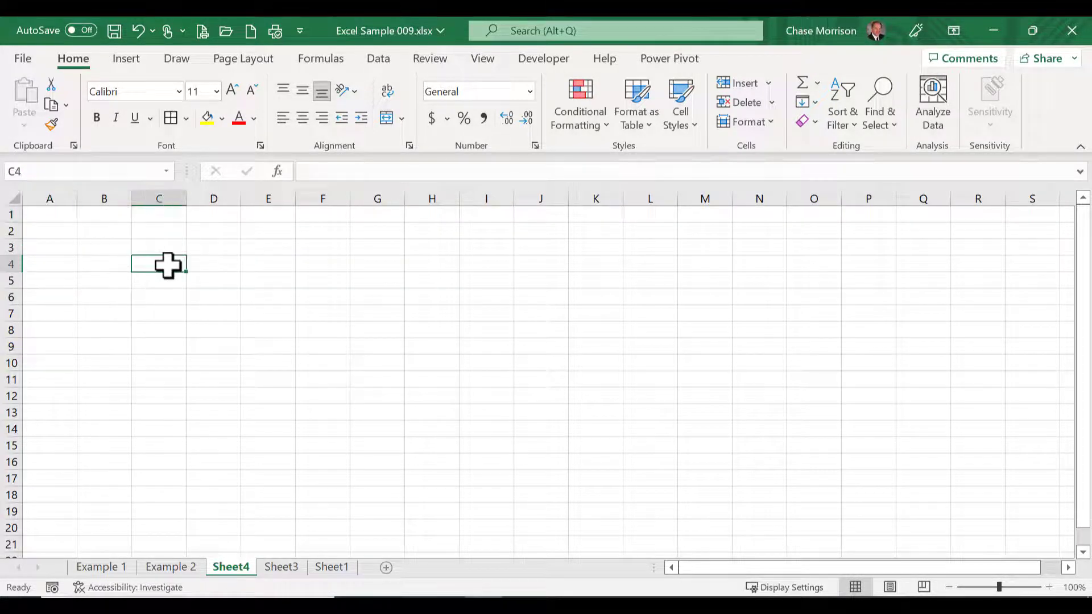
text(Produ)
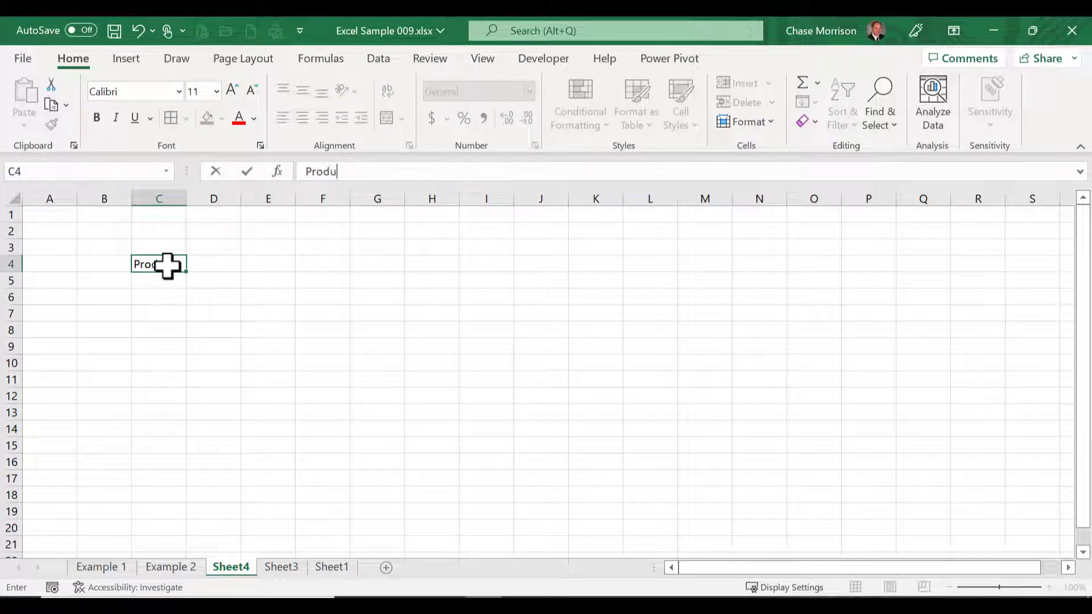
text(ct List)
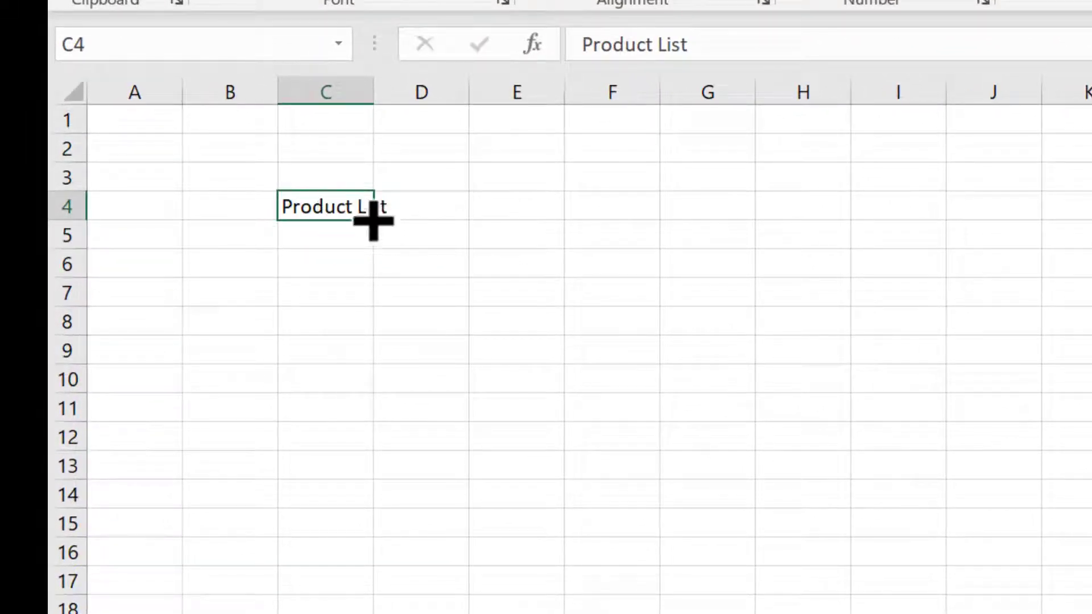
Fill the product list series from C4 down to C105 and widen column C to fit the entries.
drag(373, 221, 360, 605)
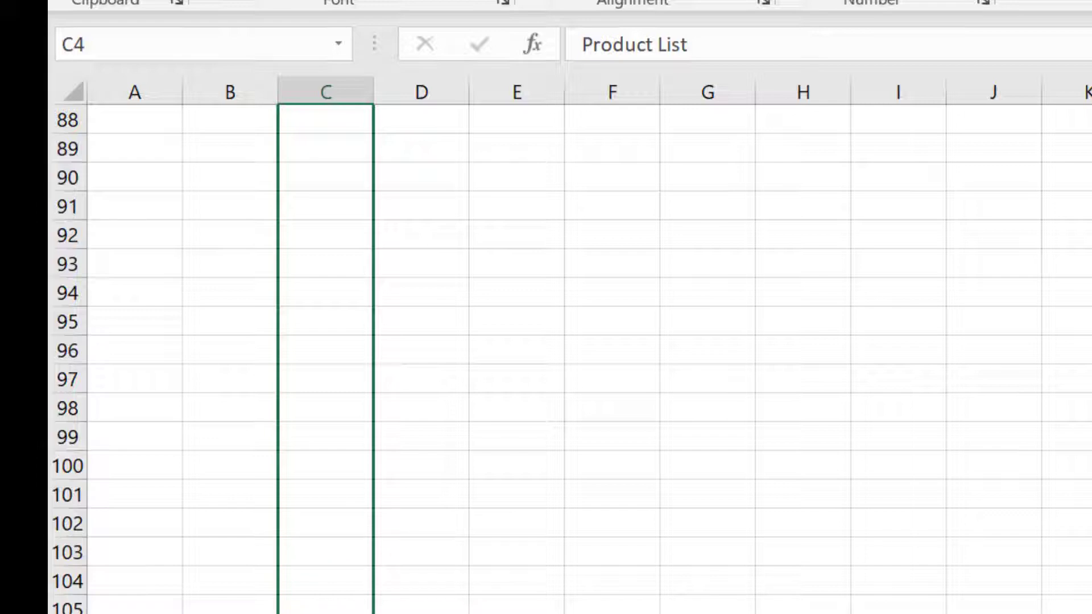
drag(347, 610, 347, 611)
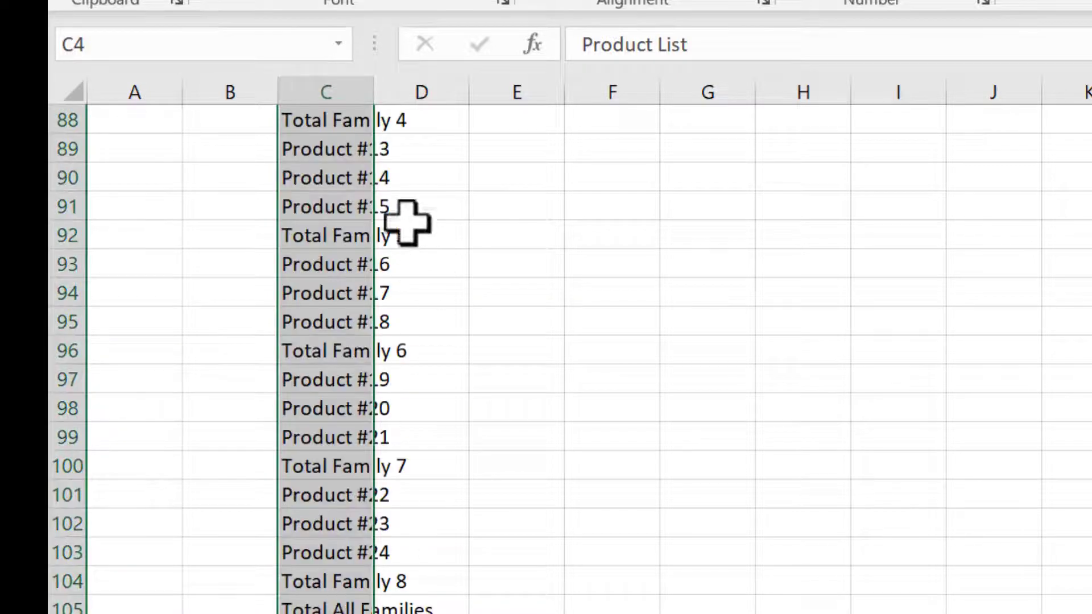
drag(372, 93, 478, 131)
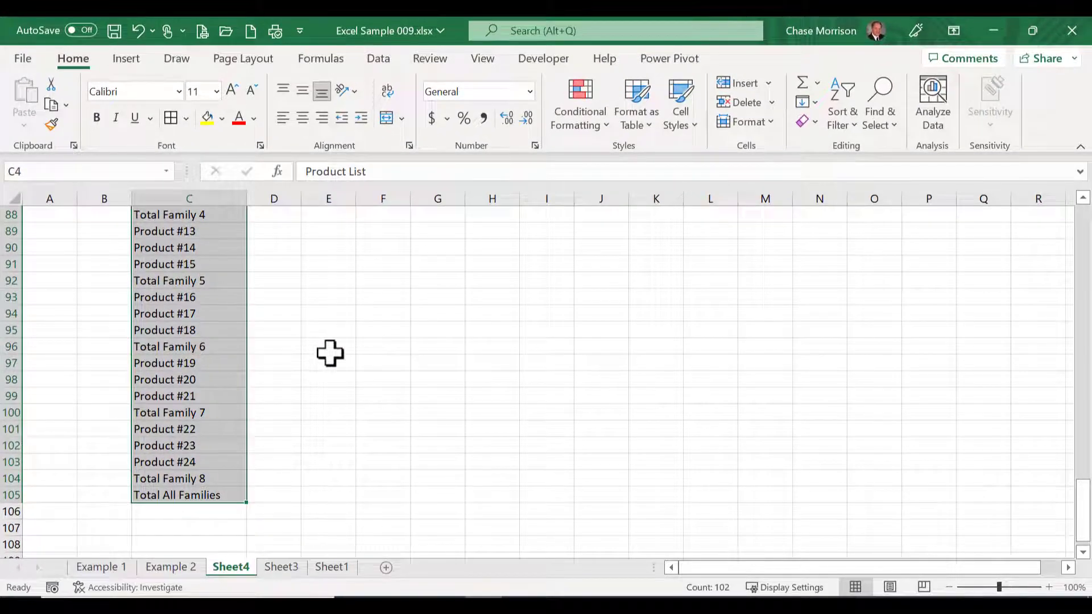
scroll(330, 353, up, 20)
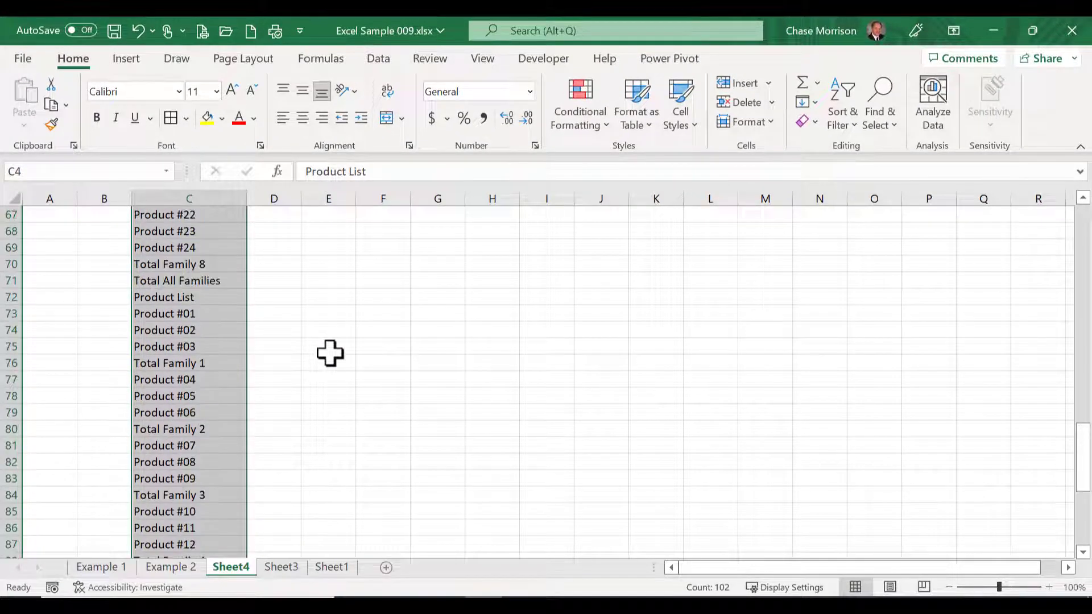
click(371, 375)
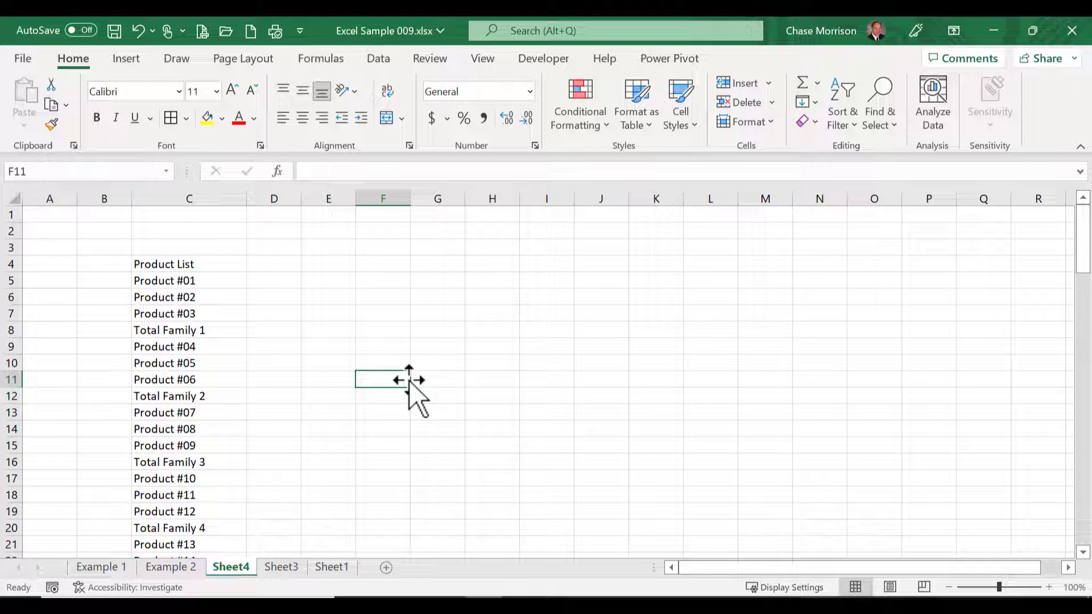
Examine the balance sheet account list in column B of Sheet1, covering its asset and liability accounts.
click(281, 567)
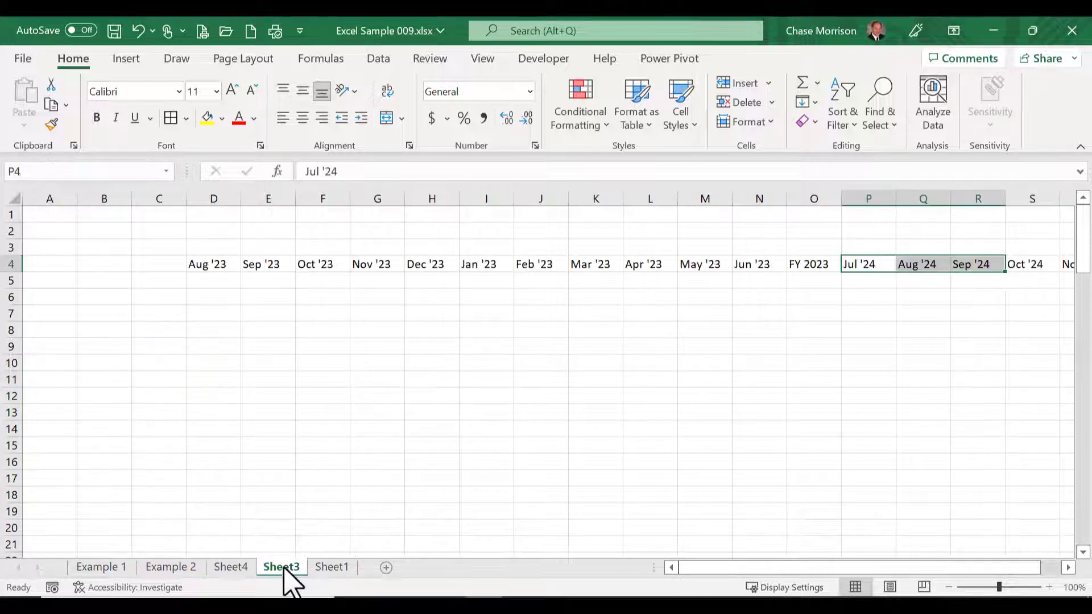
click(324, 555)
click(326, 571)
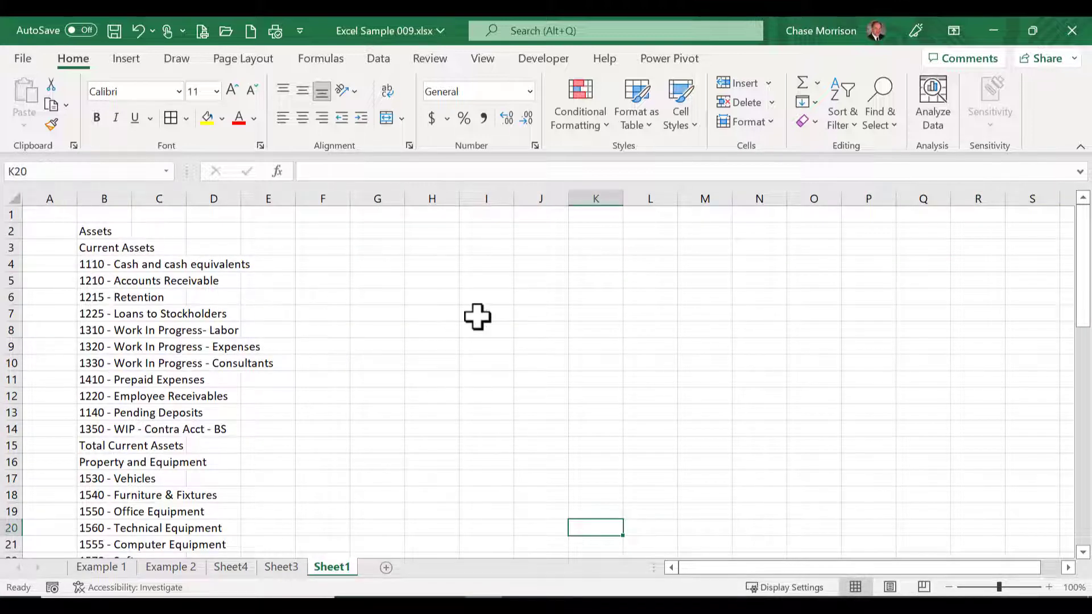
scroll(476, 319, down, 12)
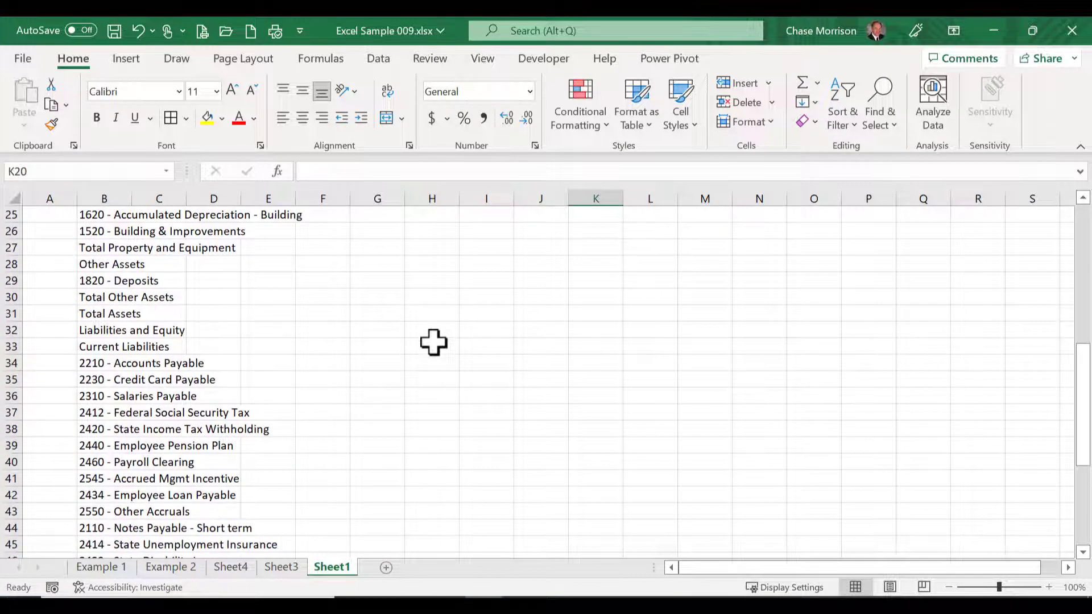
scroll(433, 342, down, 2)
scroll(435, 338, up, 14)
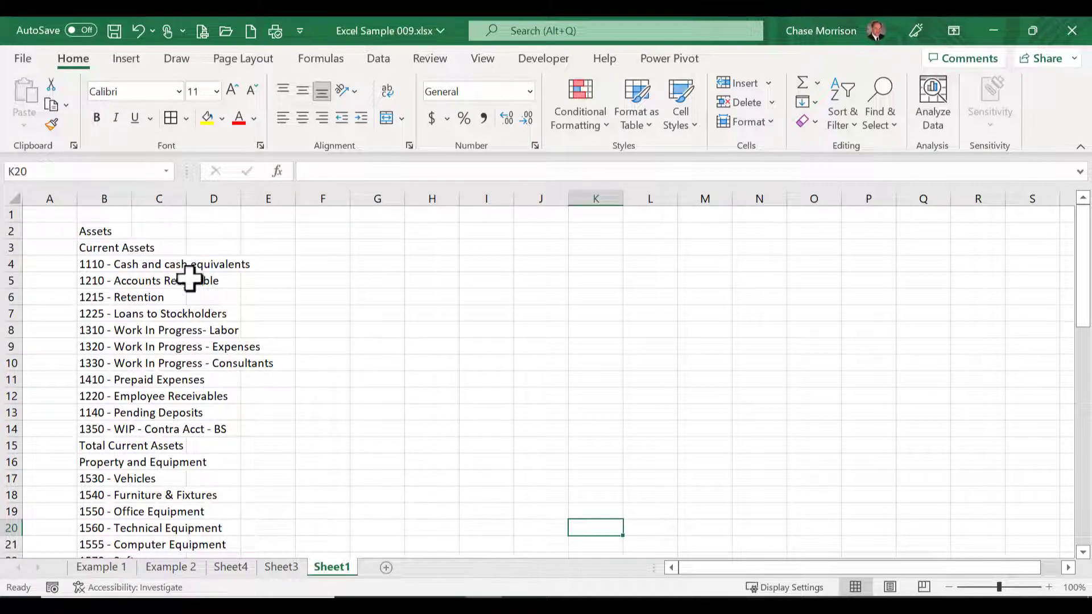
Open the custom lists editor from the advanced Excel options.
click(24, 59)
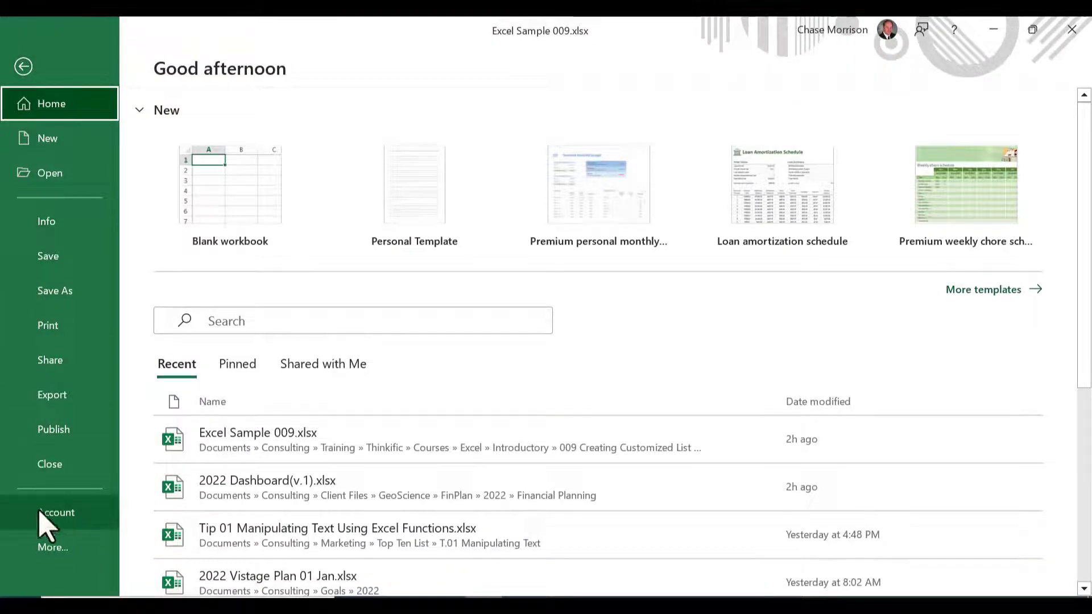
click(45, 549)
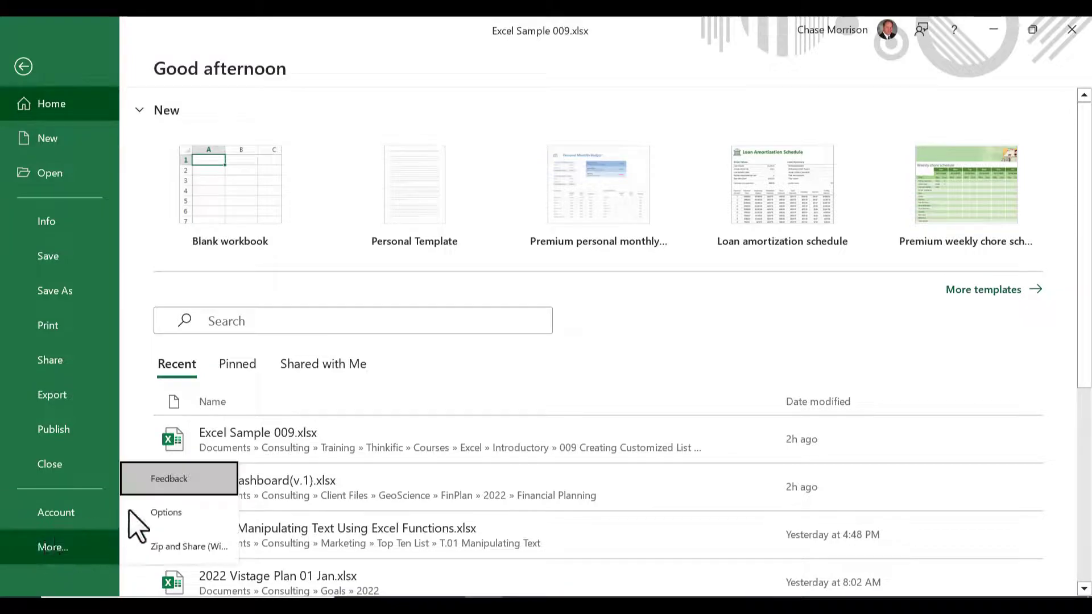
key(Escape)
key(Escape)
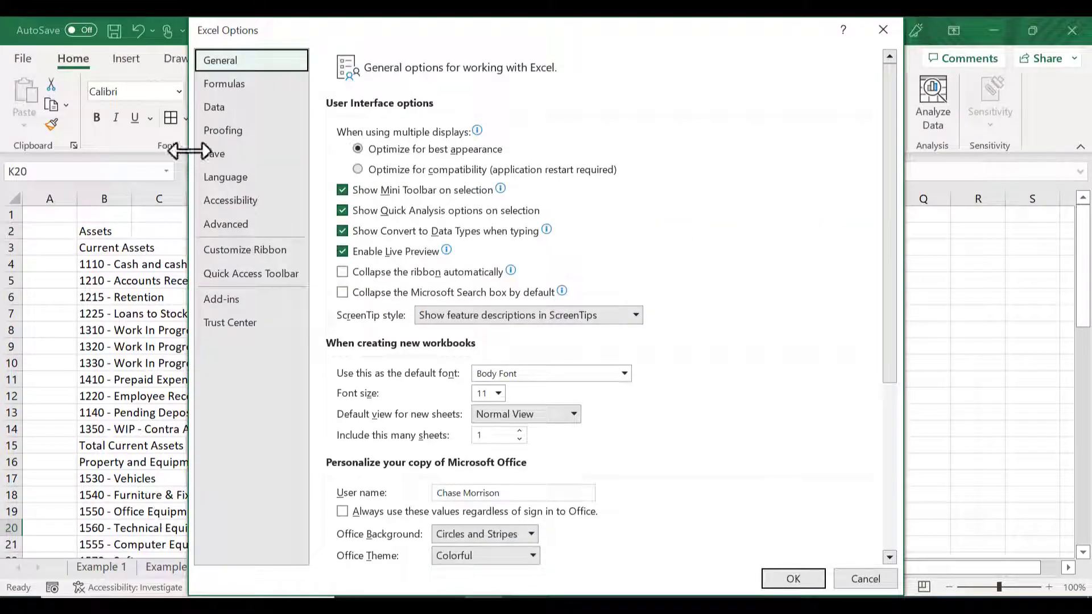
click(241, 227)
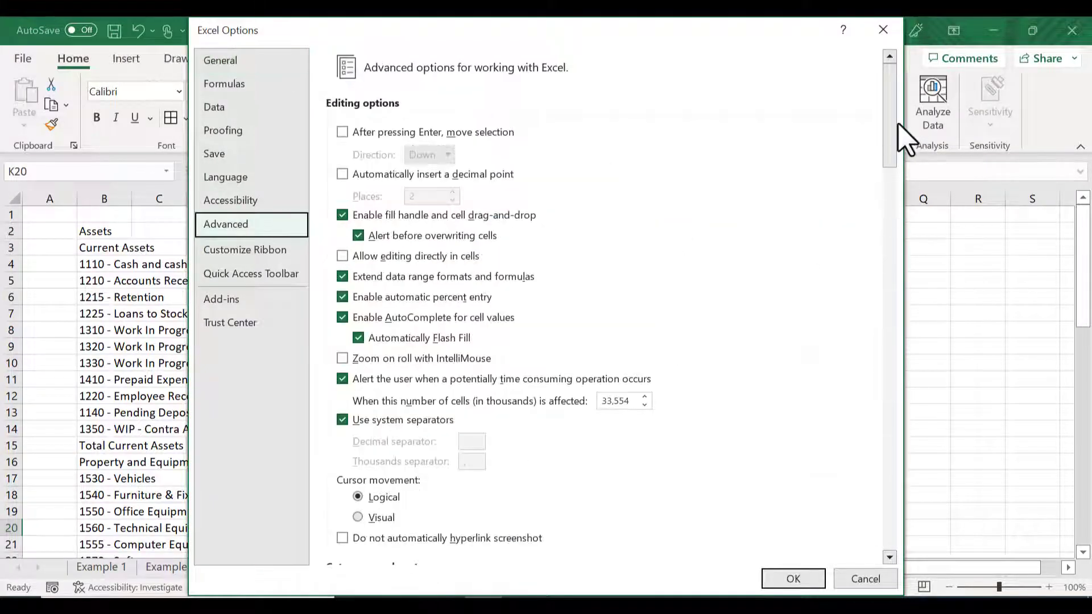
drag(892, 147, 919, 565)
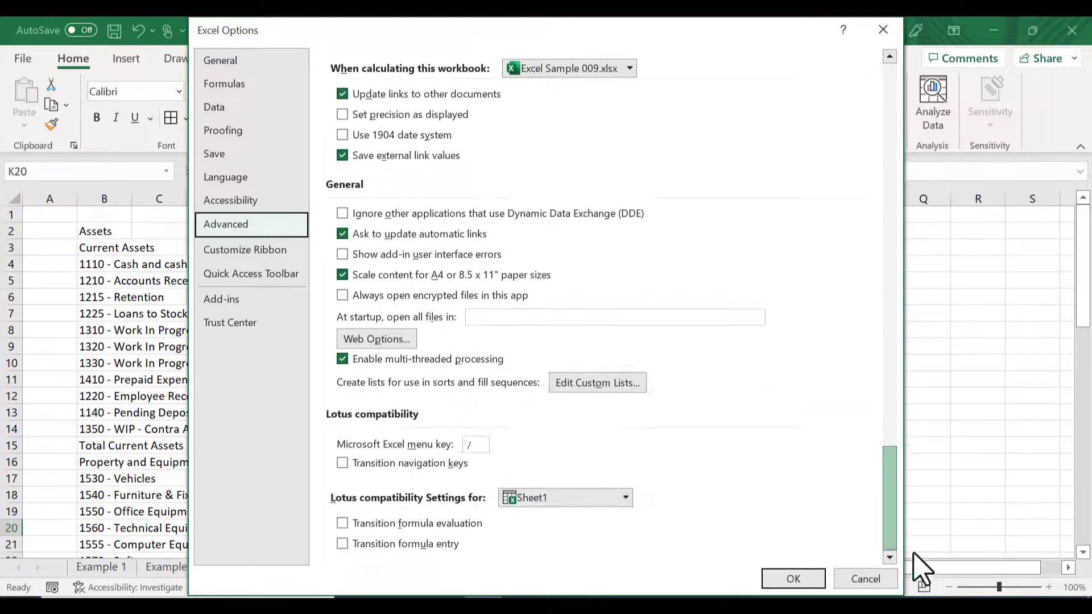
click(599, 386)
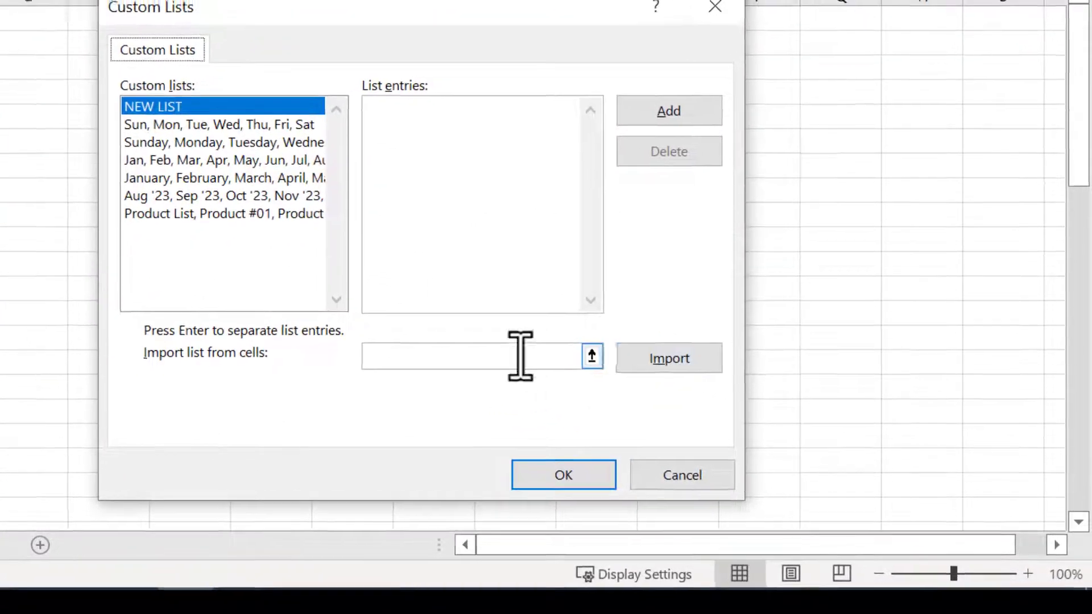
Import the balance sheet account cells $B$2:$B$59 of Sheet1 as a new custom list and accept the Excel options.
click(520, 357)
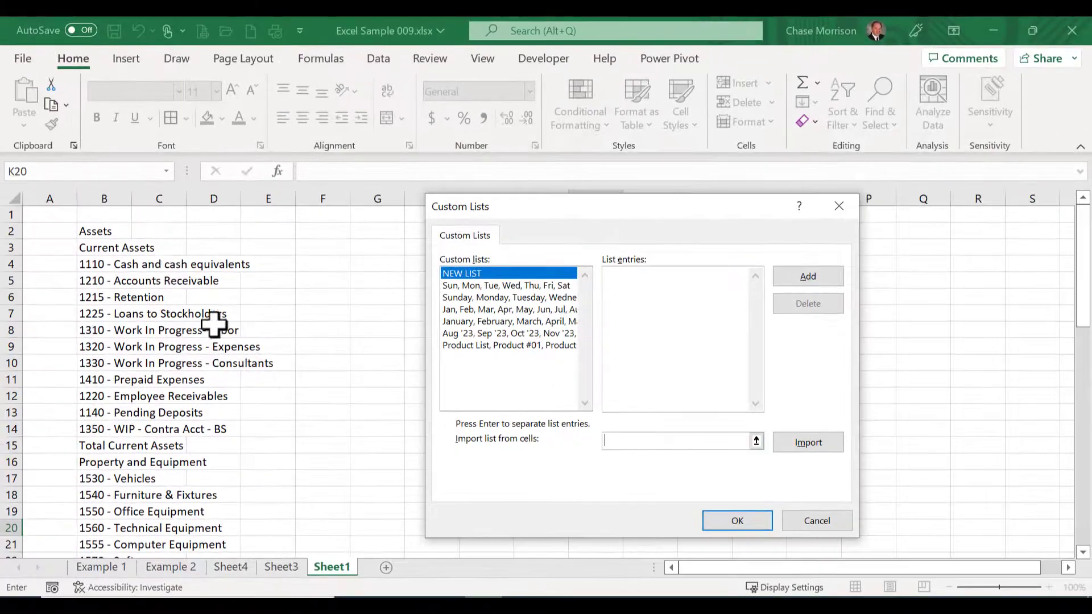
drag(85, 233, 122, 514)
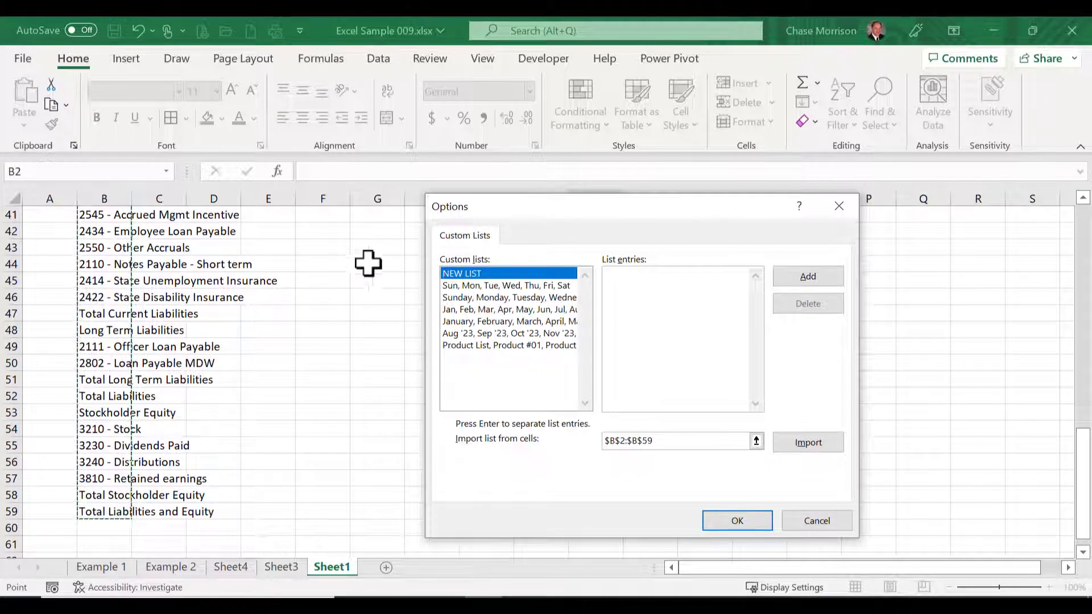
click(809, 443)
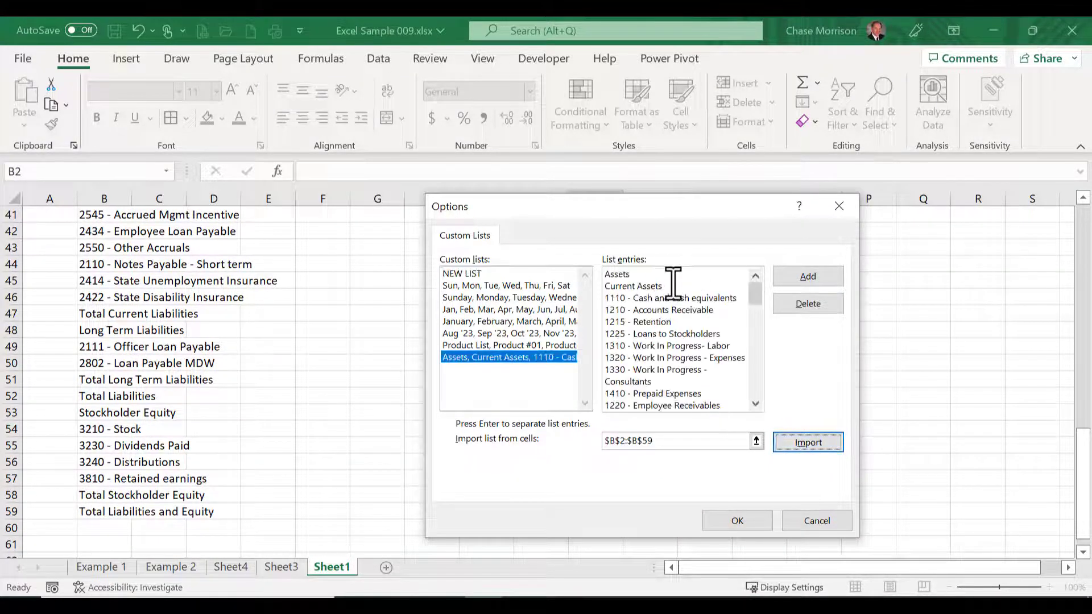
click(725, 521)
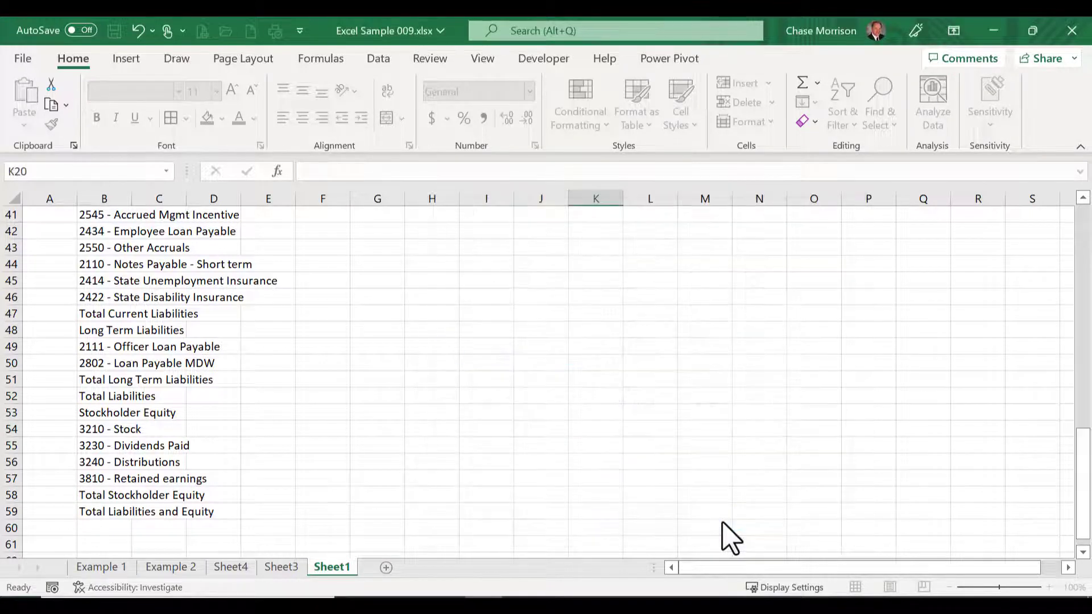
click(789, 578)
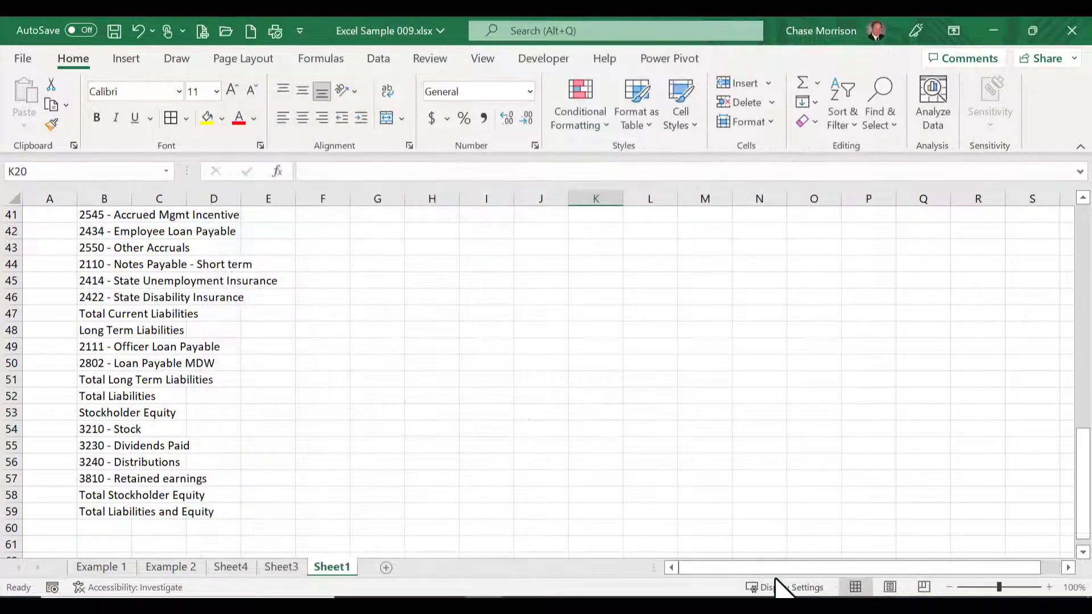
Add a new worksheet directly after Sheet1 and enter Assets in cell B3.
click(386, 567)
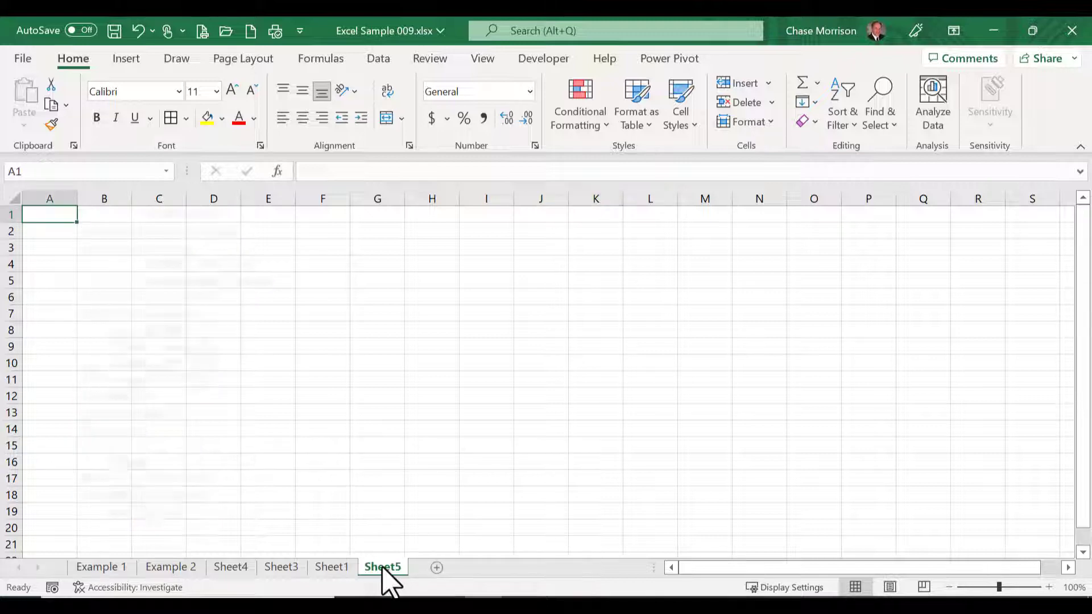
click(117, 247)
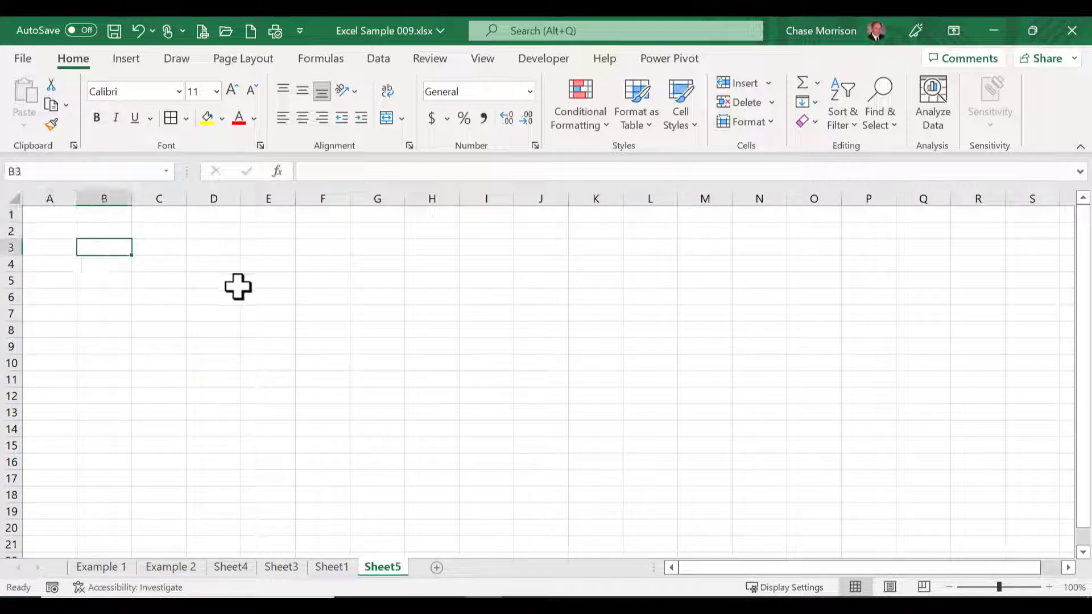
text(Asset)
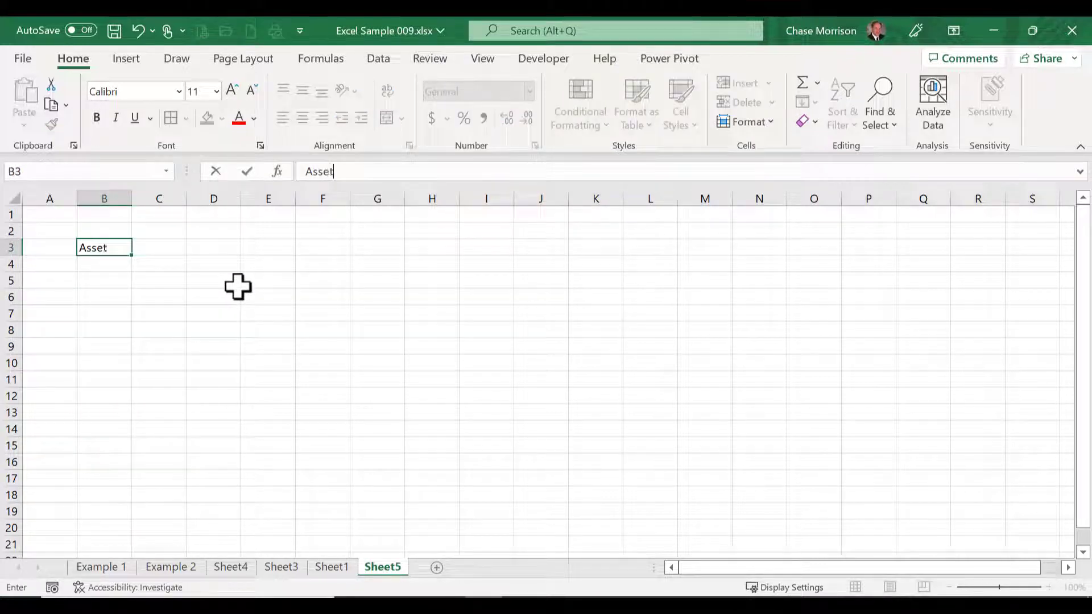
text(s)
key(ctrl+Return)
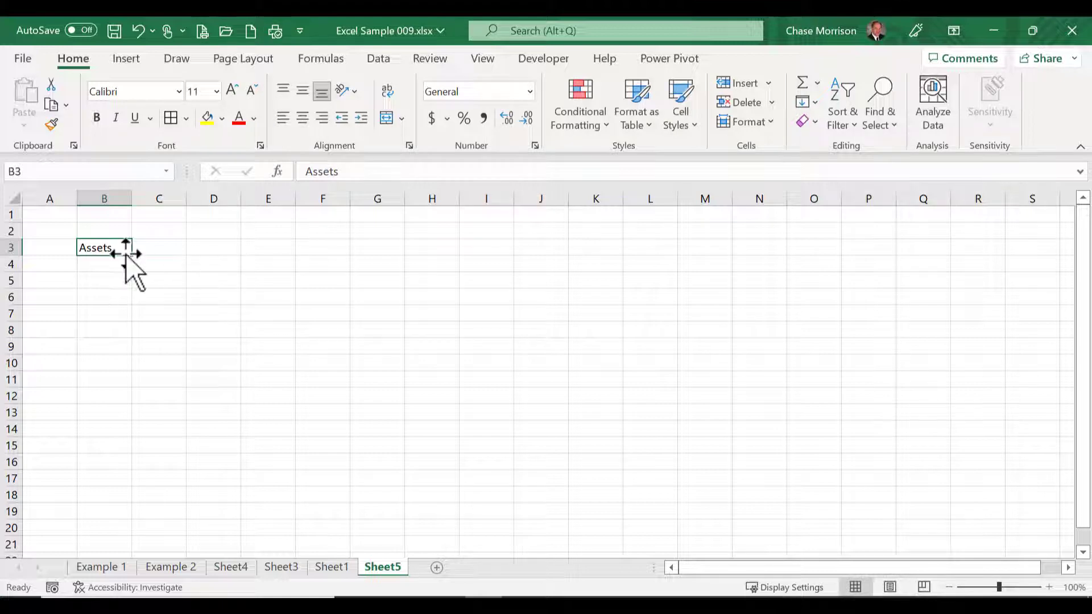
Fill the balance sheet account series from B3 down to B143 and check the filled accounts back up the column.
drag(137, 257, 114, 529)
scroll(473, 466, up, 20)
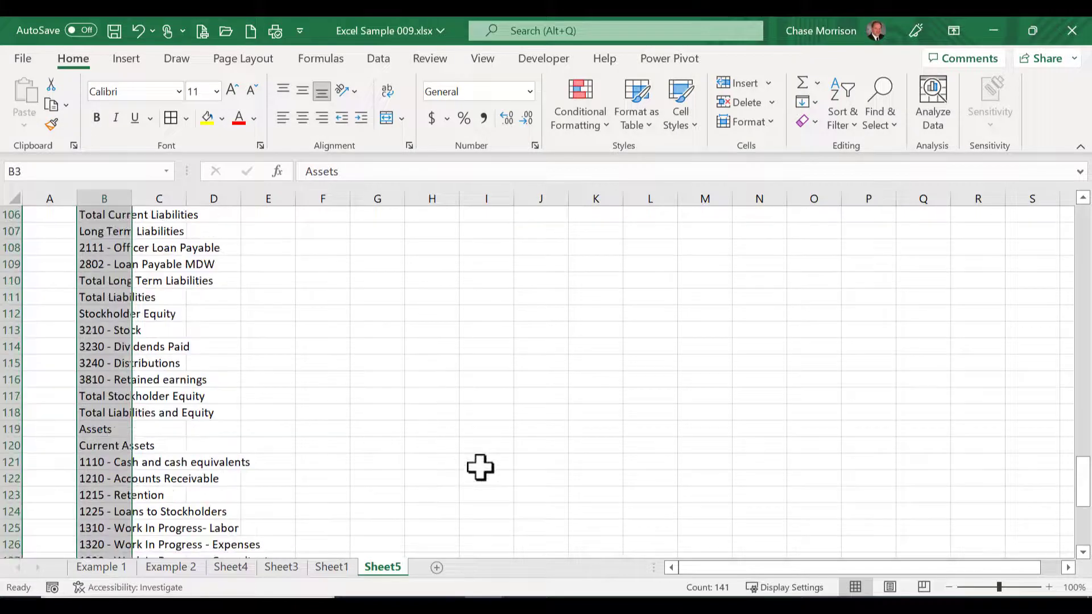
scroll(286, 420, up, 11)
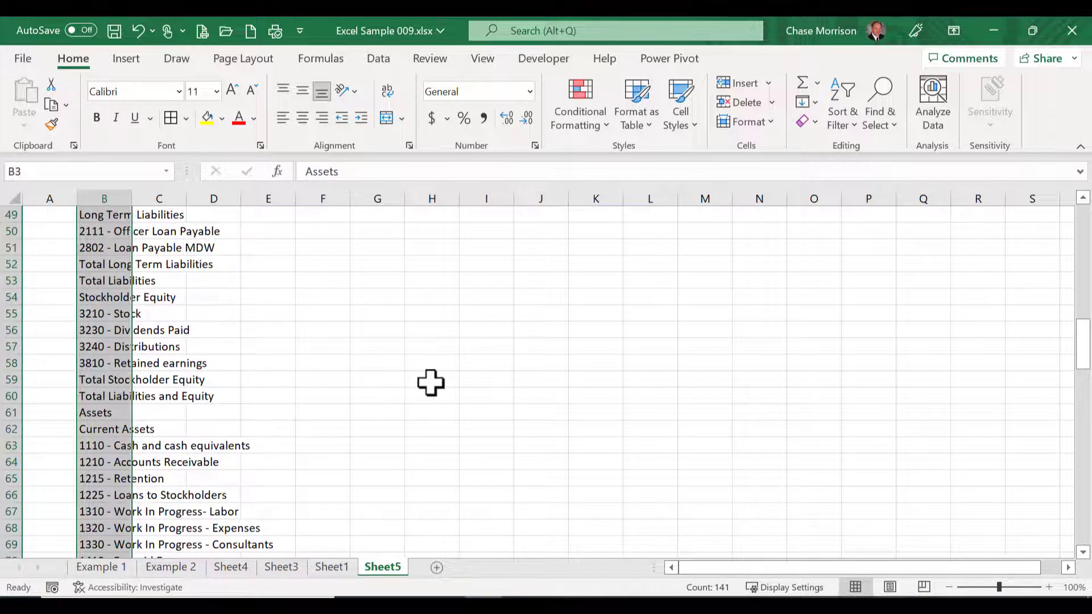
scroll(440, 389, up, 2)
click(310, 432)
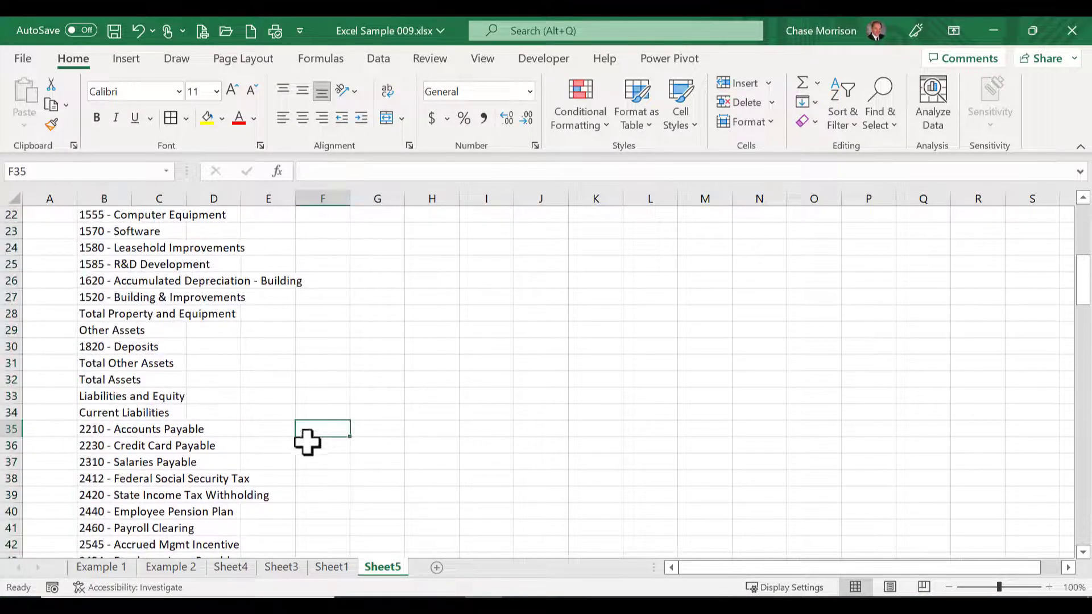
scroll(448, 502, up, 3)
scroll(448, 502, up, 1)
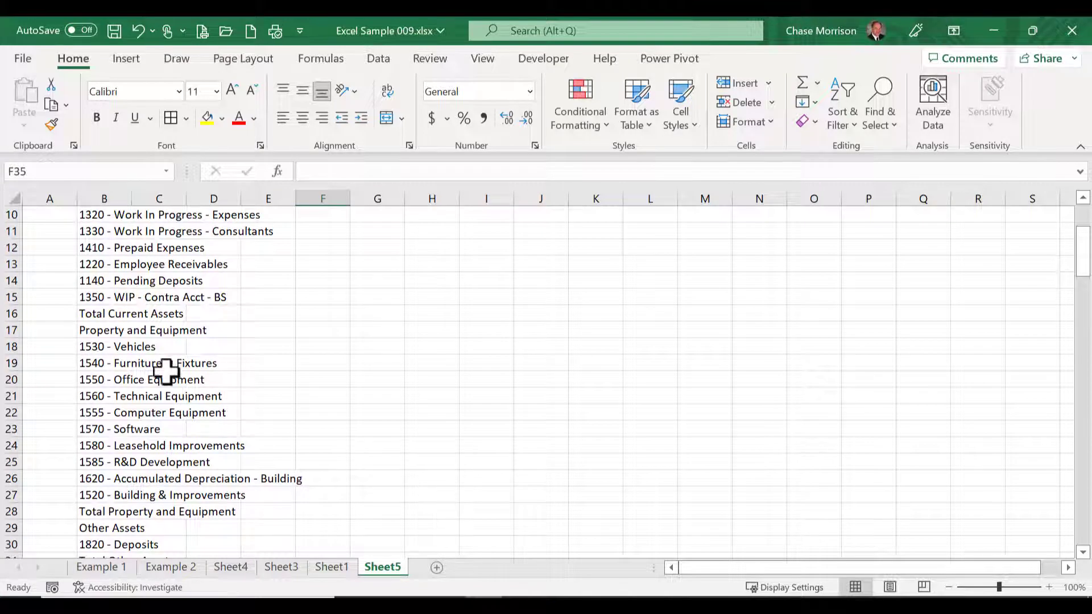
Enter Property and Equipment in cell I11 and fill the account series from it down to I24.
drag(95, 328, 86, 503)
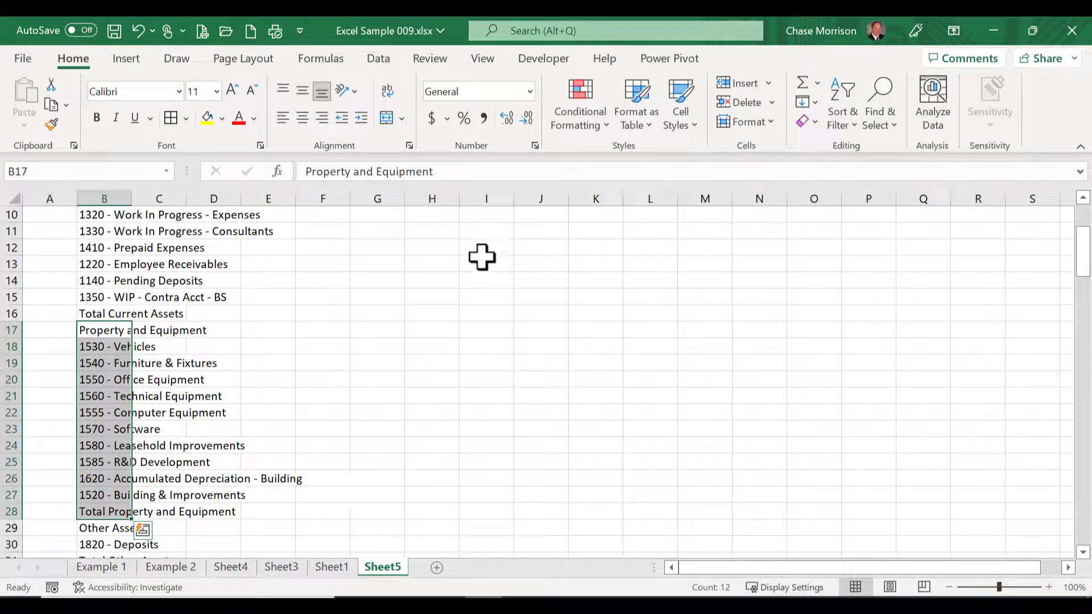
click(498, 230)
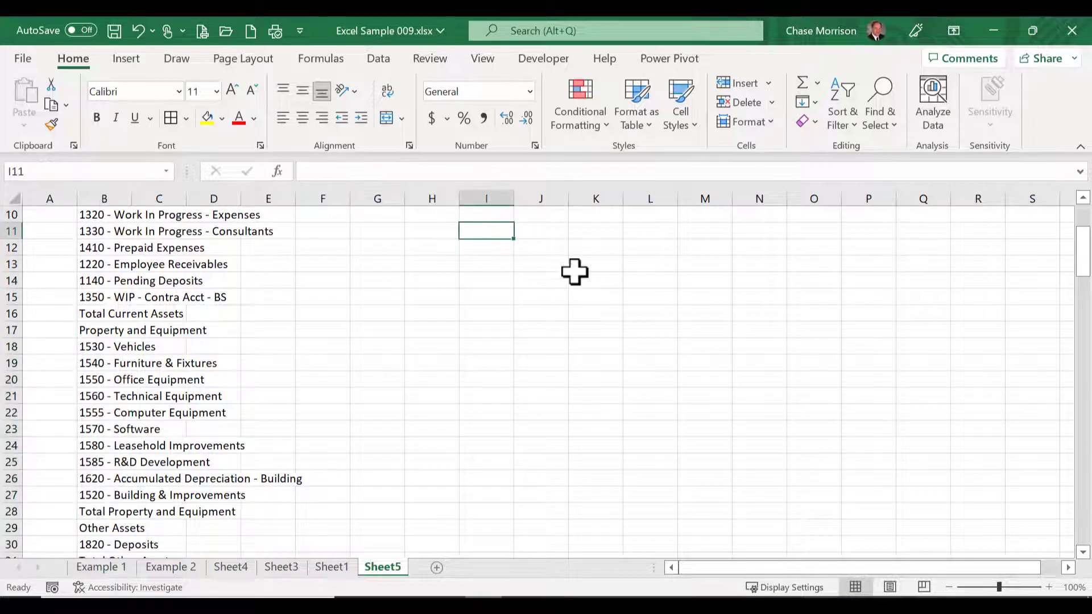
text(Property and Equip)
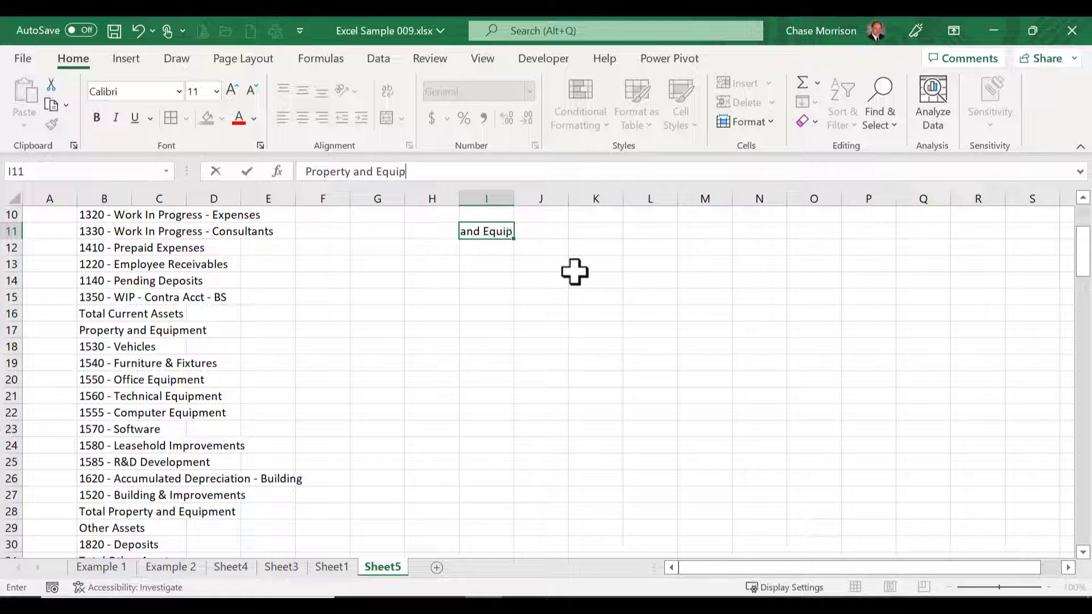
text(ment)
key(ctrl+Return)
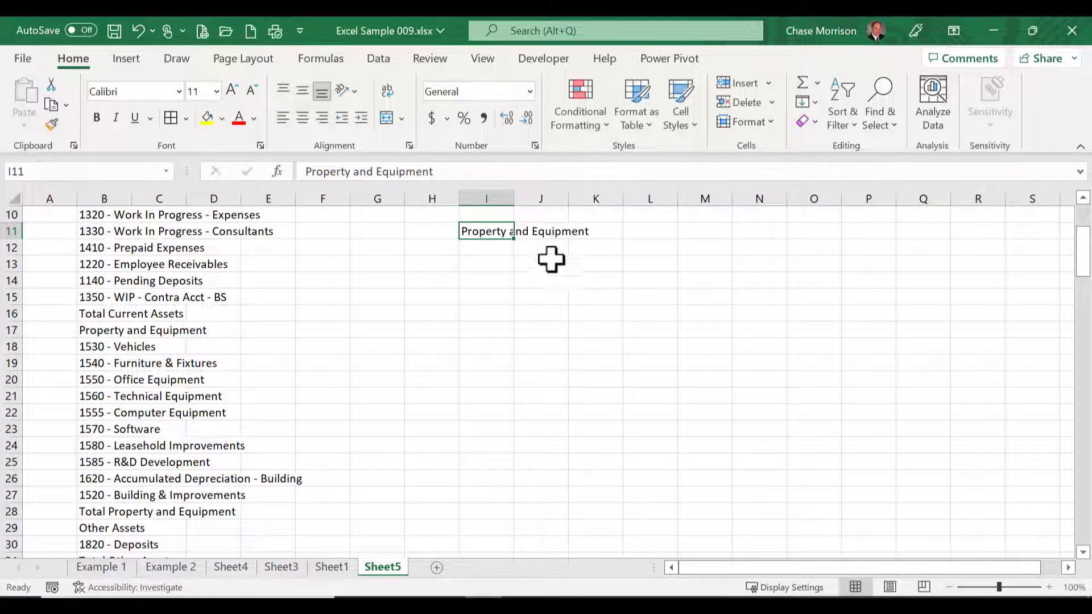
drag(517, 241, 514, 446)
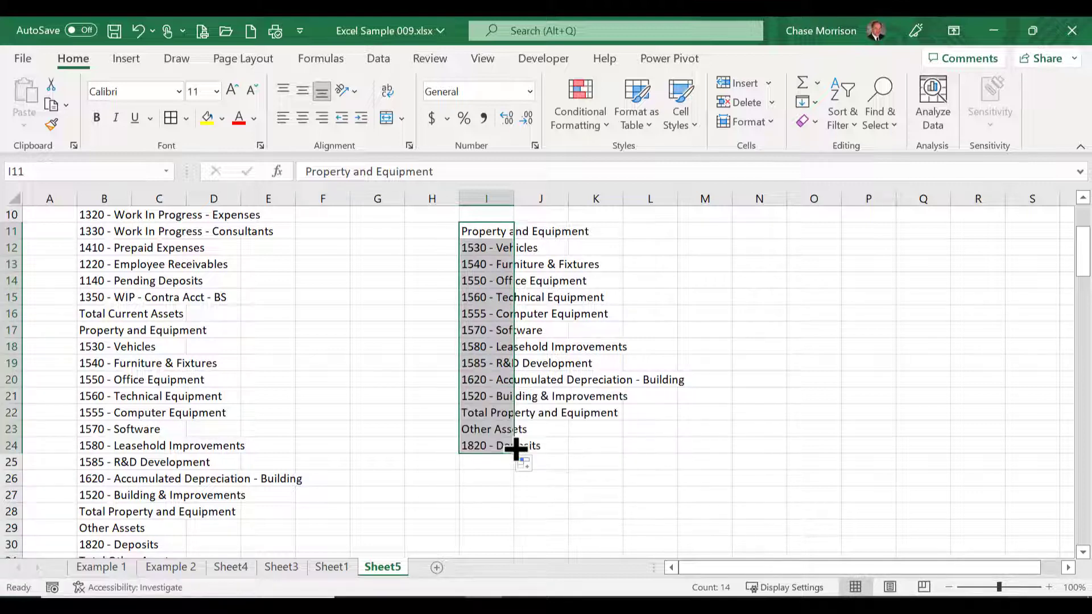
Clear the surplus entries Other Assets and 1820 - Deposits from cells I23:I24.
click(592, 449)
click(474, 428)
drag(474, 429, 495, 449)
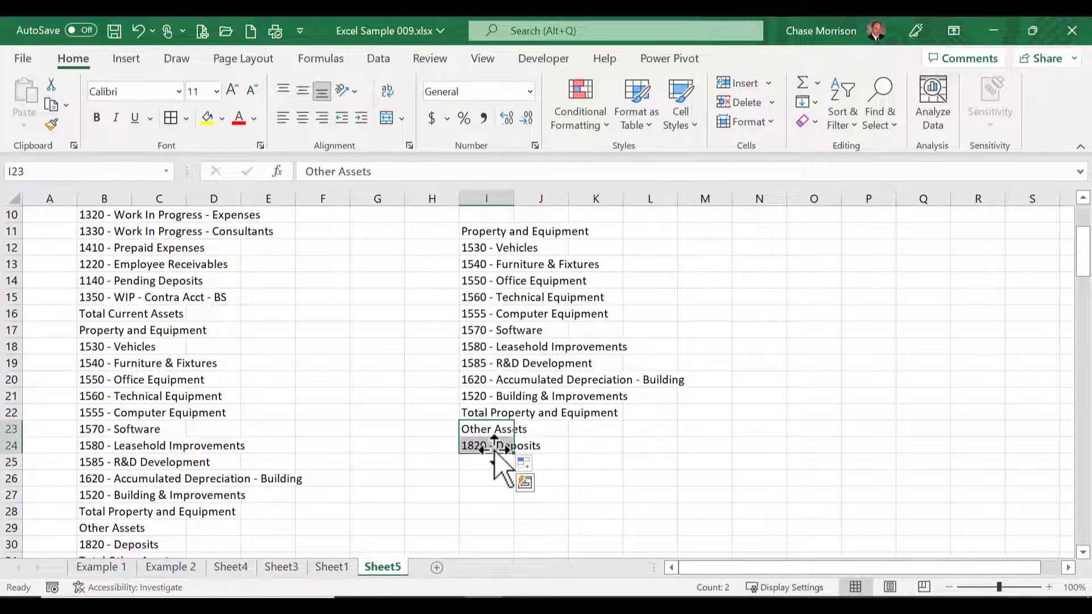
key(Delete)
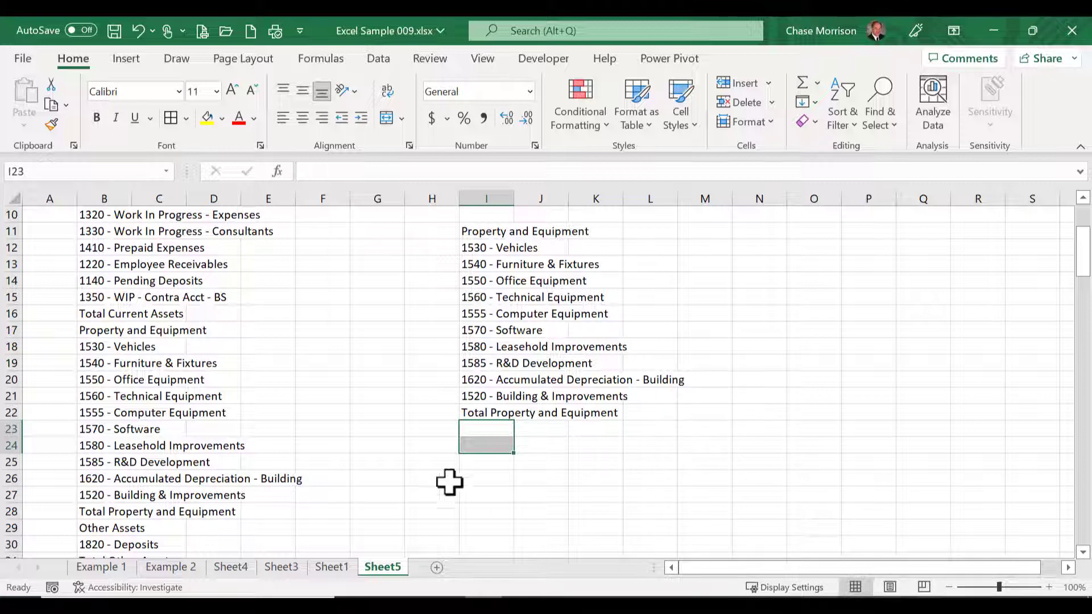
Reopen the custom lists editor from the General section of the advanced Excel options.
click(23, 59)
click(45, 547)
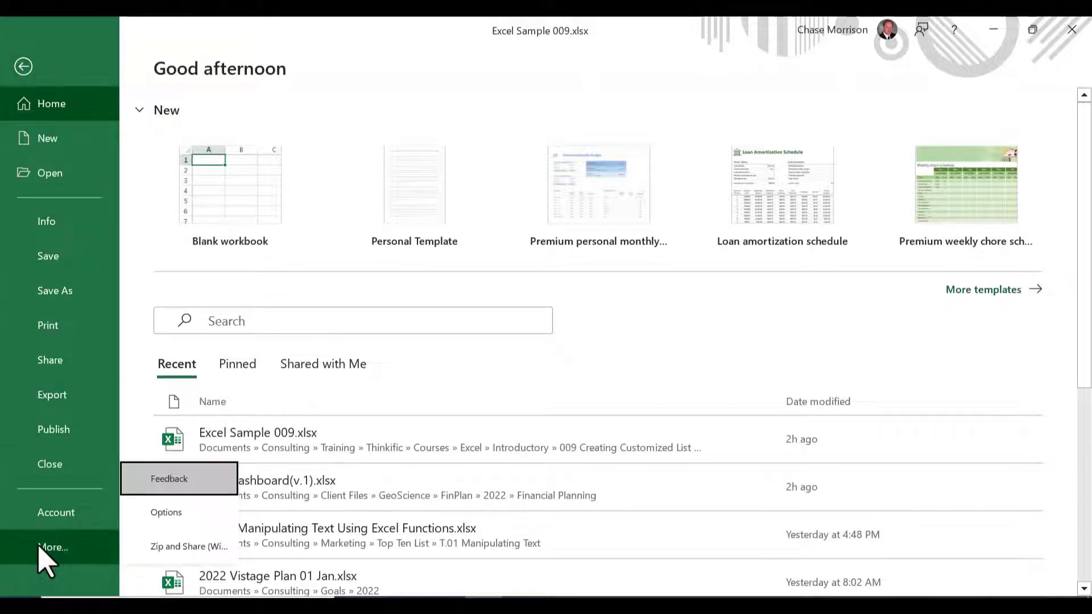
click(171, 514)
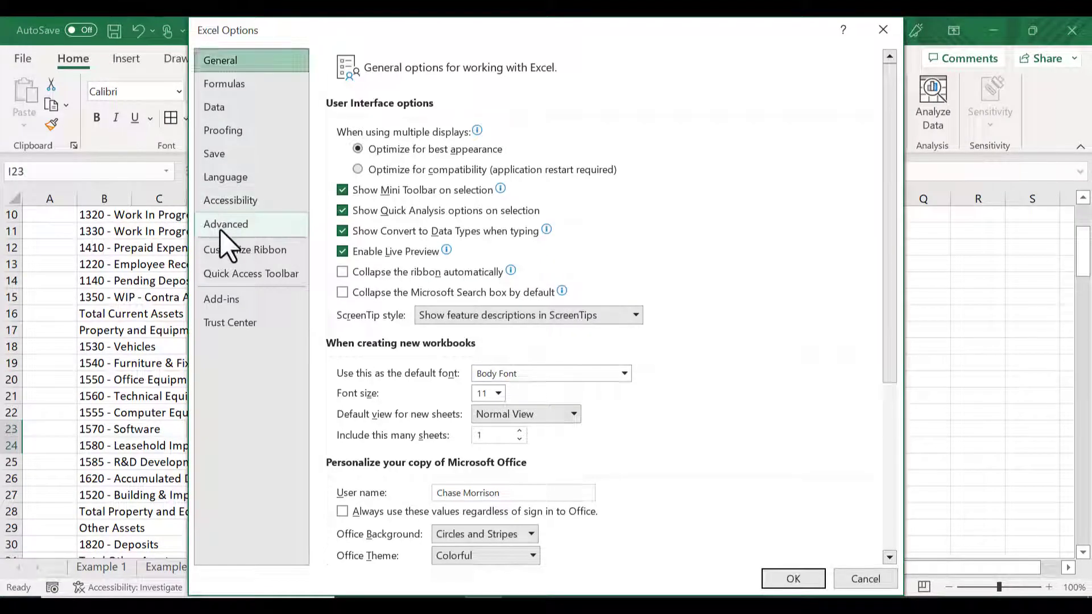
click(222, 227)
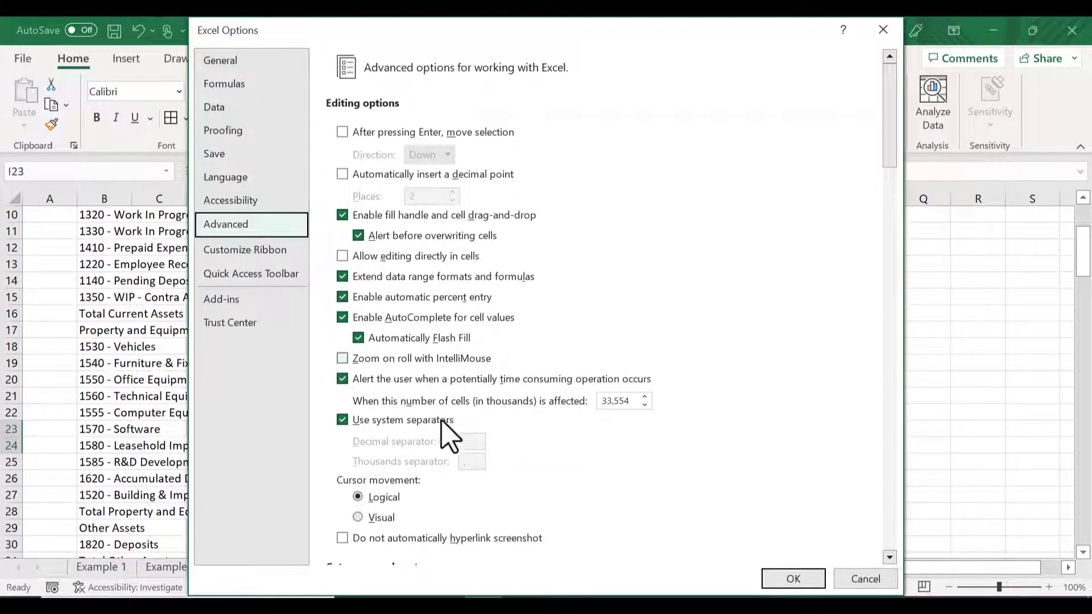
scroll(891, 161, down, 1)
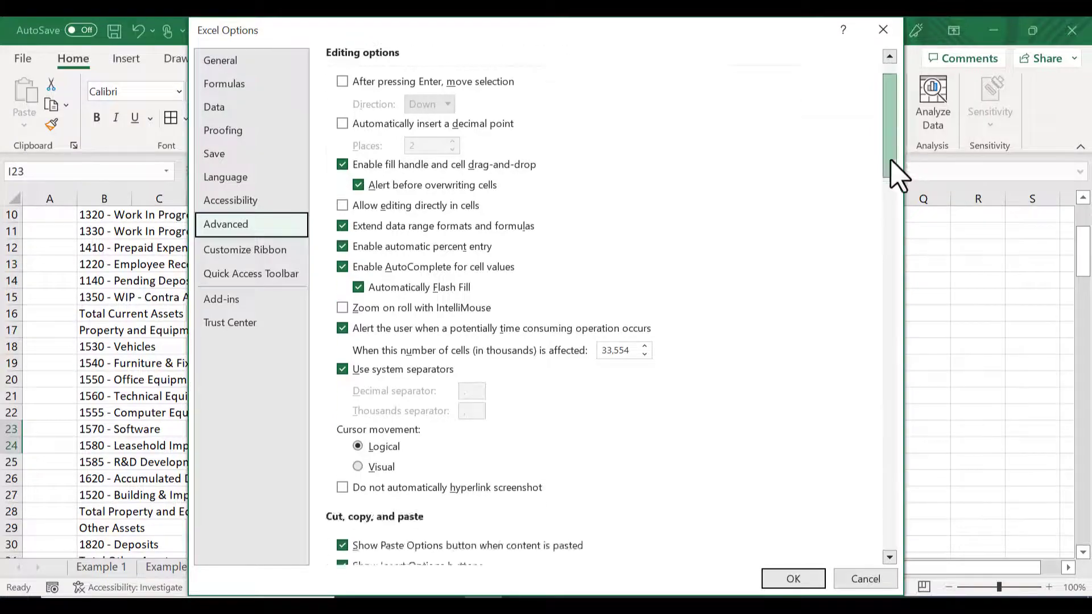
drag(897, 173, 927, 566)
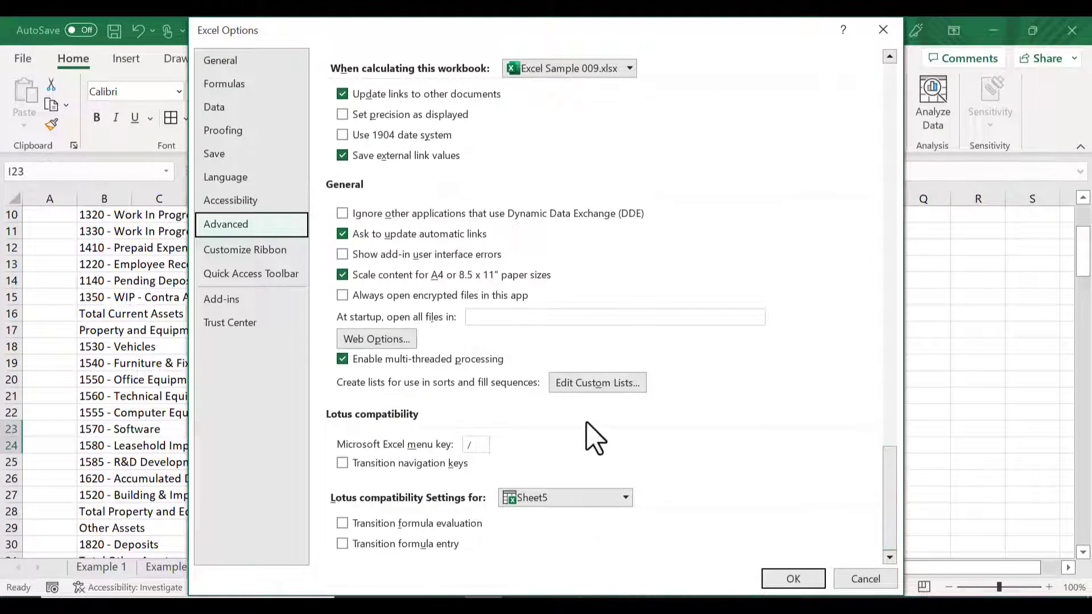
click(577, 384)
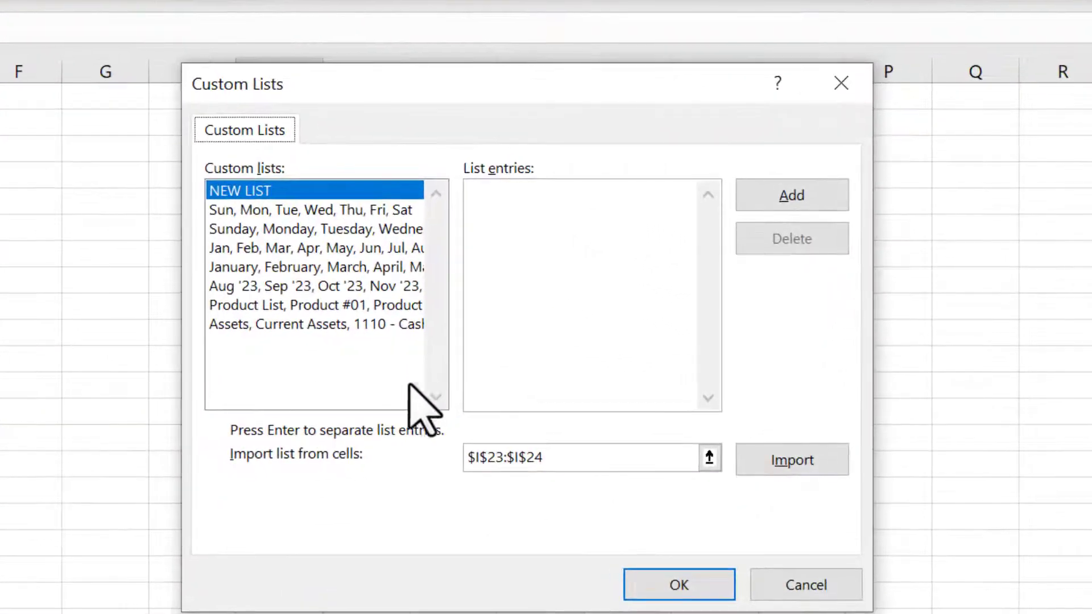
Permanently delete the custom list that begins with Assets, Current Assets, 1110 - Cash.
click(253, 325)
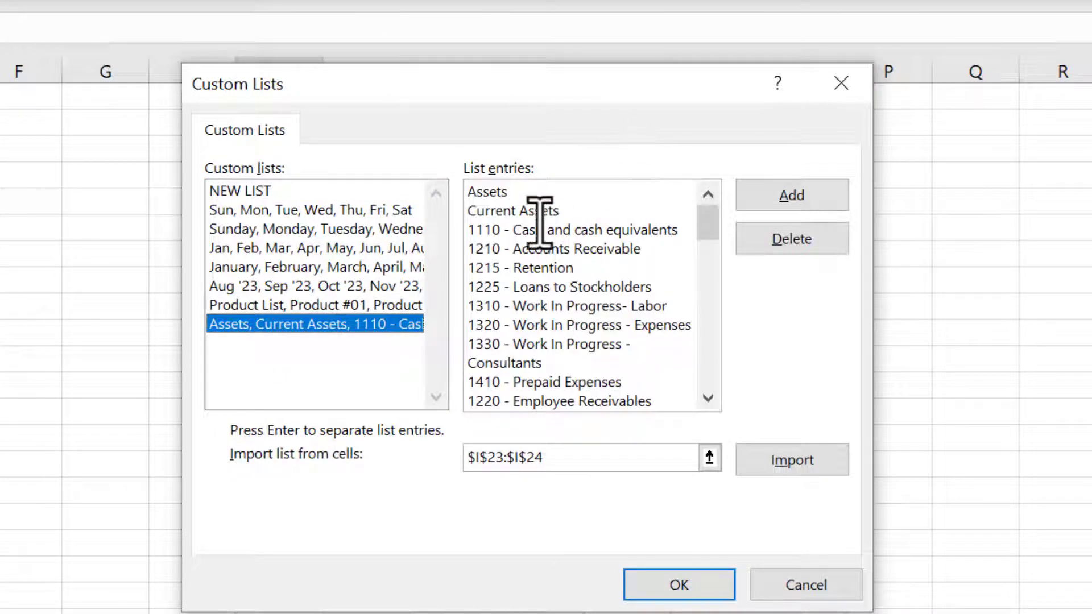
click(797, 234)
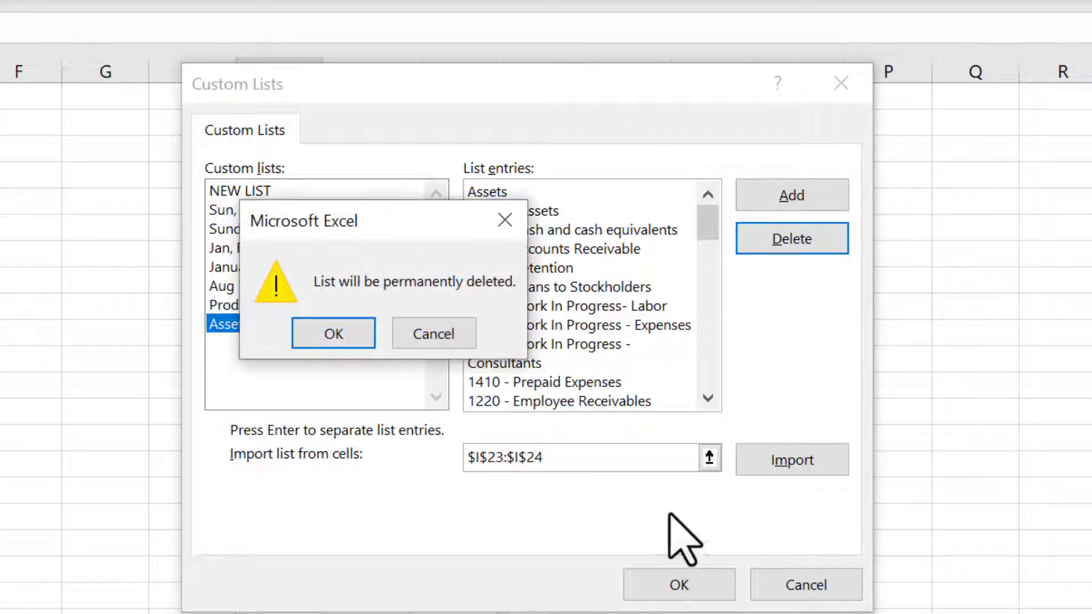
click(340, 331)
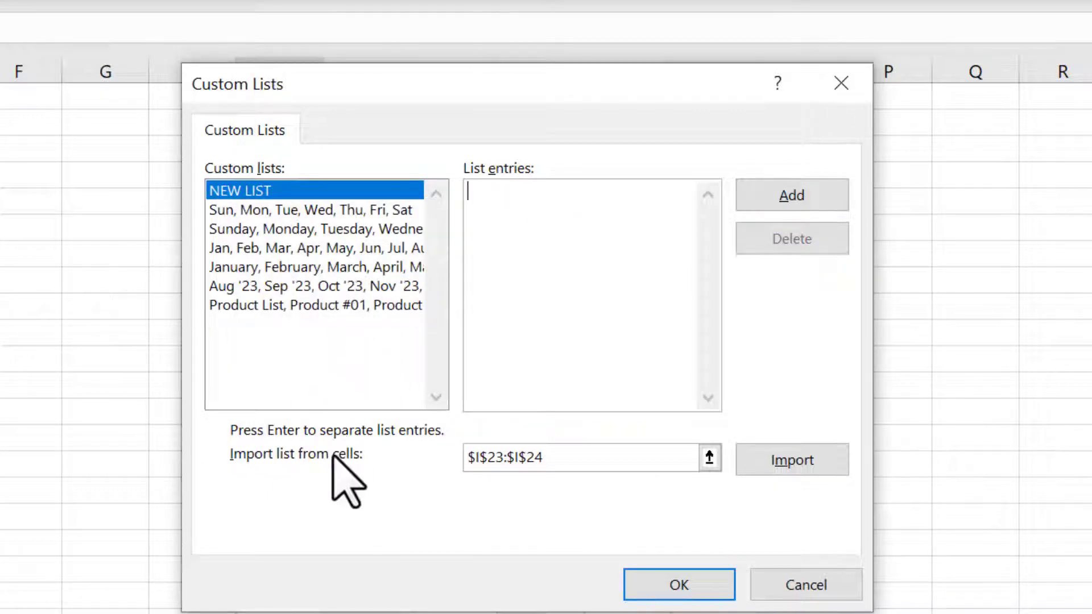
Add the entry Product #03B after Product #03 in the custom list that begins with Product List, and save the change.
click(251, 305)
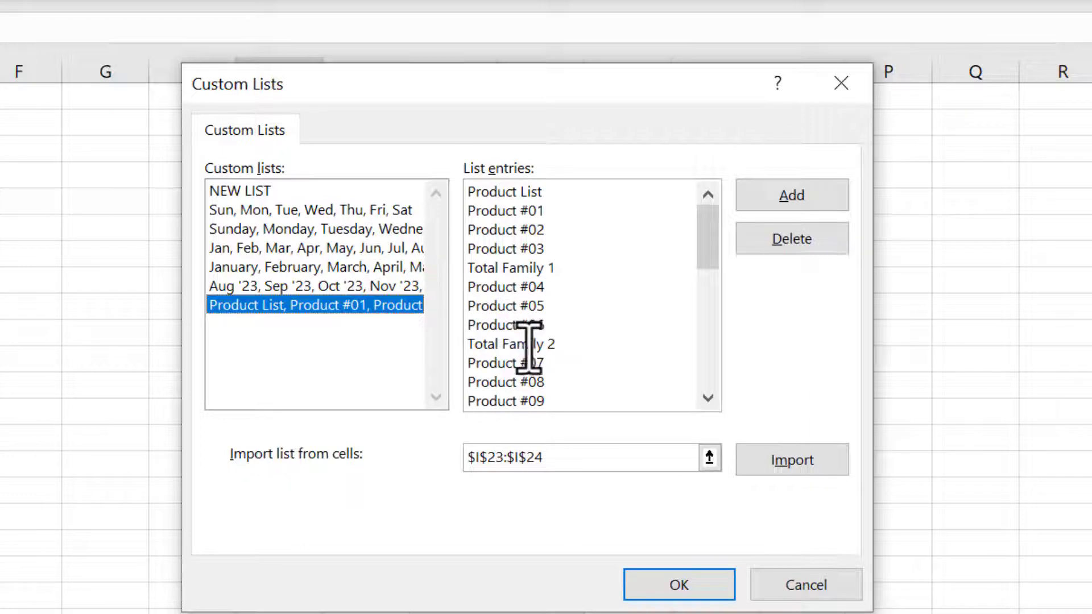
click(546, 247)
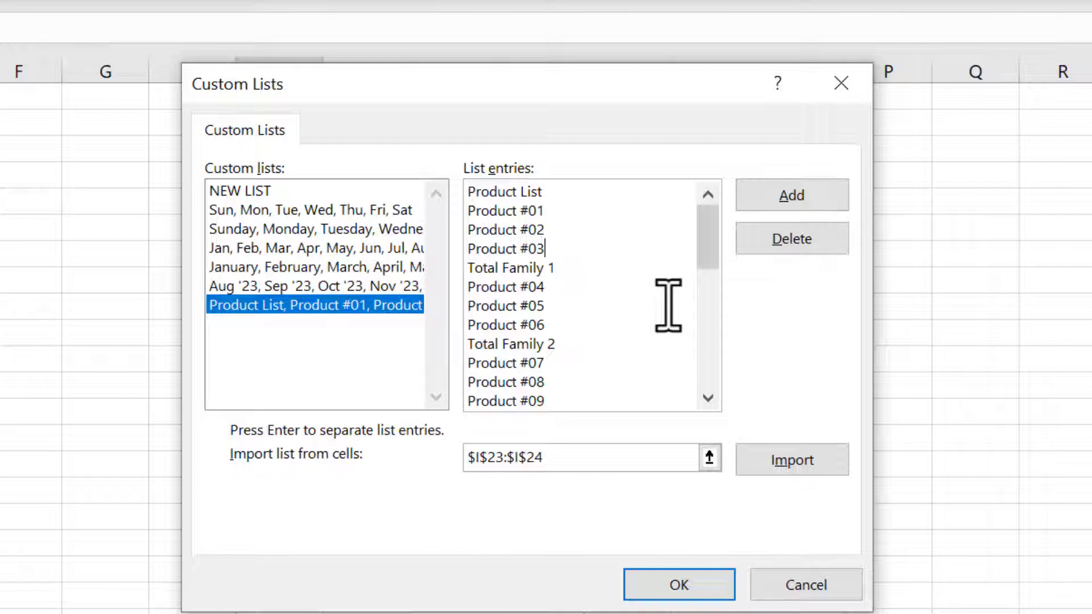
key(Return)
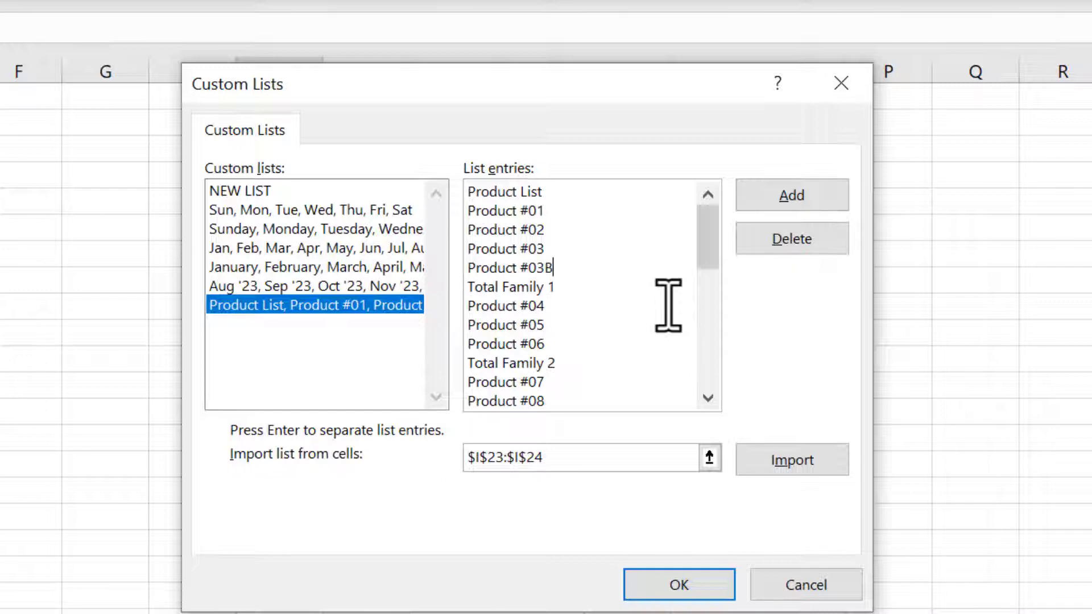
click(792, 204)
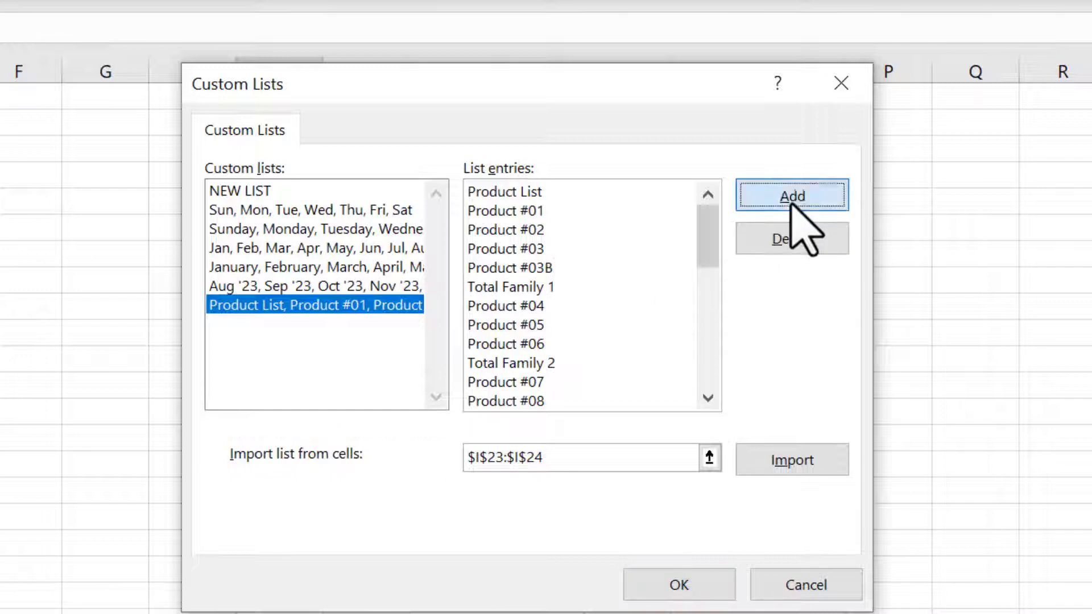
click(654, 586)
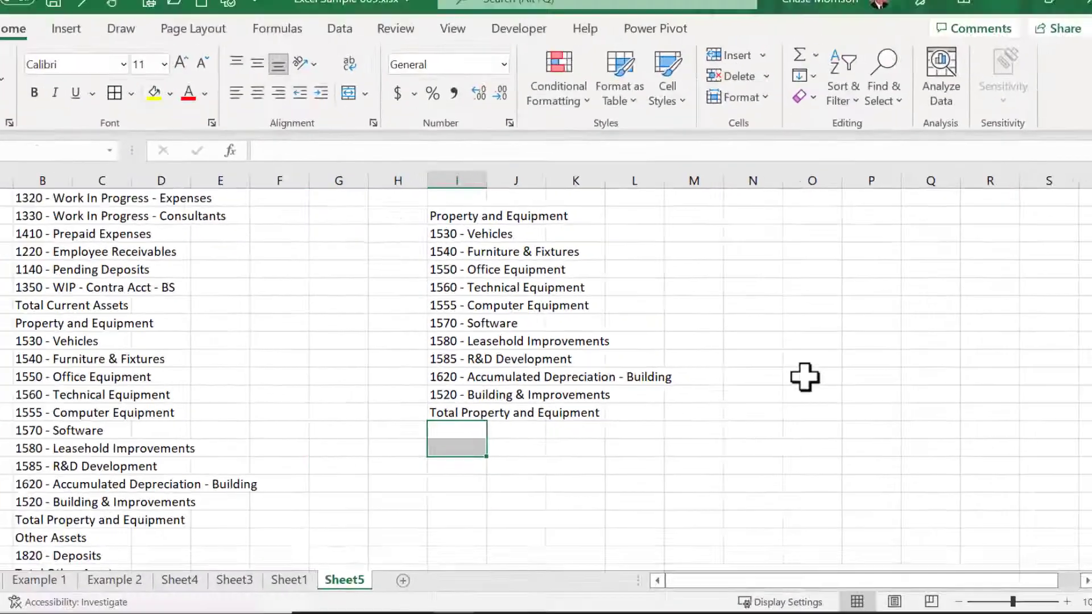
Enter Product List in cell O7, fill the custom series down alongside the column B accounts, and check the Product #03B entry.
click(812, 373)
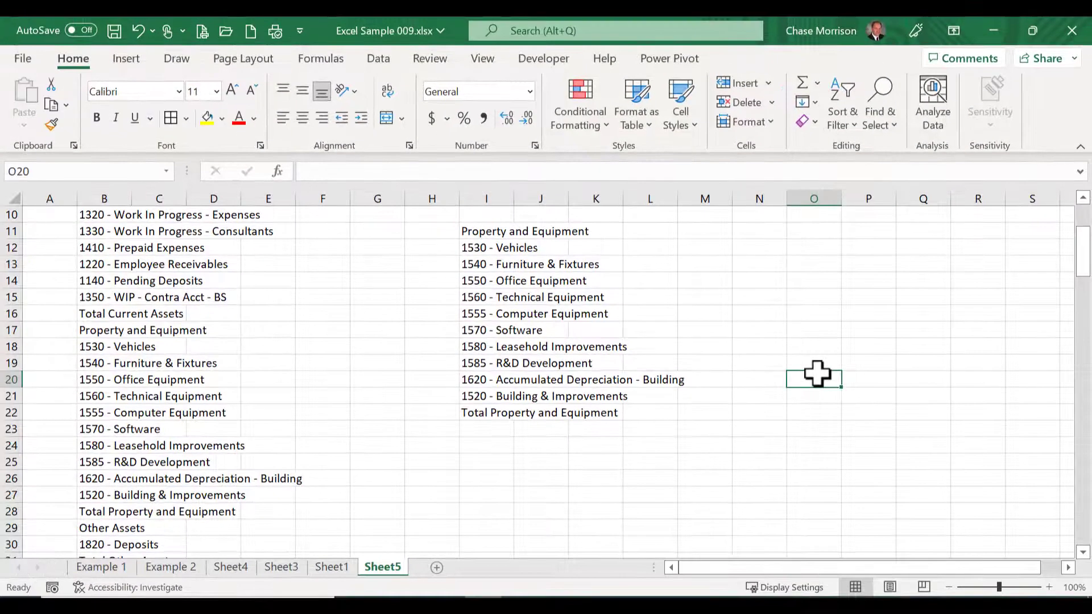
scroll(796, 352, up, 3)
click(821, 309)
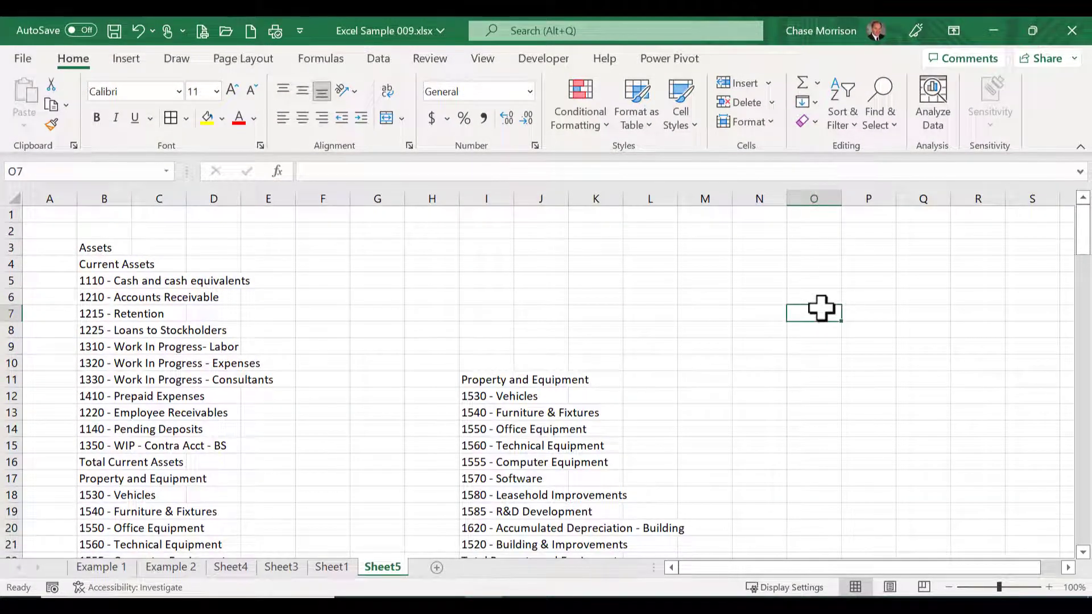
text(Product List)
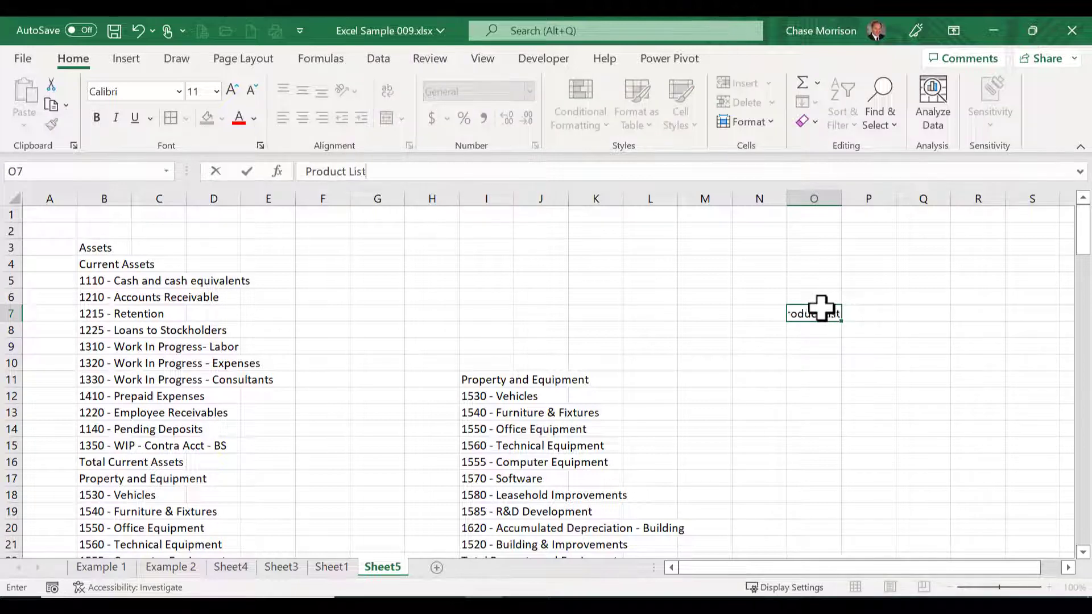
key(ctrl+Return)
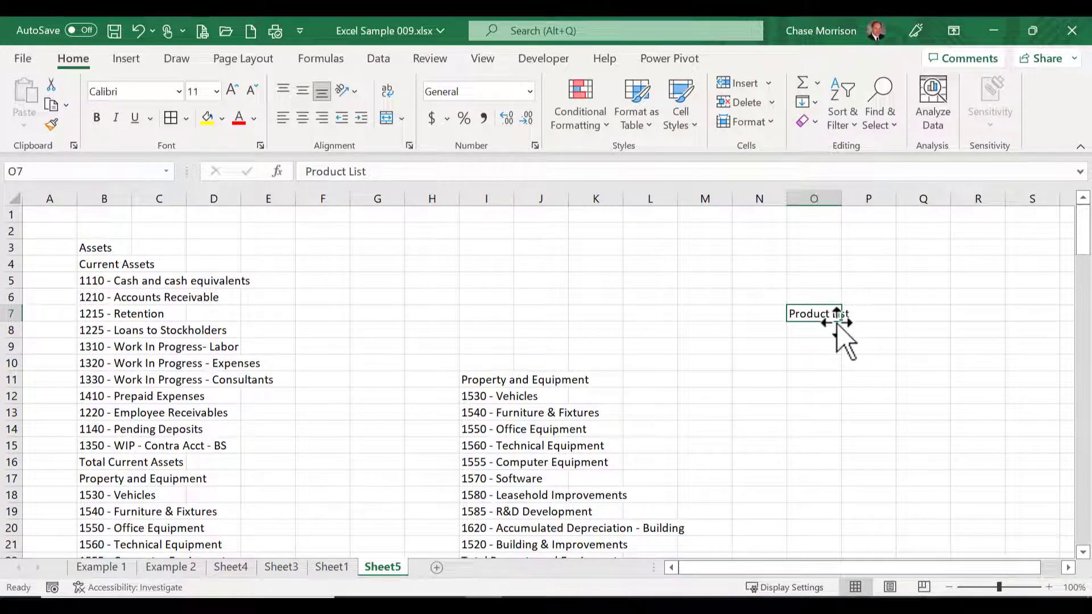
drag(842, 325, 962, 385)
scroll(962, 385, up, 11)
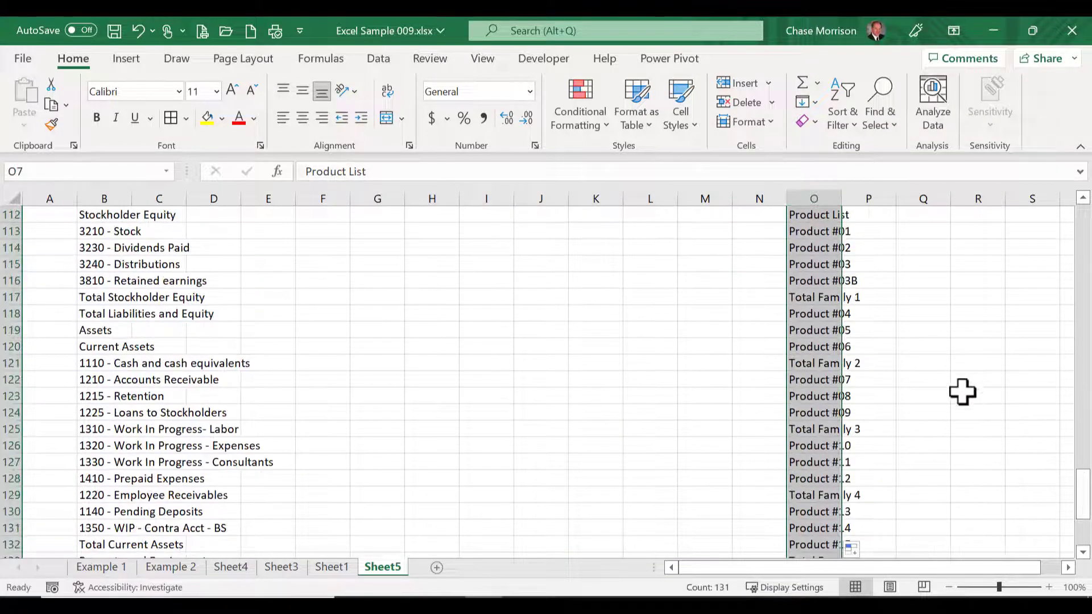
click(975, 398)
scroll(971, 402, up, 20)
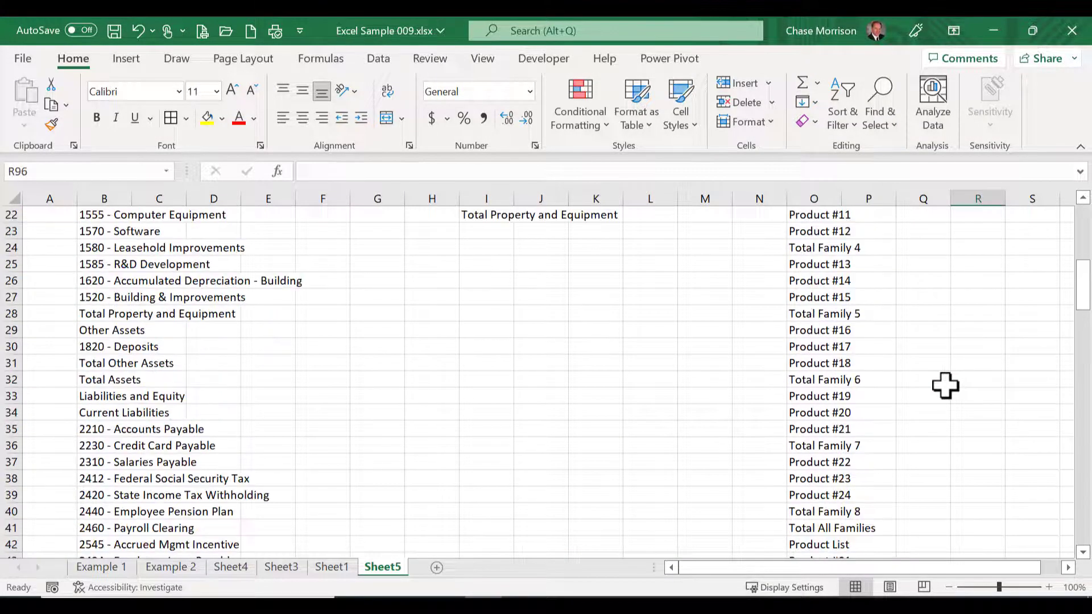
click(936, 403)
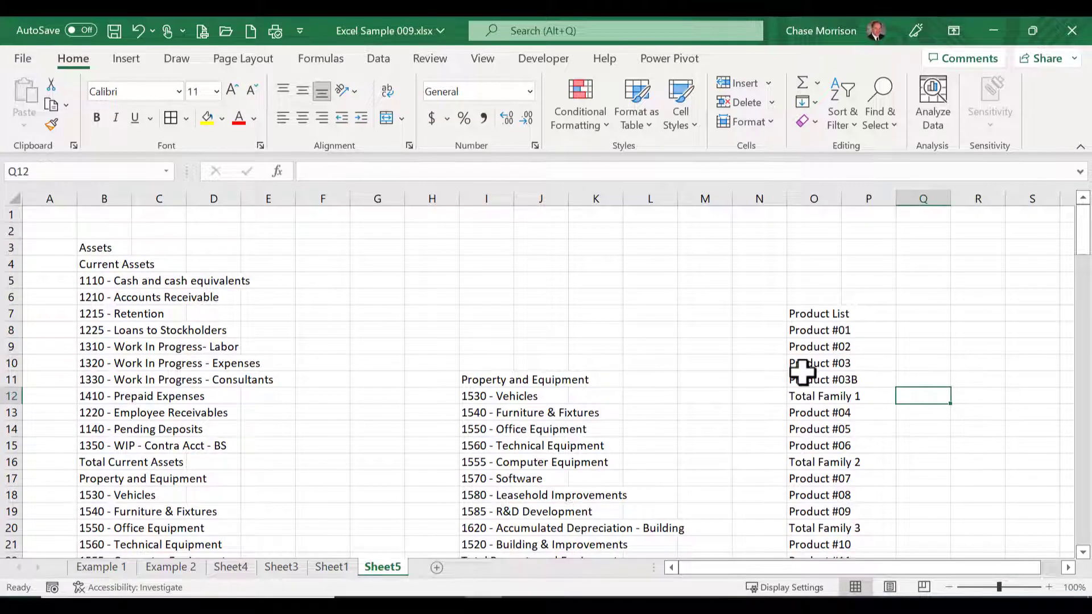
click(802, 379)
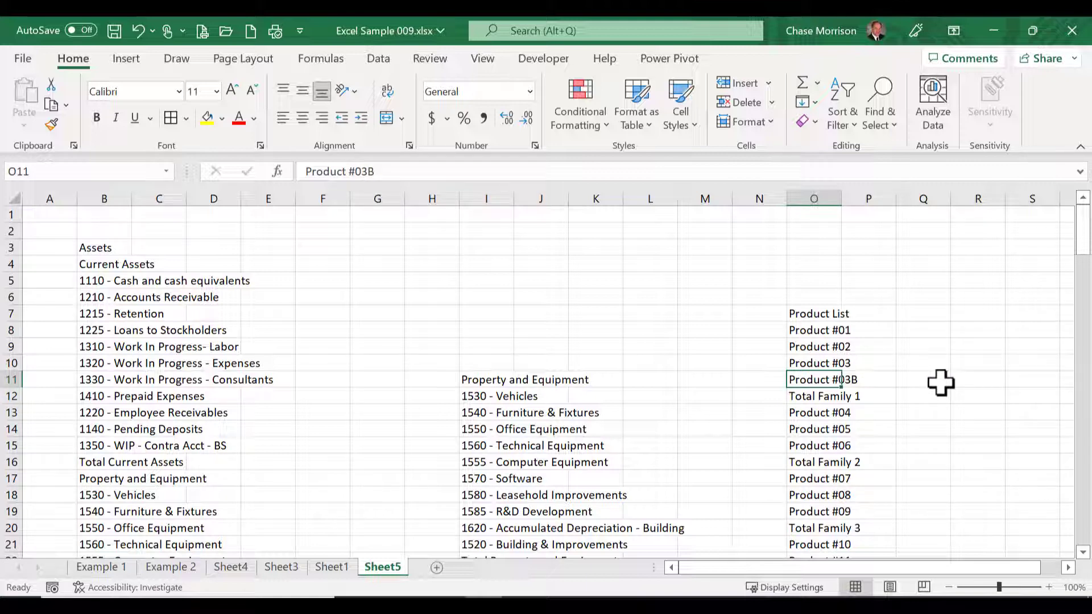
Enter product list in lowercase in cell Q7, fill the series down to Q21, and widen column Q to fit the entries.
click(932, 313)
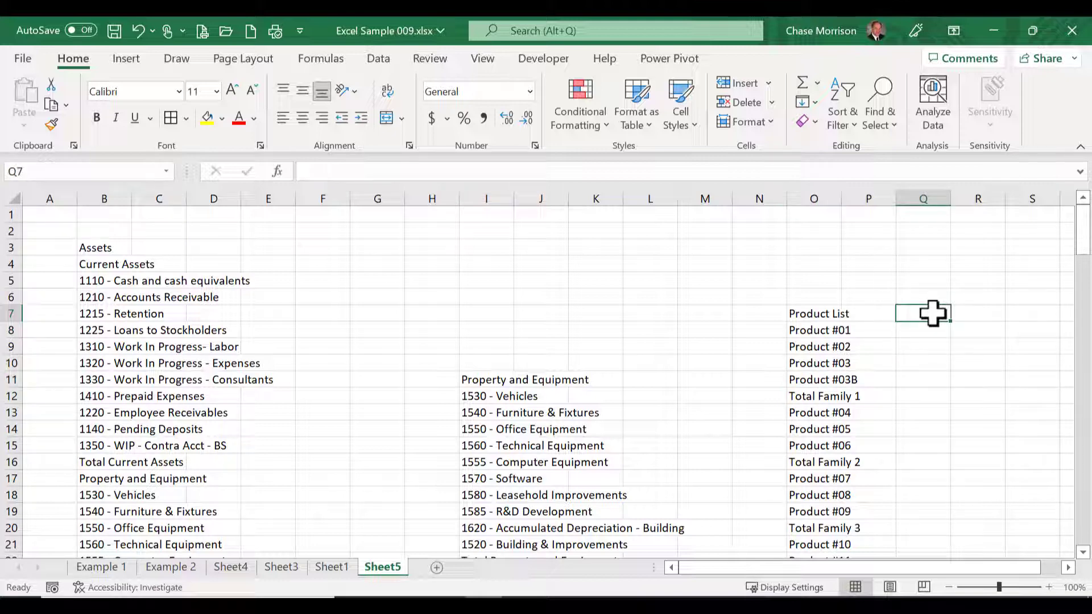
text(product list)
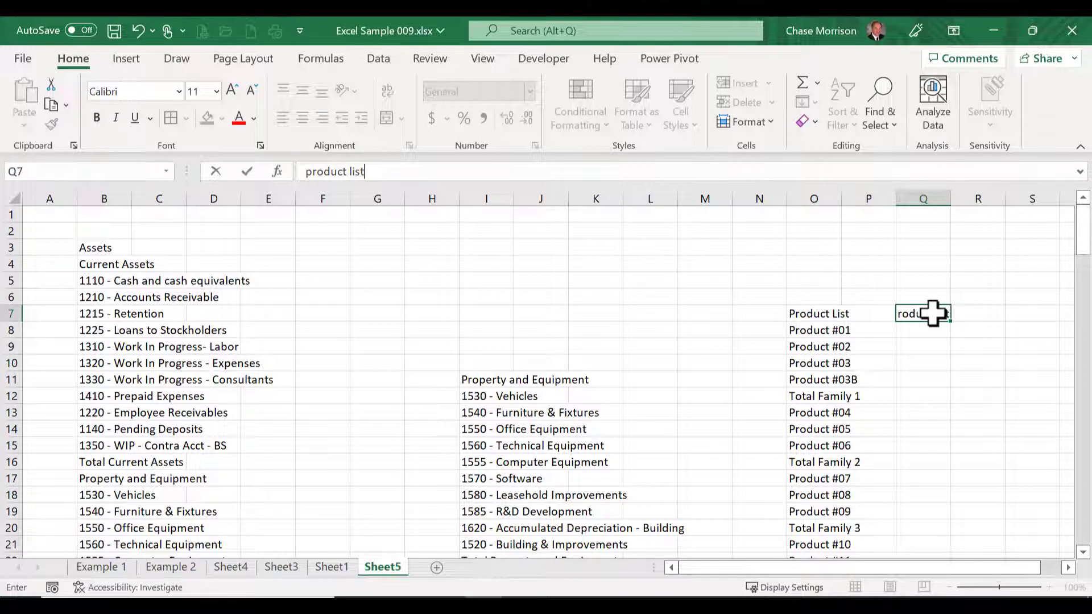
key(ctrl+Return)
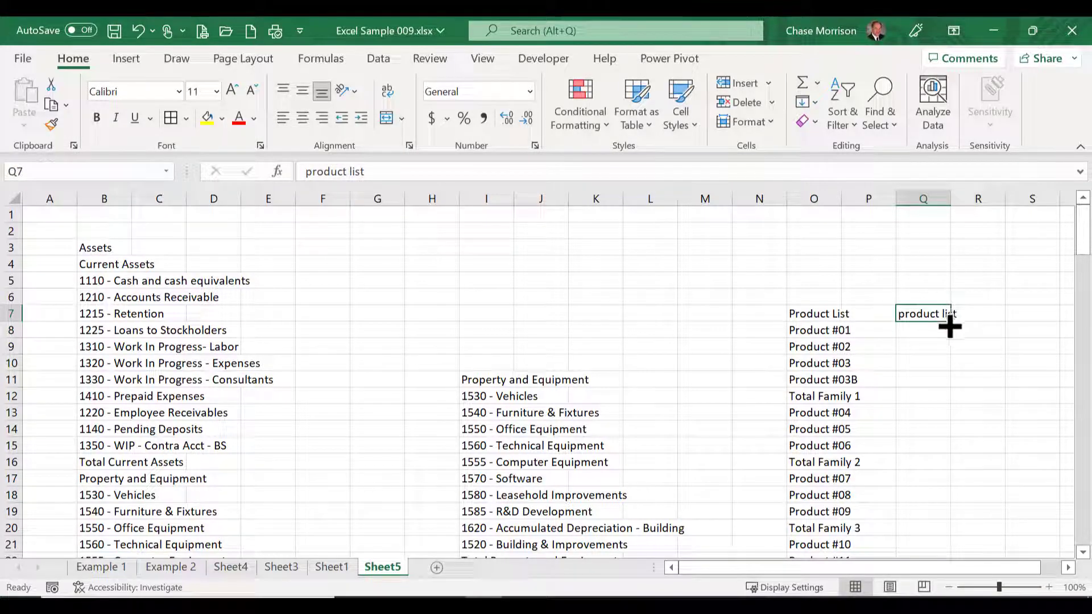
drag(951, 321, 968, 547)
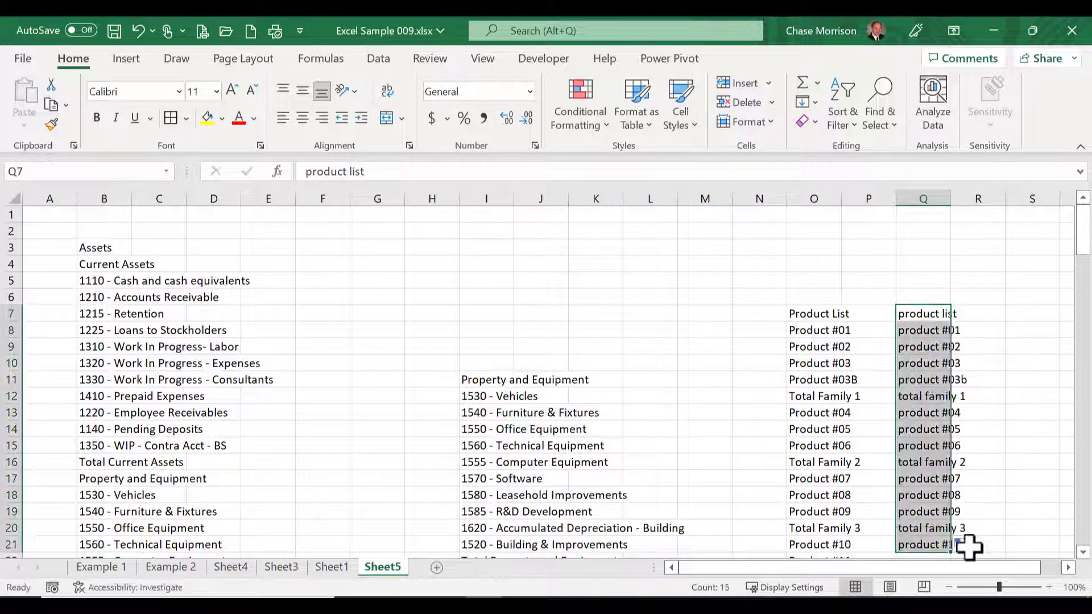
click(907, 378)
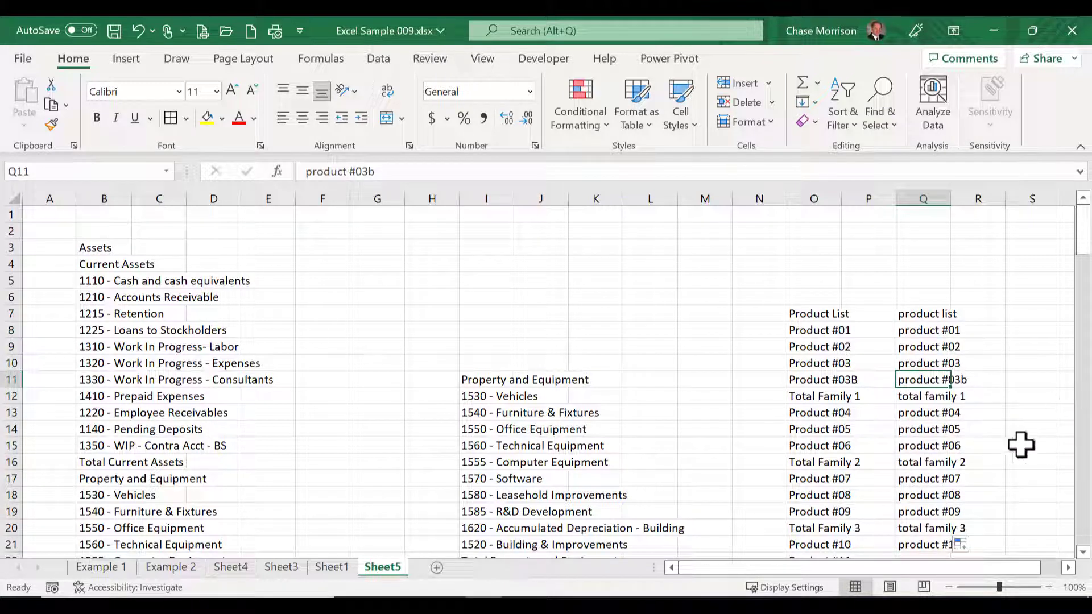
scroll(1007, 438, down, 2)
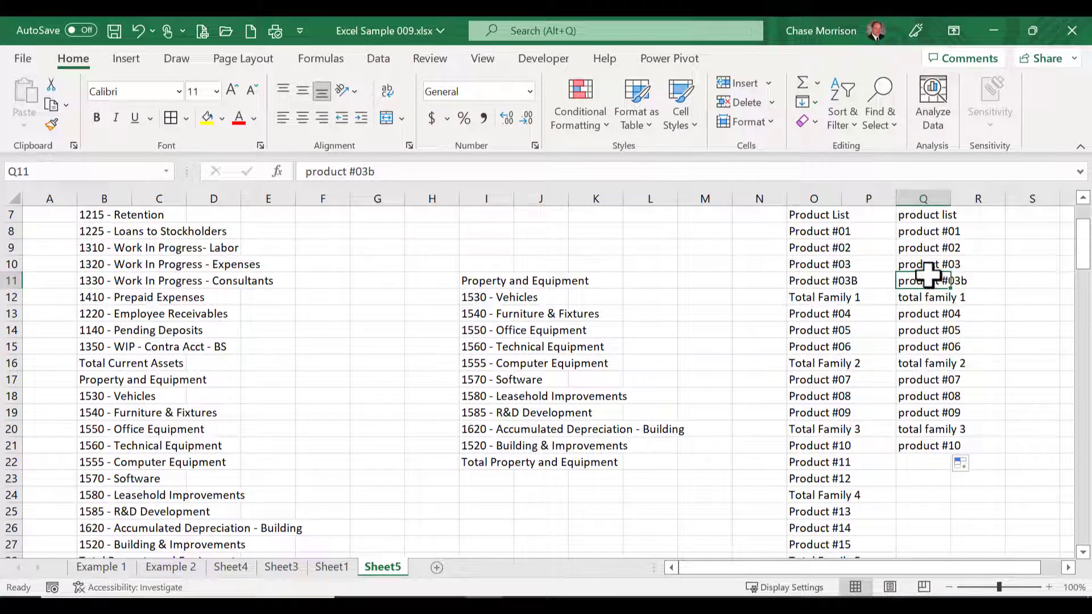
drag(951, 202, 1014, 205)
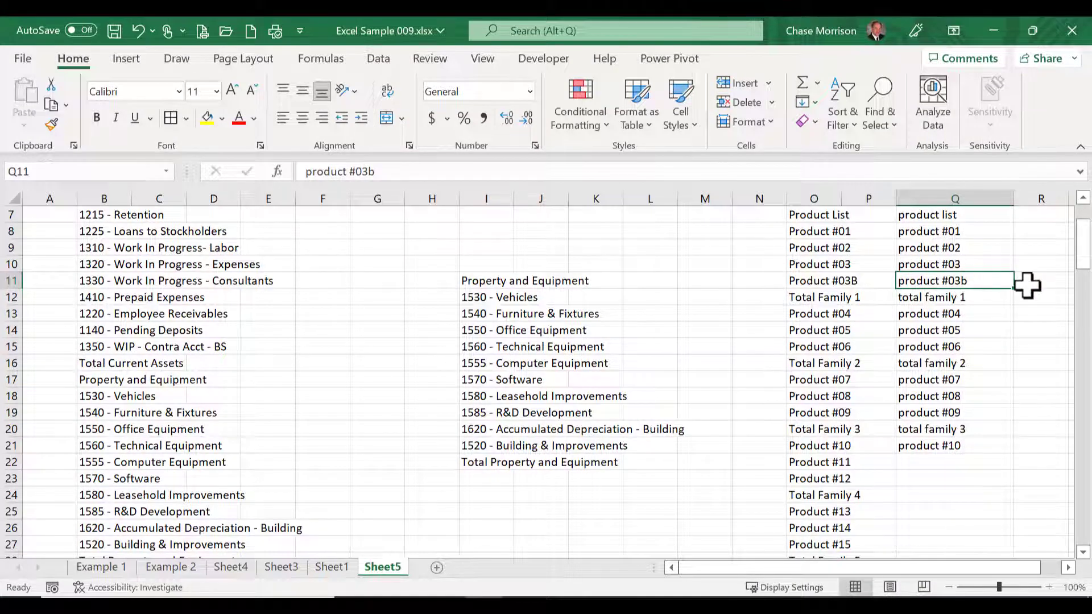